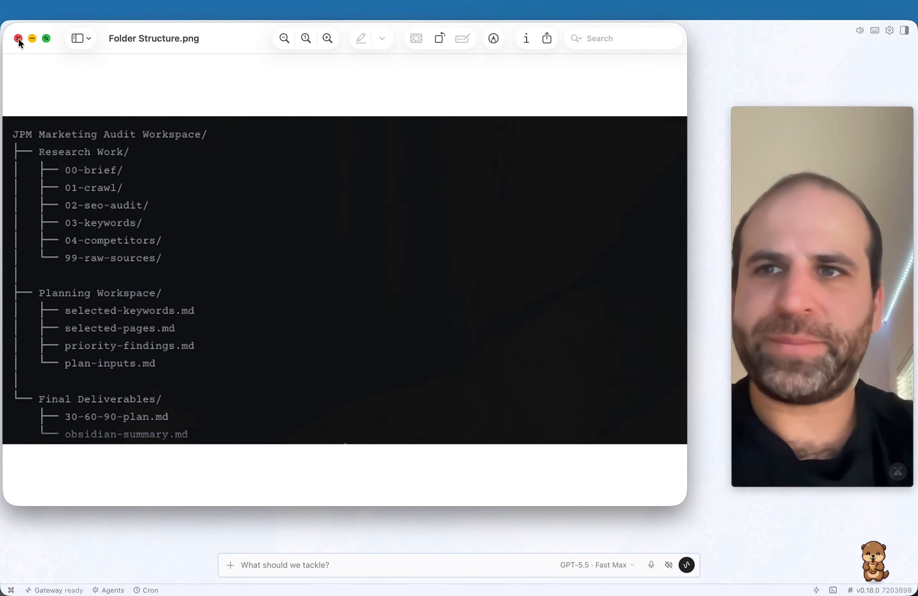
- Close the Folder Structure.png preview and switch the session list to the projects view, dismissing the update notice
click(18, 38)
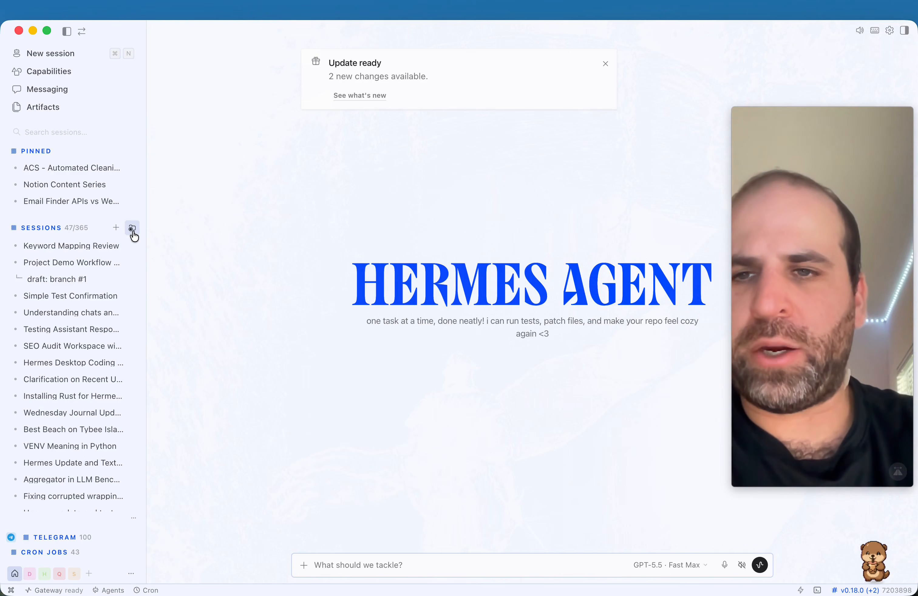
click(605, 64)
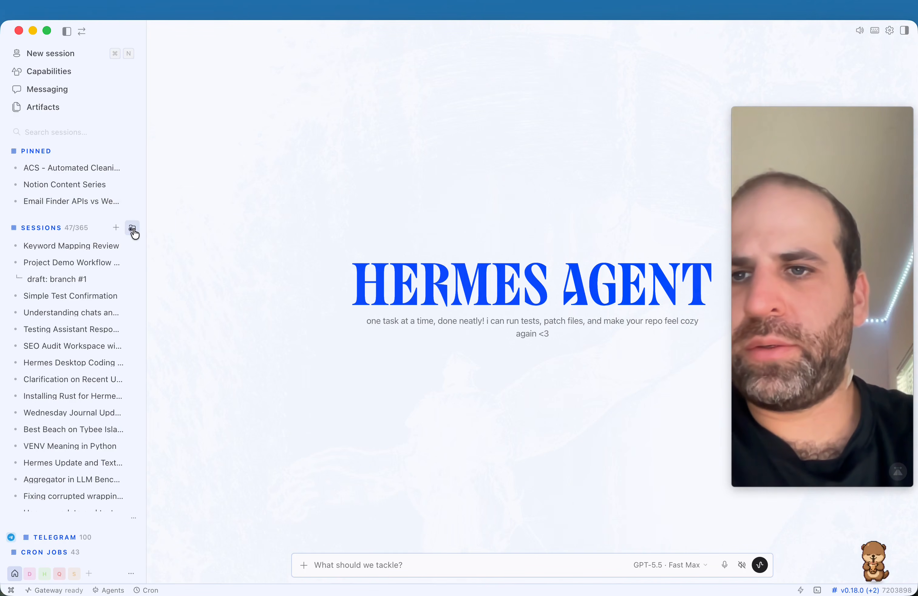
click(132, 230)
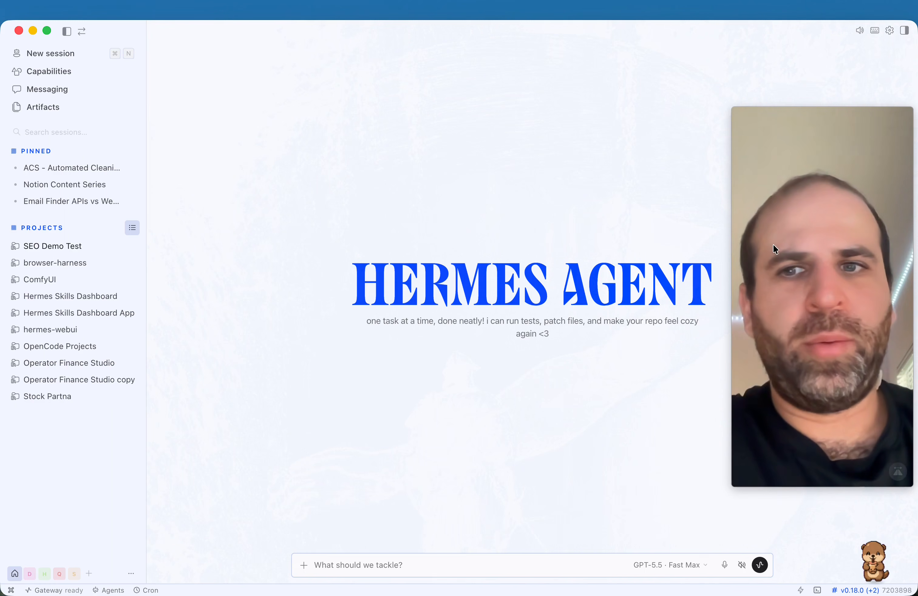
- Open the Stock Partna project, look over its file tree, and return to the list of all projects
click(67, 399)
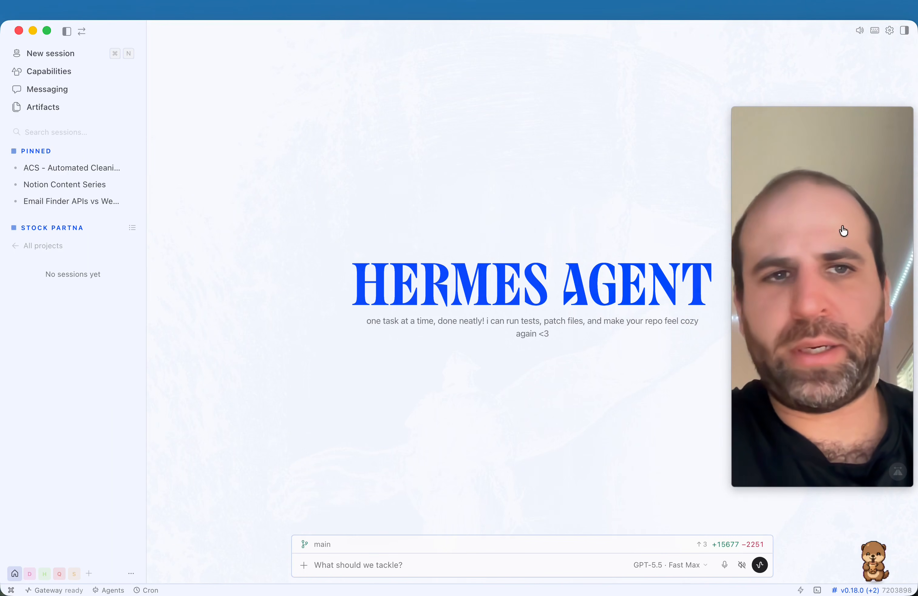
click(904, 30)
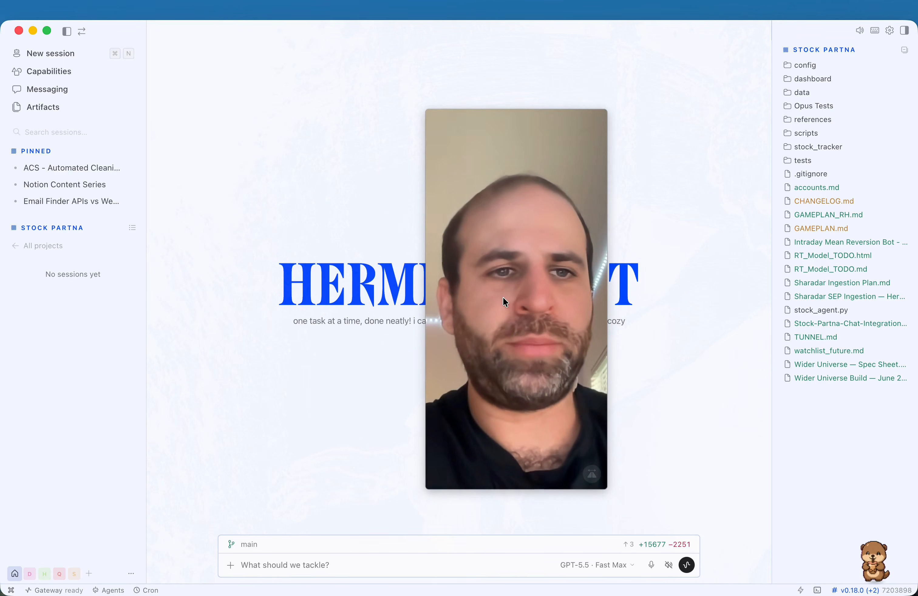
click(904, 30)
drag(554, 214, 849, 220)
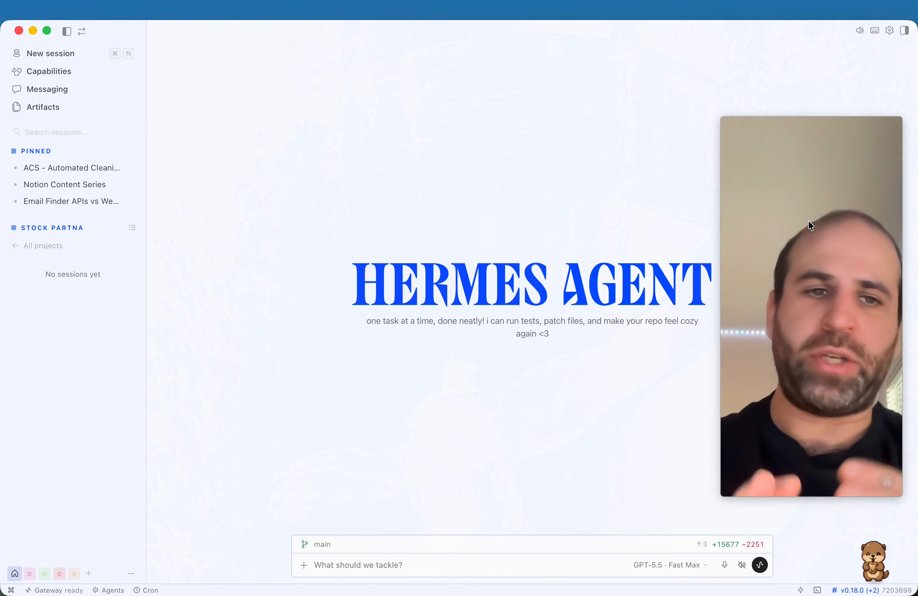
click(21, 245)
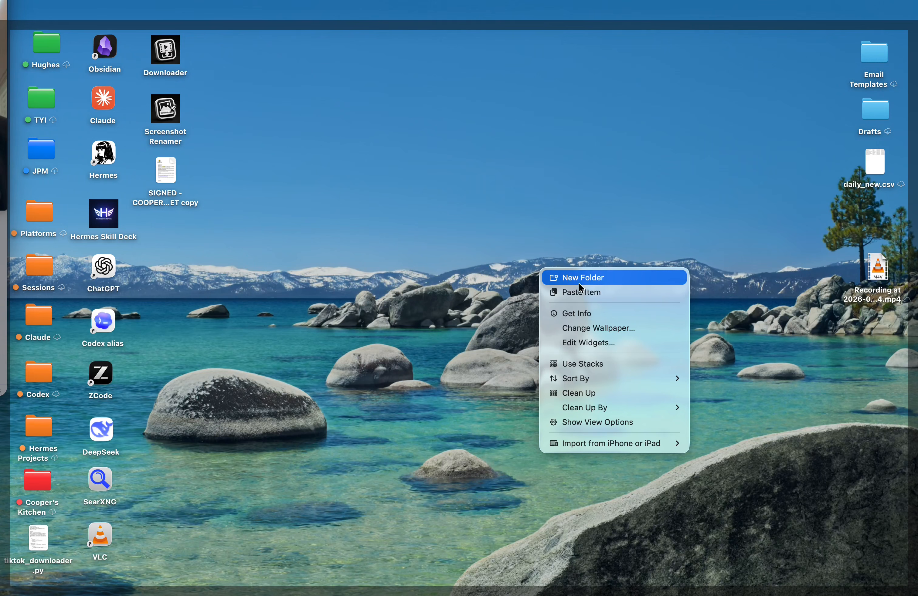
- Create a desktop folder named with the marketing company's name followed by "SEO Audit"
click(580, 279)
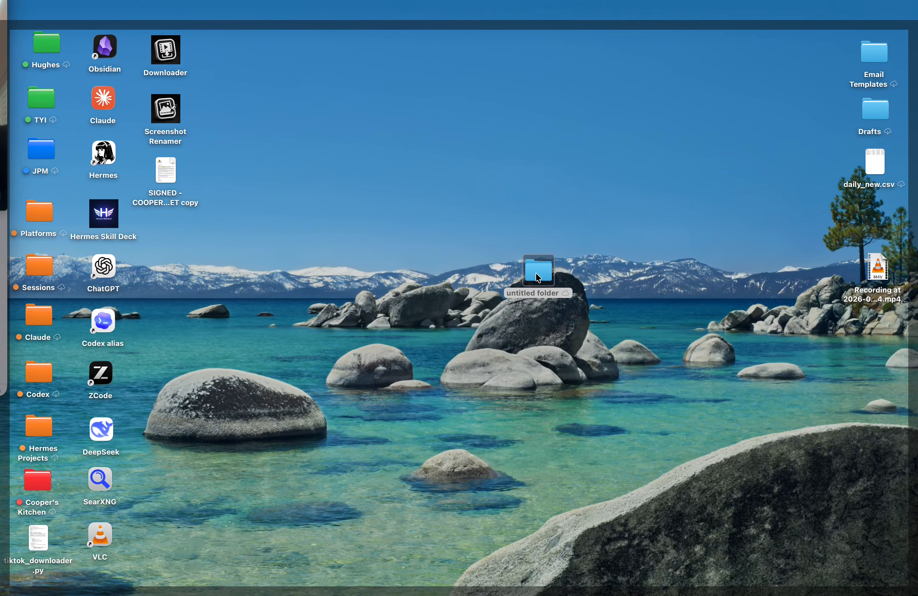
key(Return)
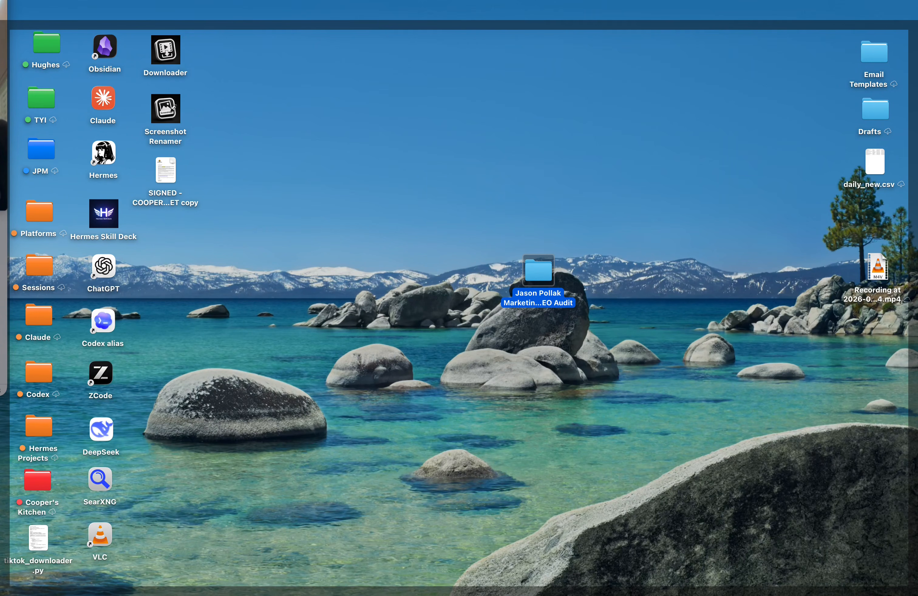
drag(533, 278, 873, 339)
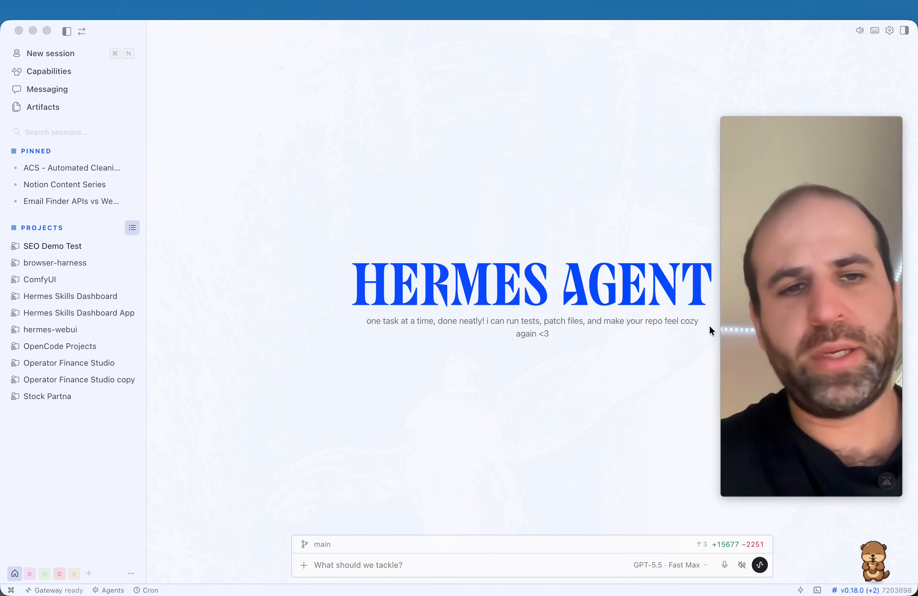
- Move the new SEO Audit folder into the Hermes Projects folder and check it there
key(ctrl+Left)
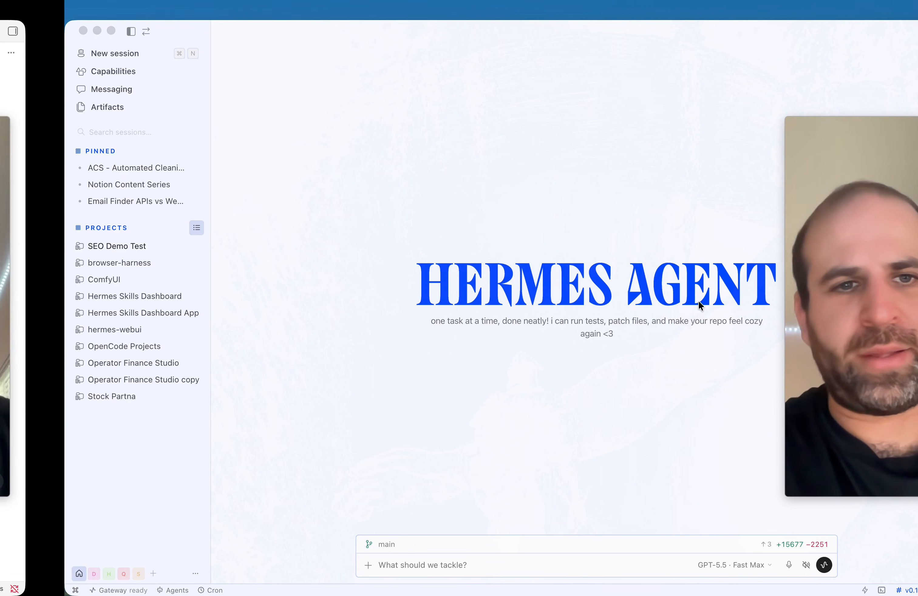
key(ctrl+Right)
drag(871, 337, 32, 435)
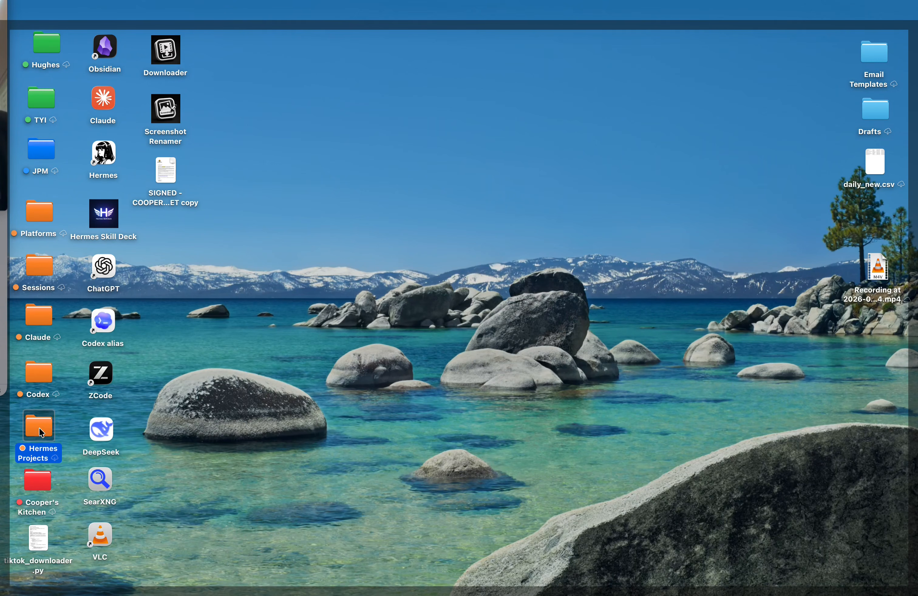
double_click(41, 433)
click(336, 104)
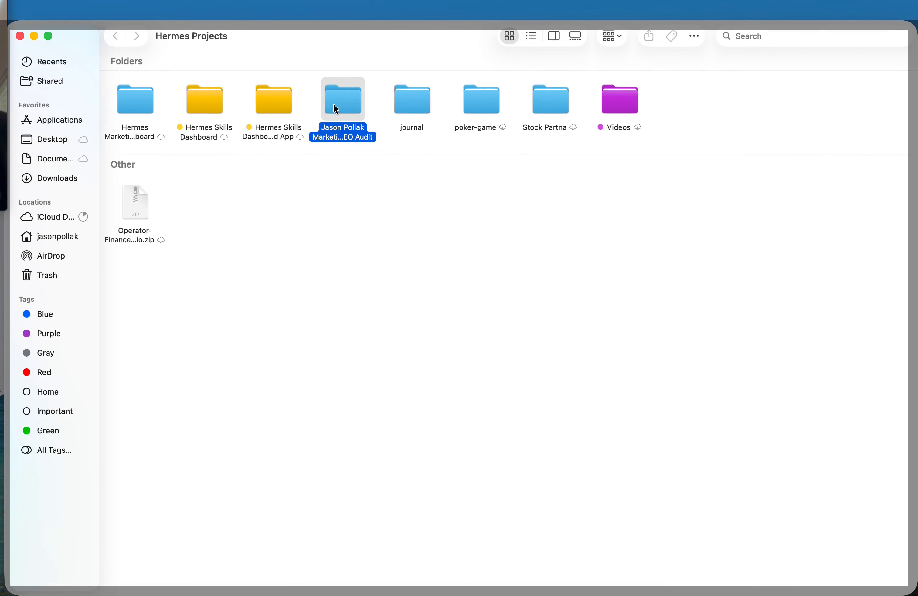
click(388, 193)
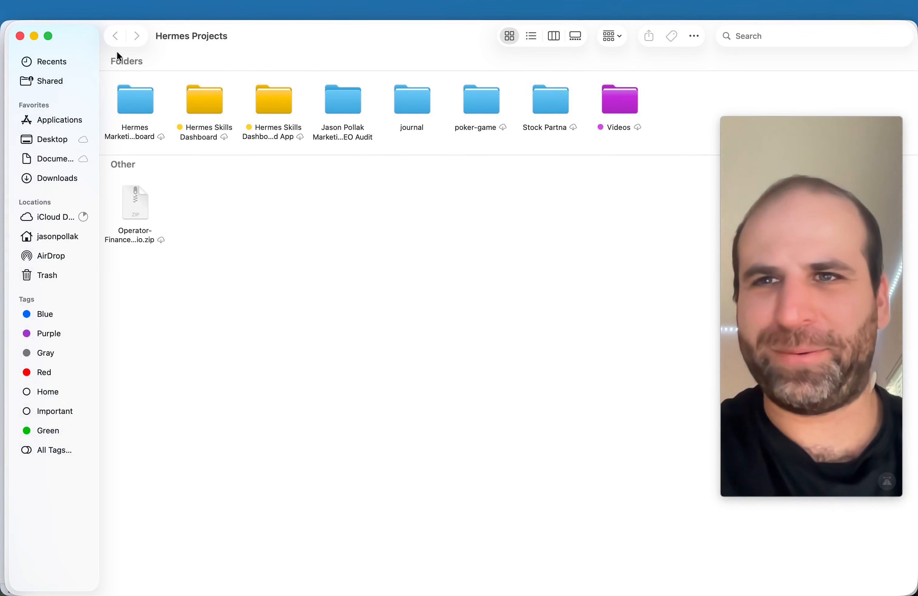
- Switch to Hermes Agent and start a new project named with the marketing company's name followed by "SEO Audit"
key(ctrl+Up)
click(680, 184)
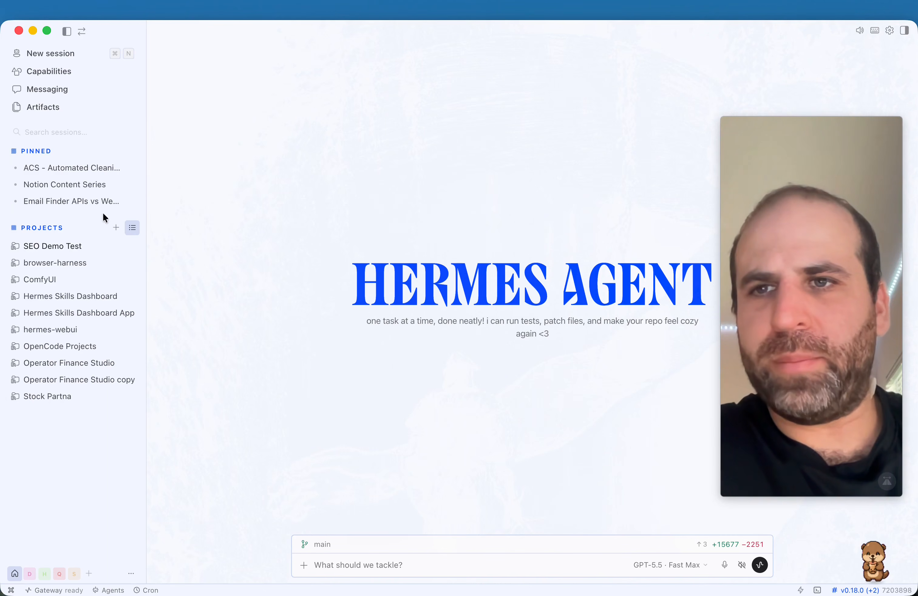
click(116, 229)
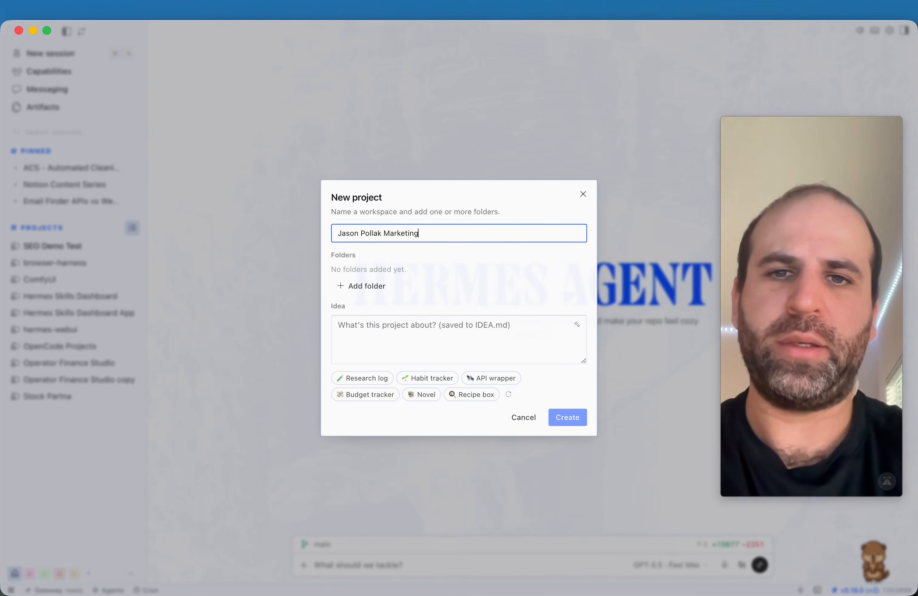
text(Jason Pollak Marketing SEO Audit)
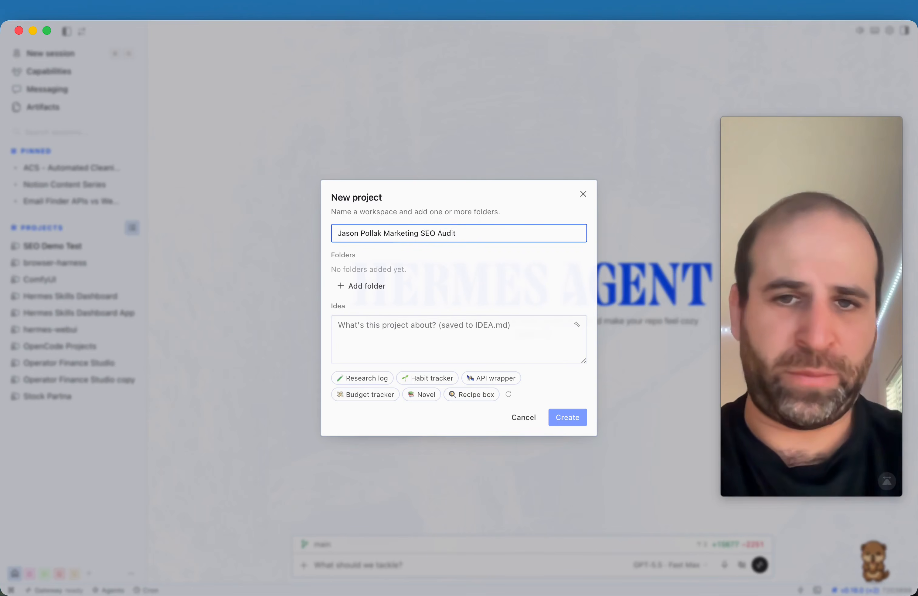
- Add the SEO Audit folder from Hermes Projects on the Desktop as the new project's folder
click(370, 287)
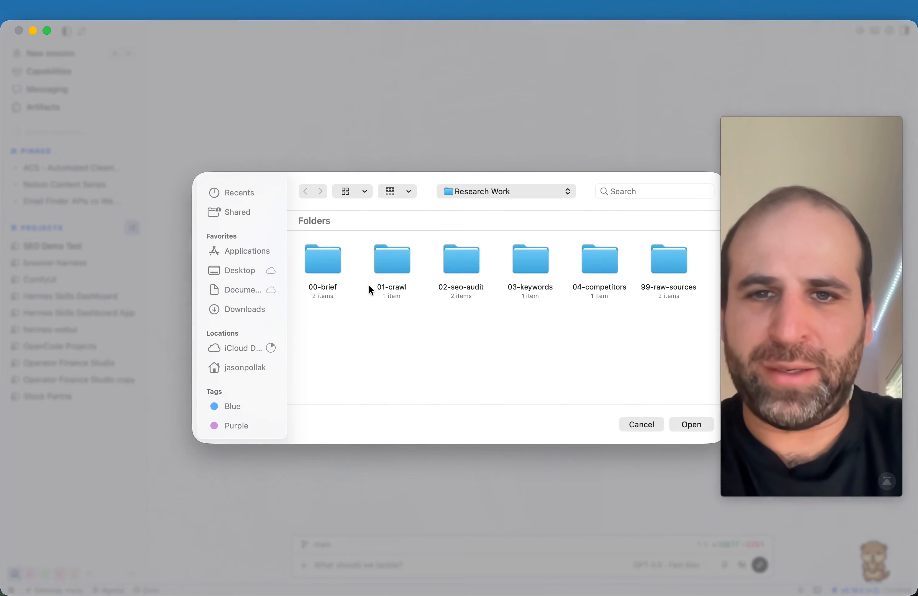
click(244, 272)
double_click(332, 262)
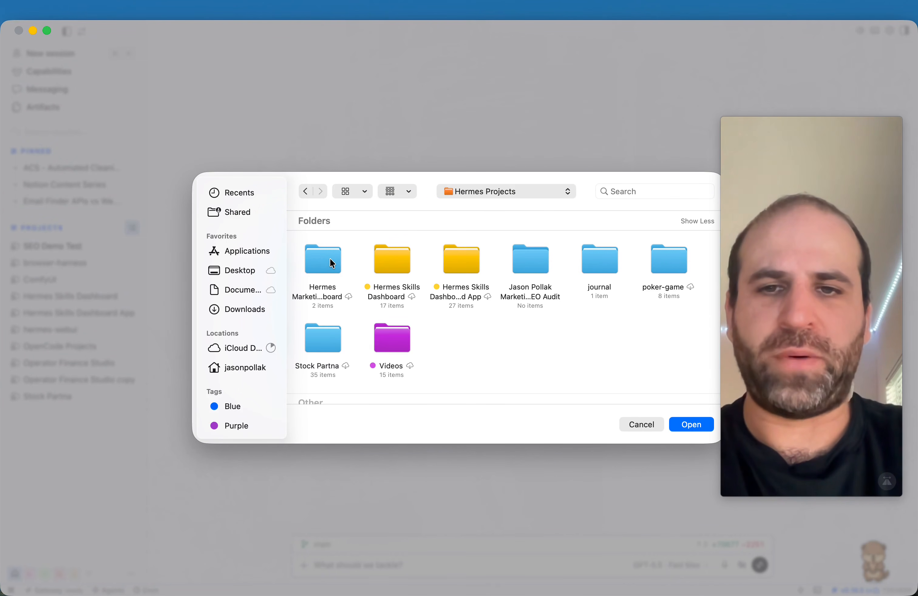
click(531, 257)
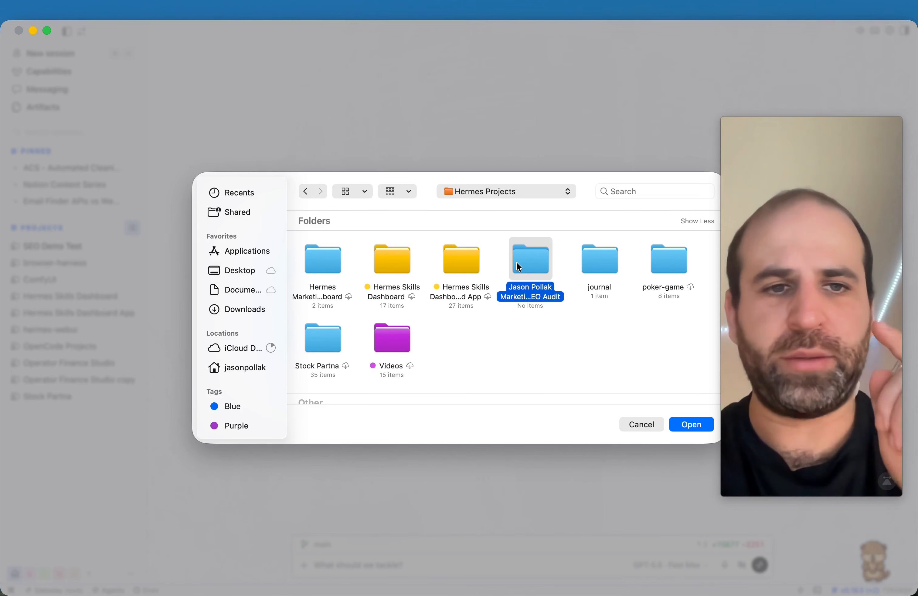
click(683, 430)
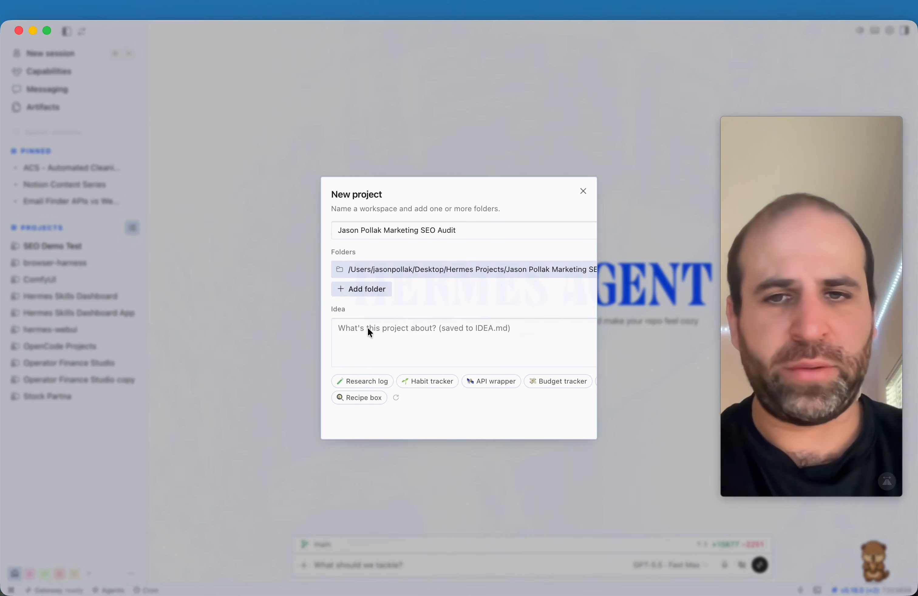
- Place the cursor in the project's Idea field, switch to IDEA.md in LibreOffice Writer and read Prompt 1 about the workspace and mission board
click(390, 339)
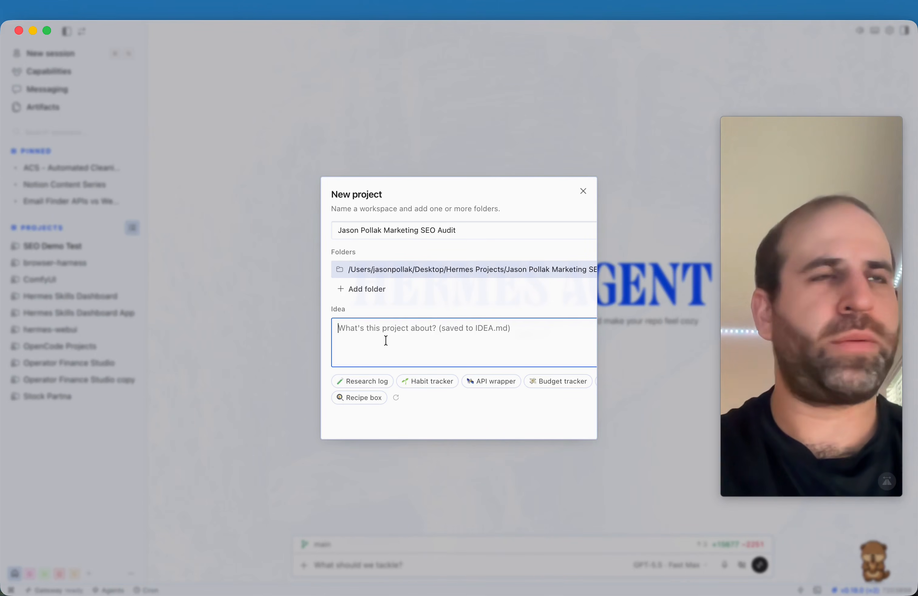
key(super+Tab)
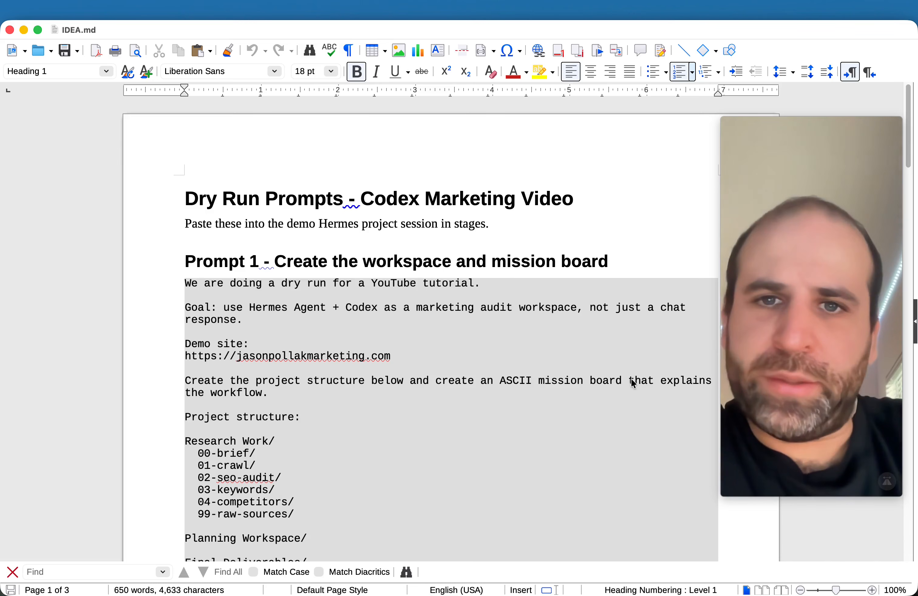
scroll(525, 356, down, 2)
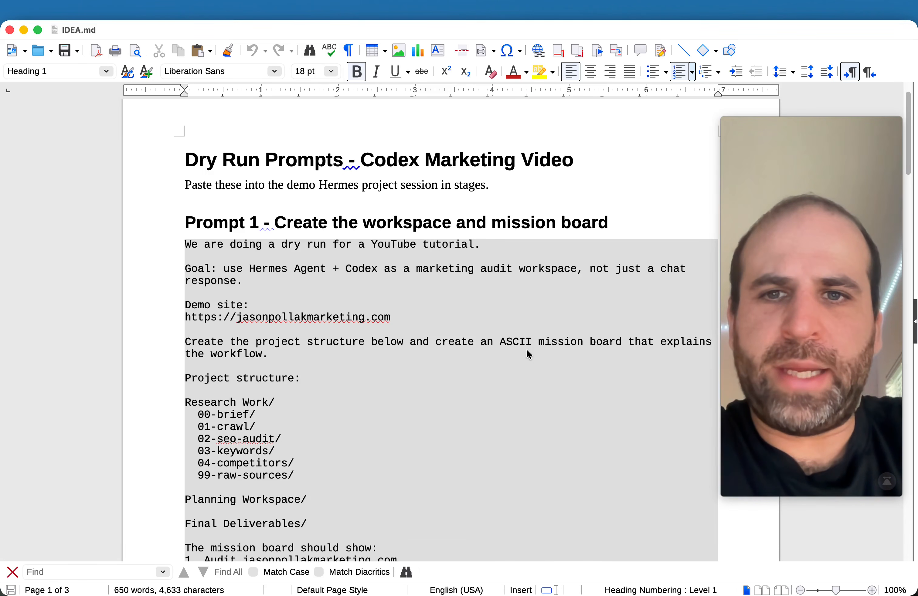
scroll(526, 351, down, 3)
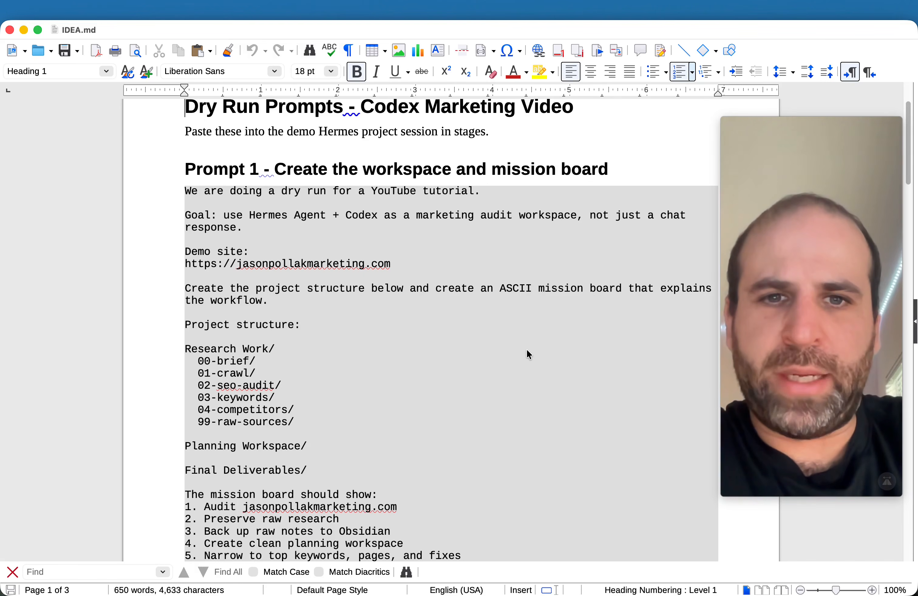
scroll(526, 350, down, 4)
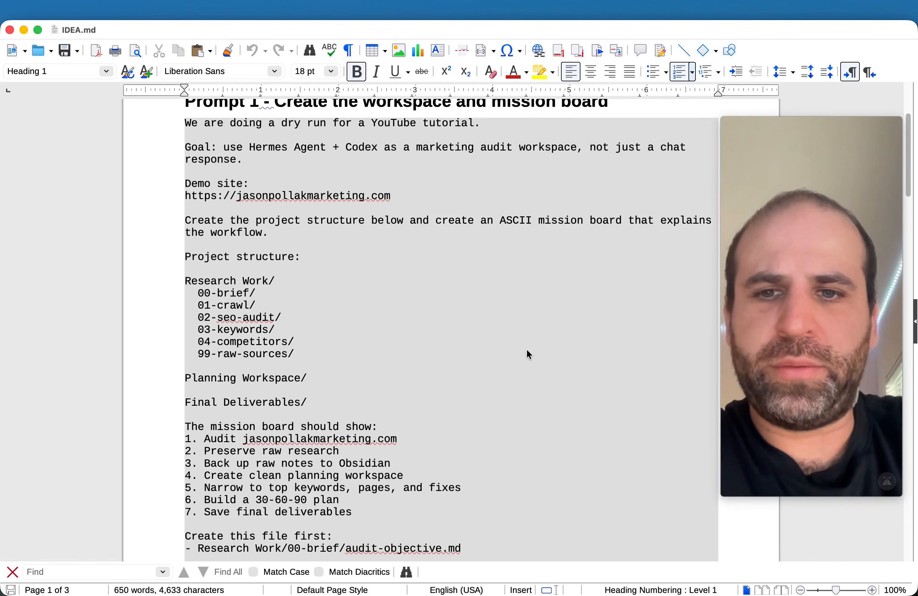
scroll(527, 350, up, 3)
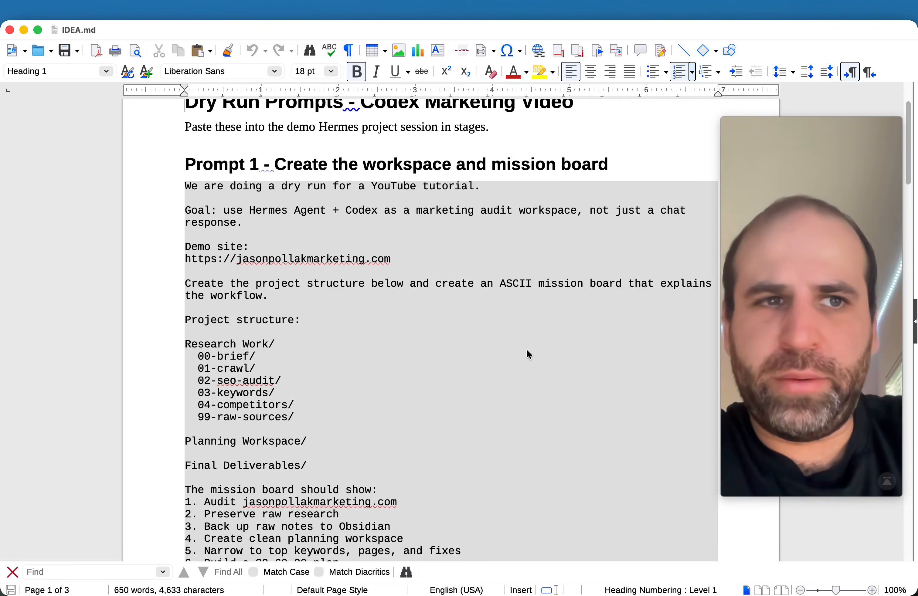
scroll(527, 350, down, 6)
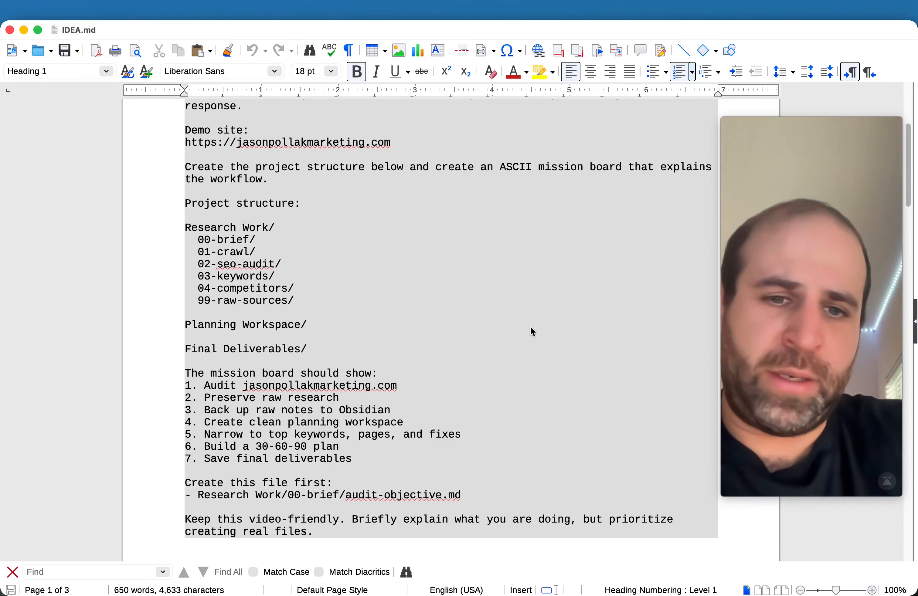
scroll(532, 336, down, 1)
scroll(536, 332, up, 5)
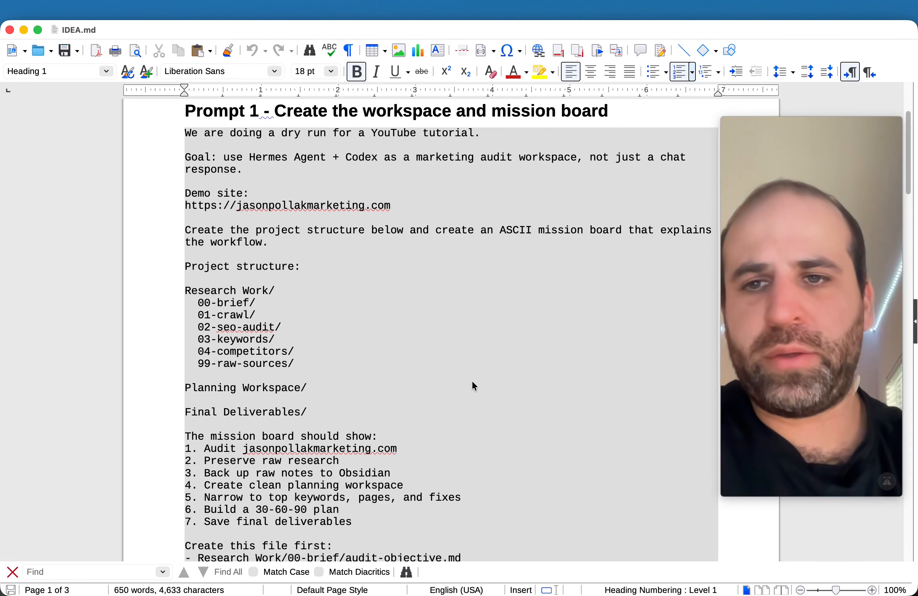
scroll(460, 391, down, 1)
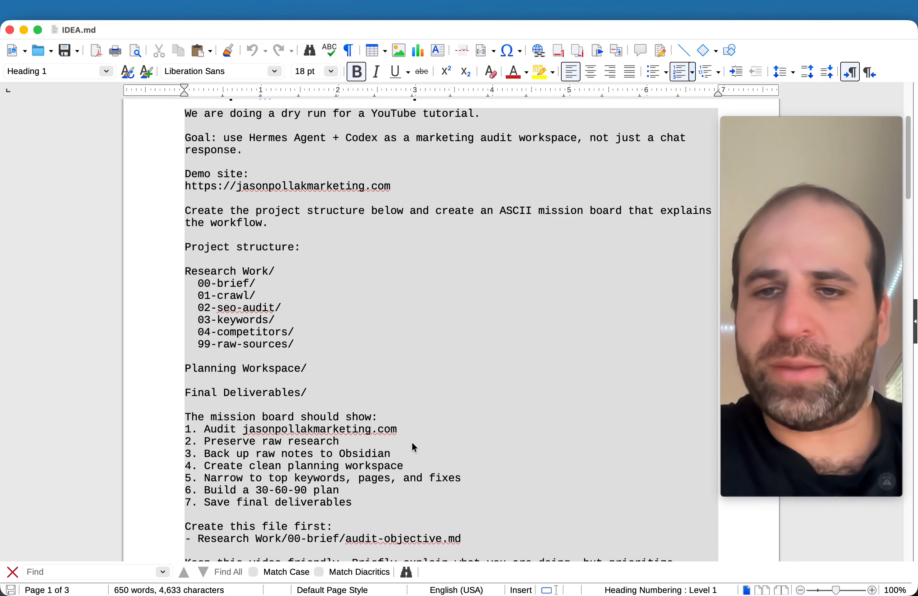
scroll(348, 426, up, 2)
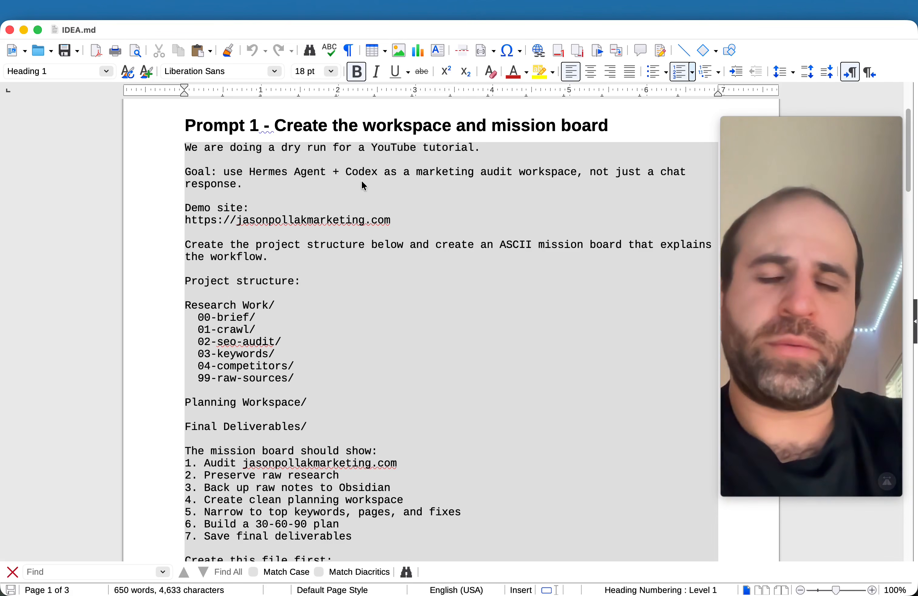
scroll(443, 340, down, 4)
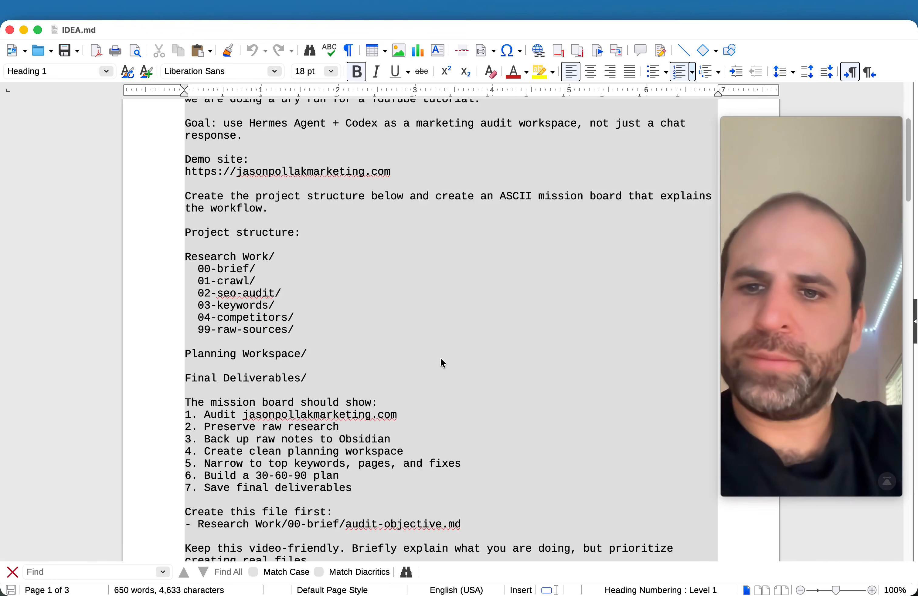
scroll(435, 363, down, 2)
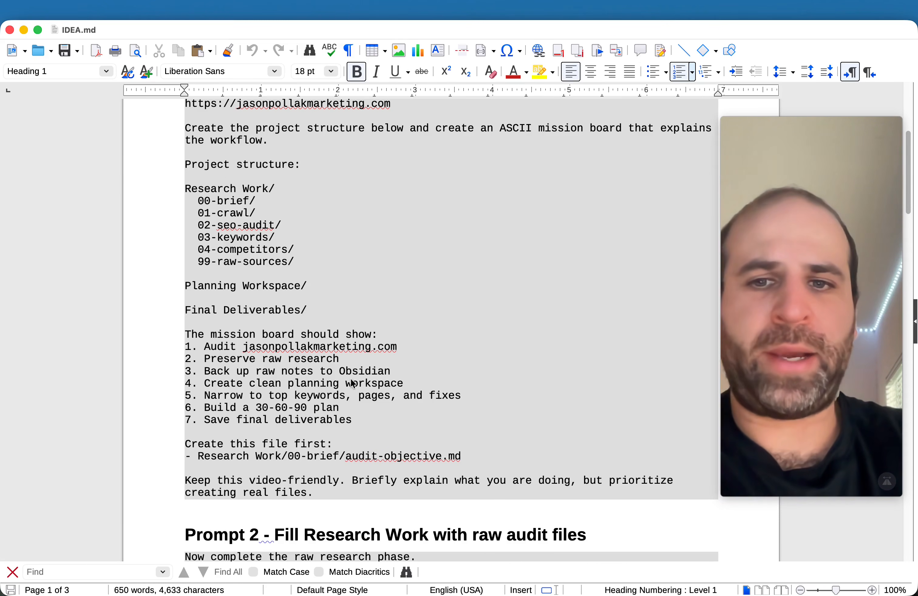
scroll(378, 432, down, 3)
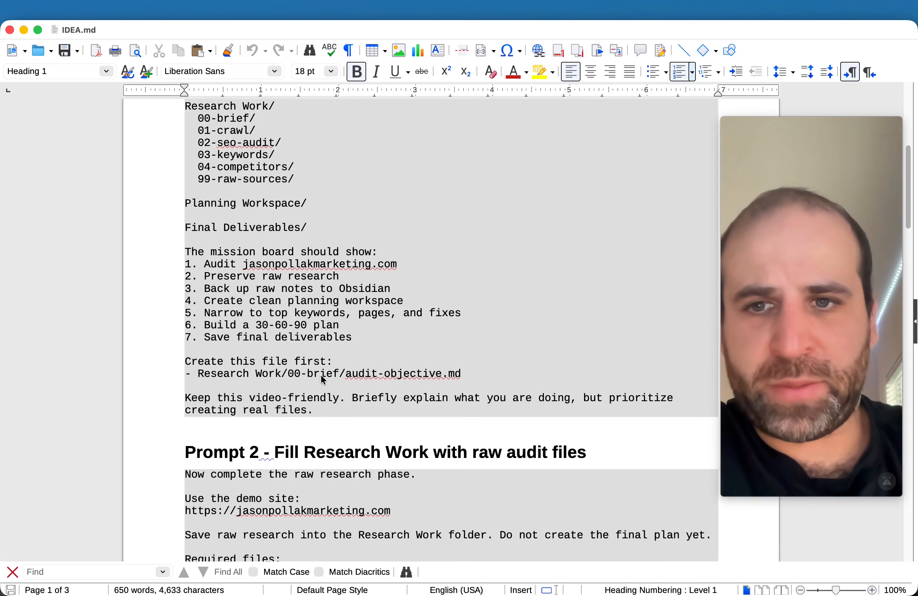
- Read the opening of Prompt 2 and highlight entries in its list of required Research Work files
scroll(265, 395, down, 2)
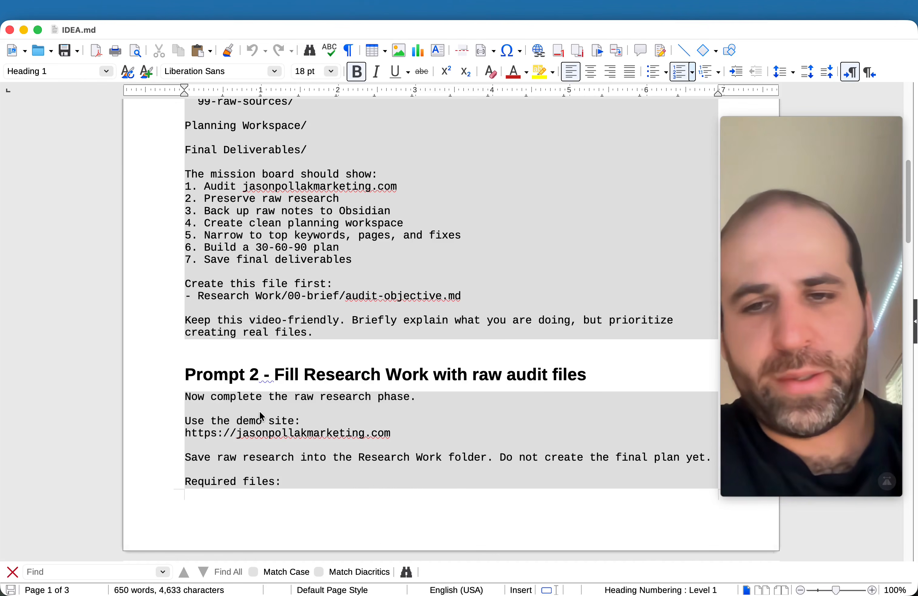
scroll(250, 346, down, 3)
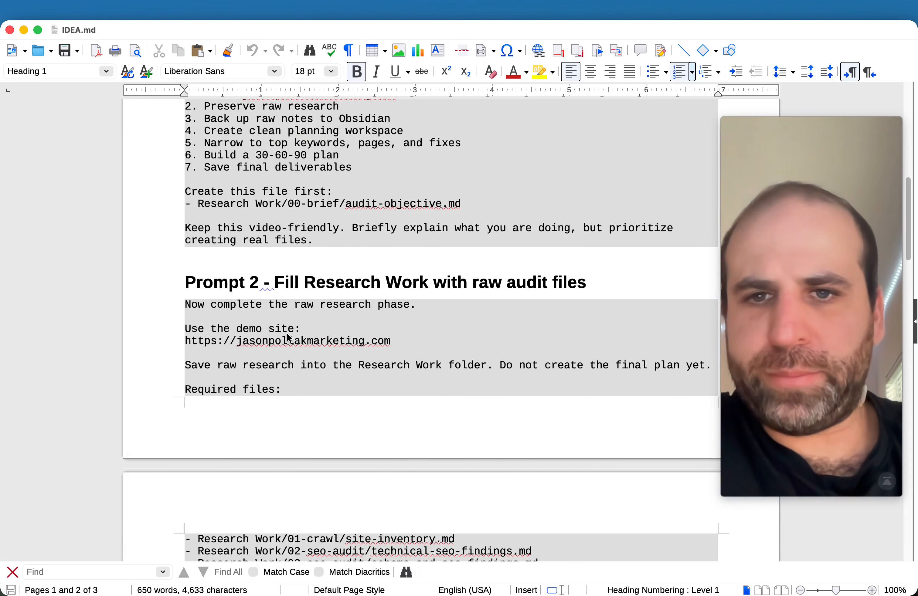
scroll(324, 322, down, 1)
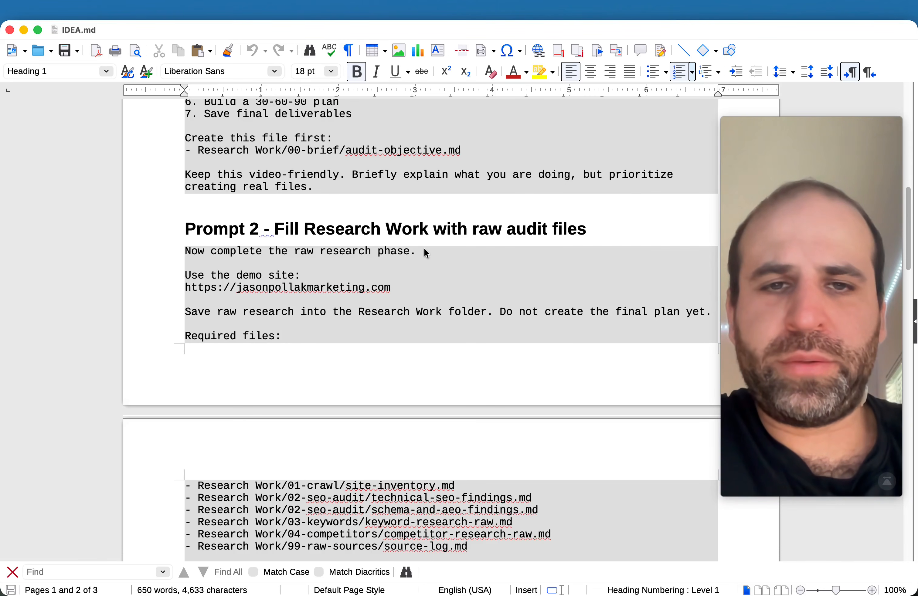
scroll(417, 251, down, 3)
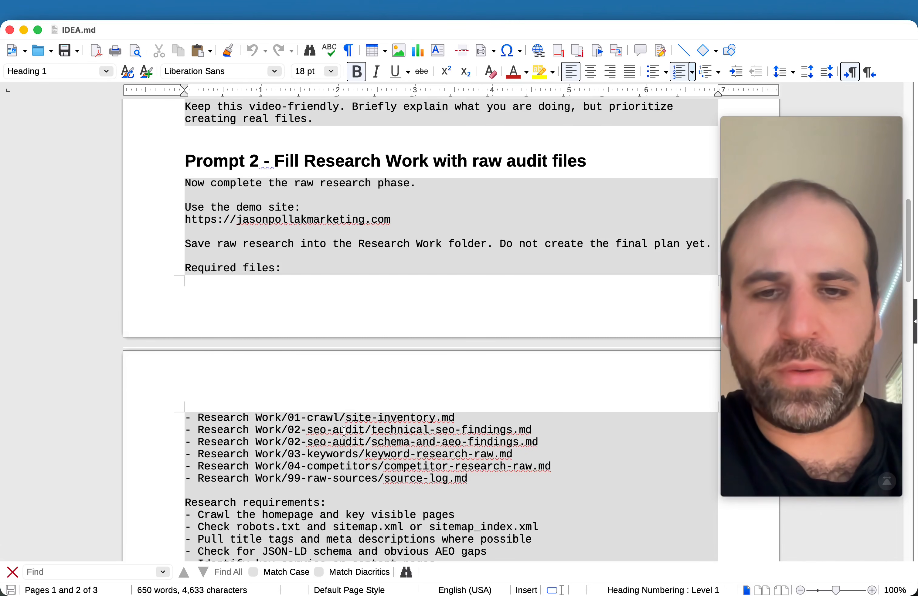
drag(332, 431, 529, 433)
click(345, 443)
drag(345, 442, 491, 448)
click(491, 449)
drag(345, 466, 446, 455)
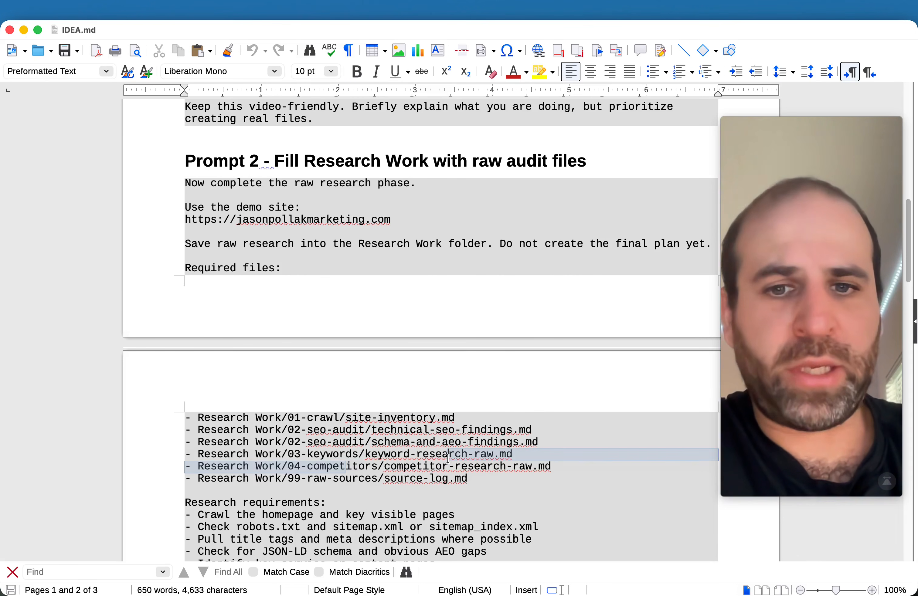
click(319, 469)
drag(319, 469, 523, 483)
click(522, 484)
drag(306, 477, 452, 491)
click(452, 492)
- Examine Prompt 2's research requirements and its instructions for the Obsidian raw backup note
scroll(368, 479, down, 2)
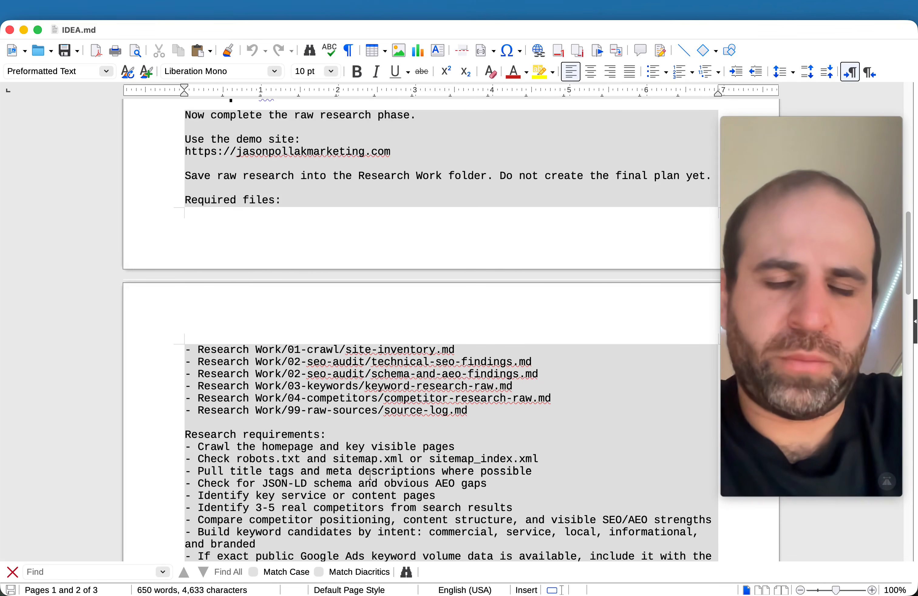
scroll(372, 435, down, 5)
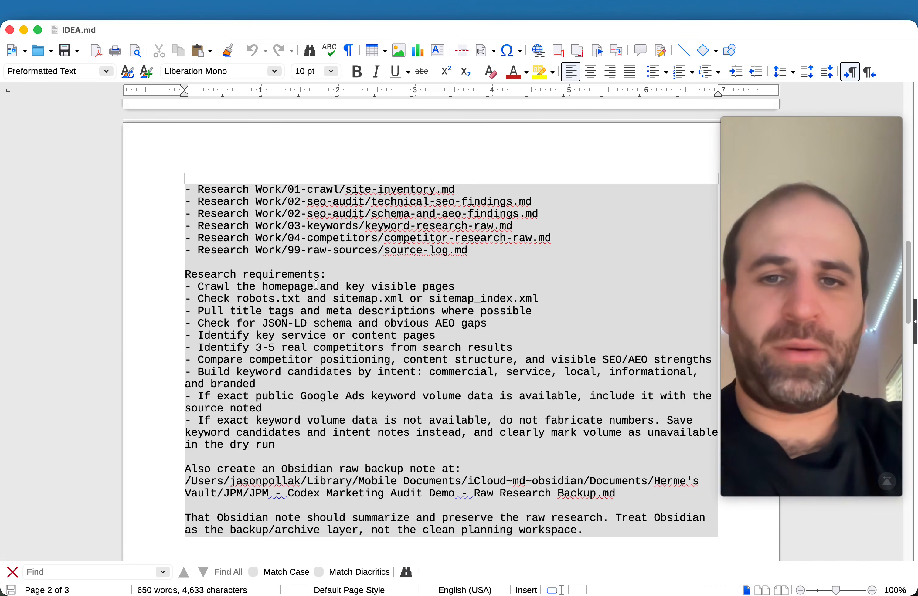
scroll(310, 286, down, 2)
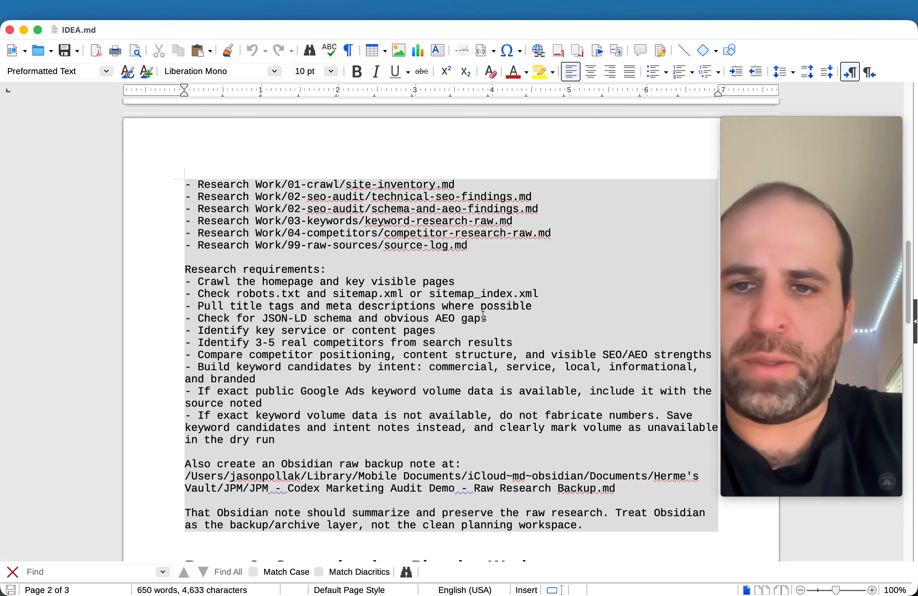
scroll(314, 320, down, 3)
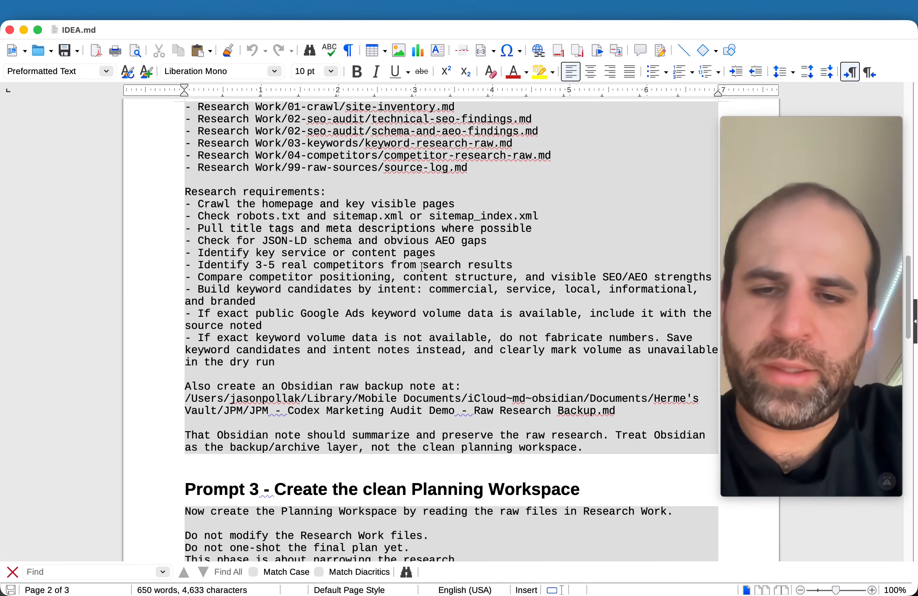
scroll(363, 255, down, 5)
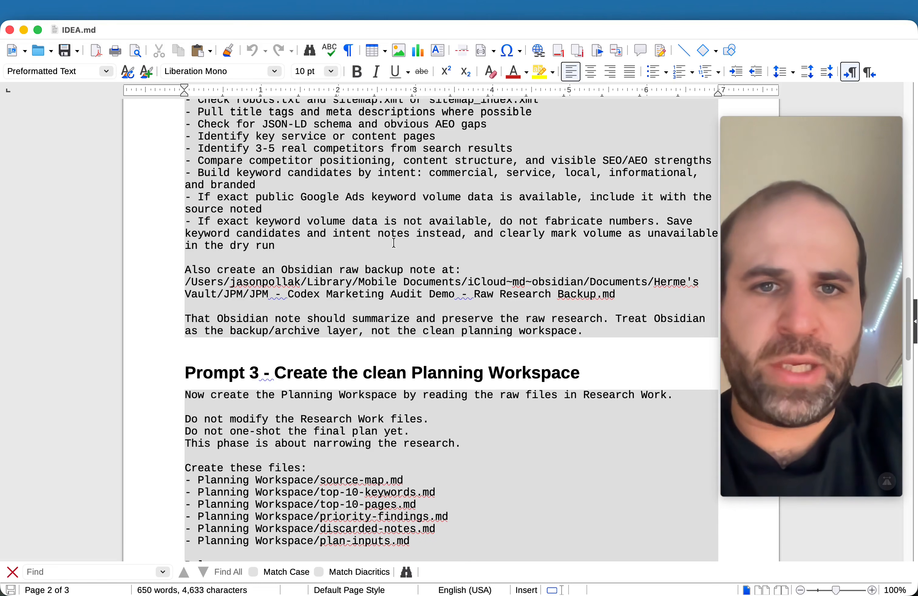
- Read Prompt 3 about the clean Planning Workspace, including its files to create and narrowing rules
scroll(398, 251, down, 5)
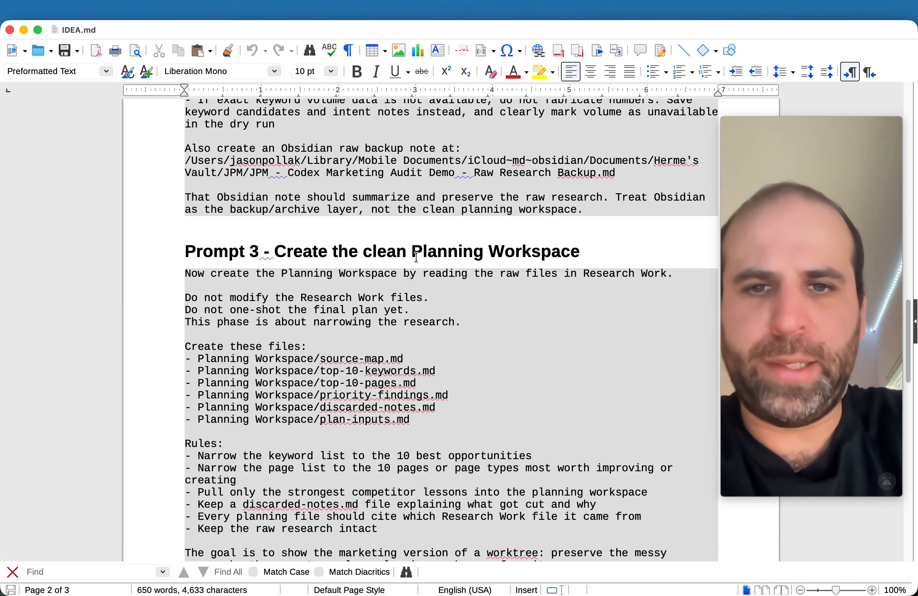
scroll(403, 256, down, 2)
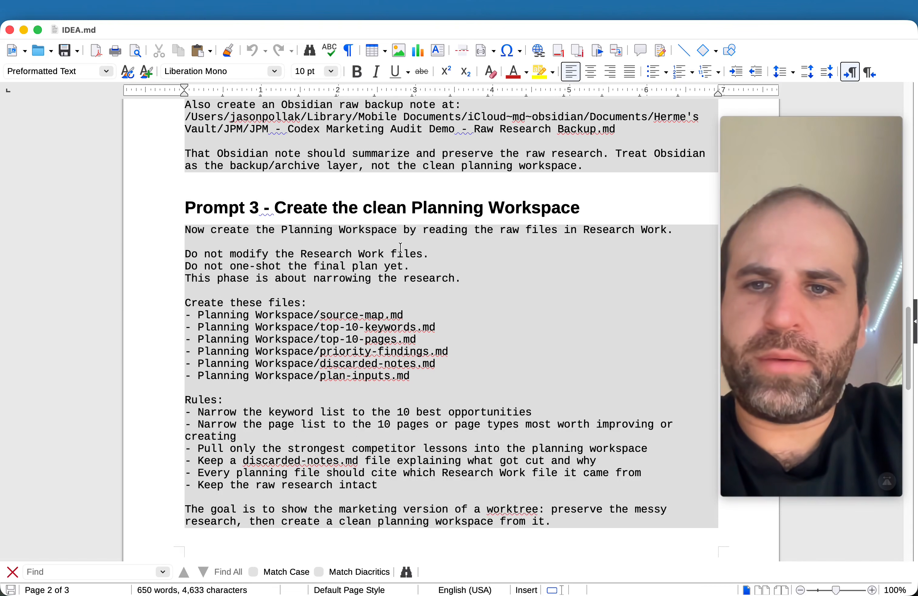
scroll(236, 291, down, 1)
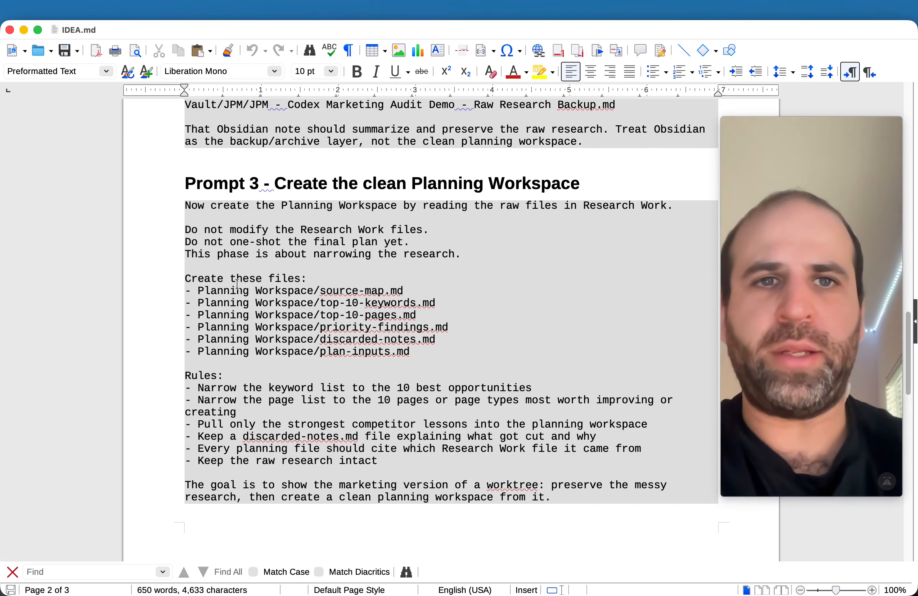
scroll(235, 290, down, 2)
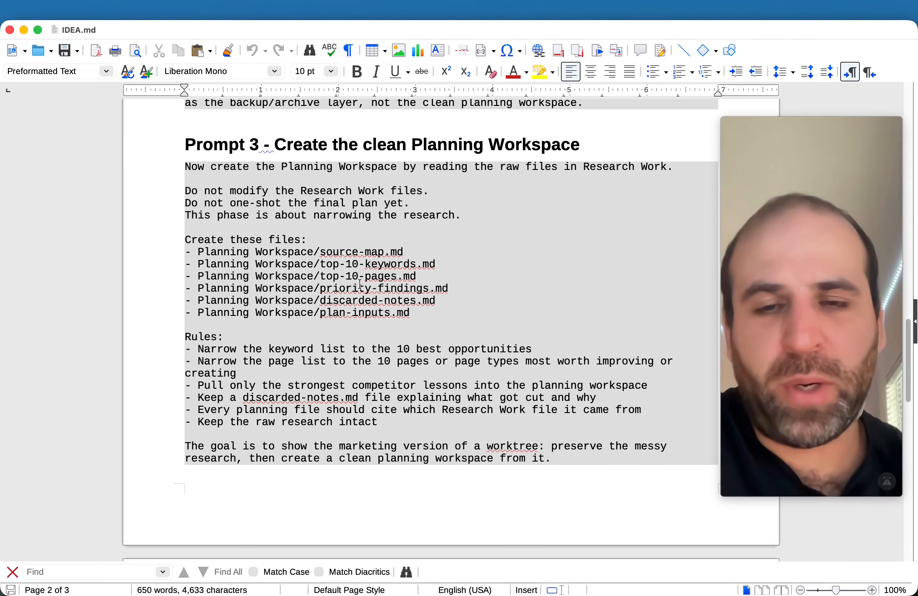
scroll(360, 285, down, 3)
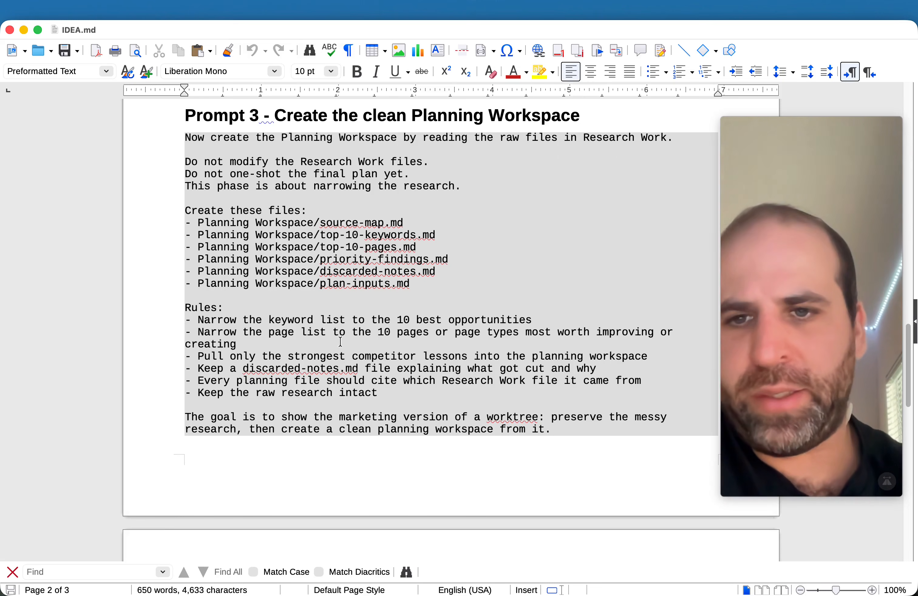
drag(180, 282, 369, 383)
- Review Prompt 4's requirements for the final 30-60-90 plan and select the entire text of IDEA.md
scroll(369, 383, down, 15)
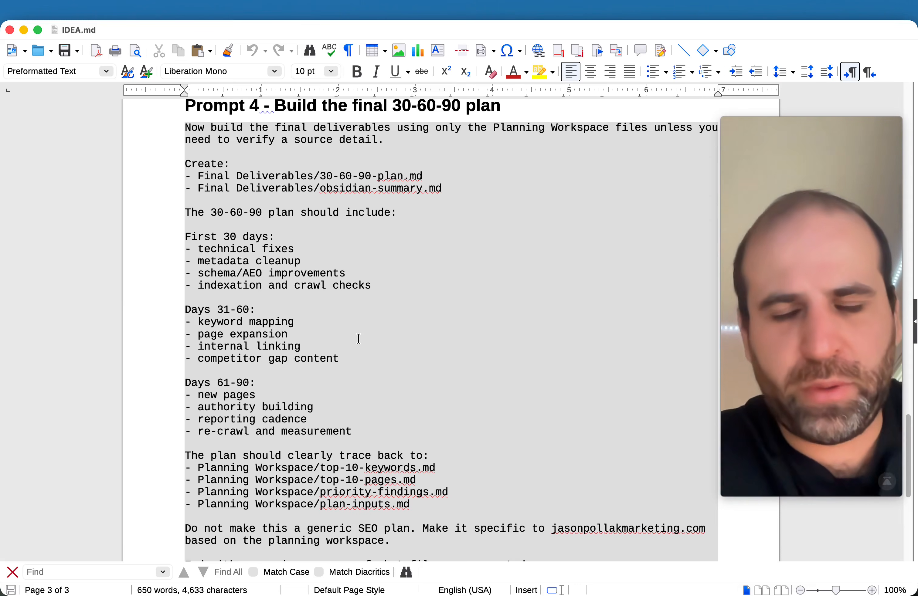
scroll(404, 344, down, 10)
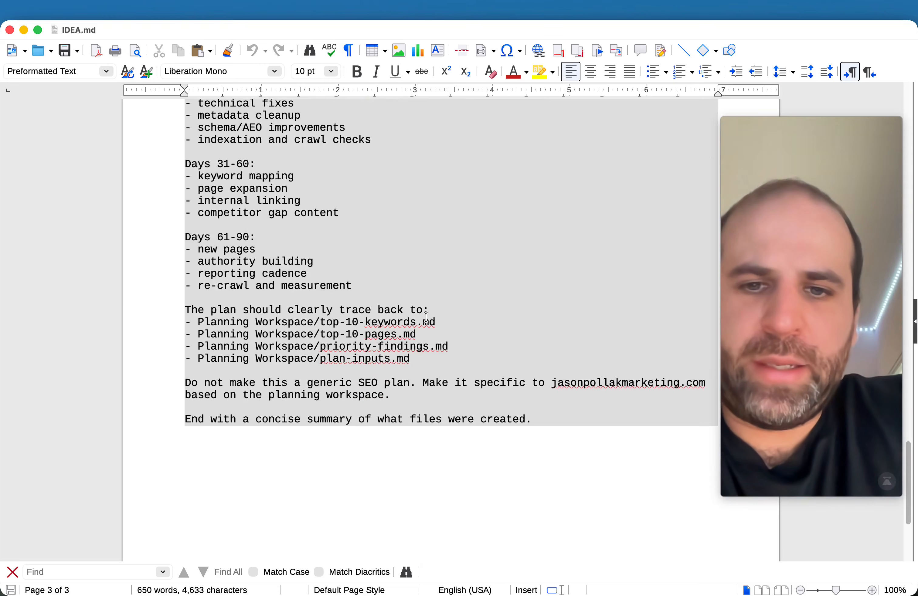
scroll(420, 302, up, 8)
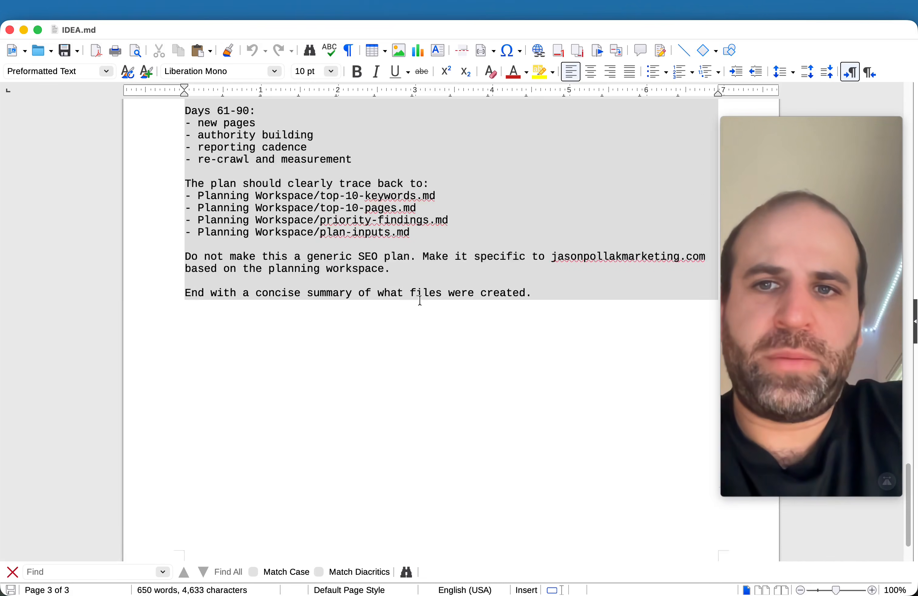
scroll(419, 299, up, 2)
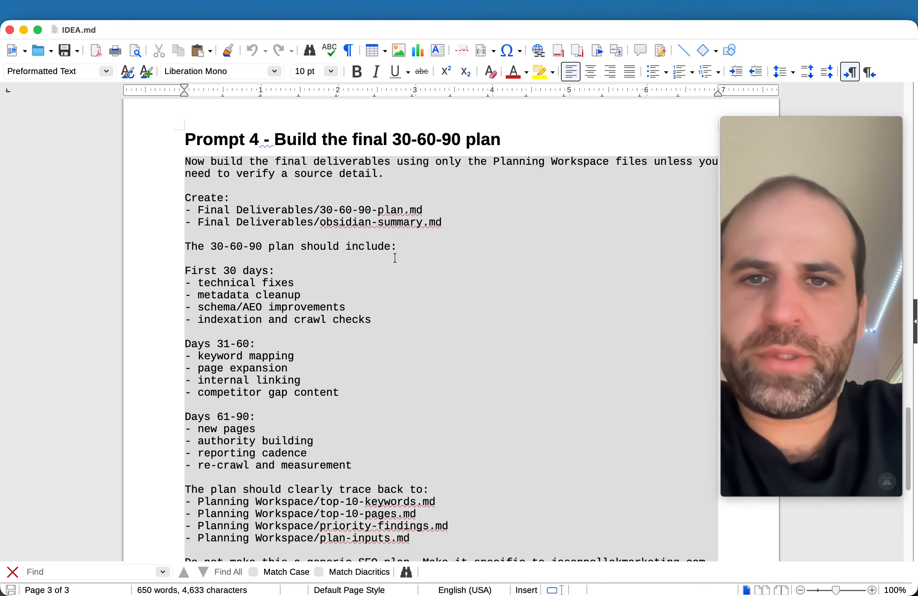
scroll(395, 253, down, 1)
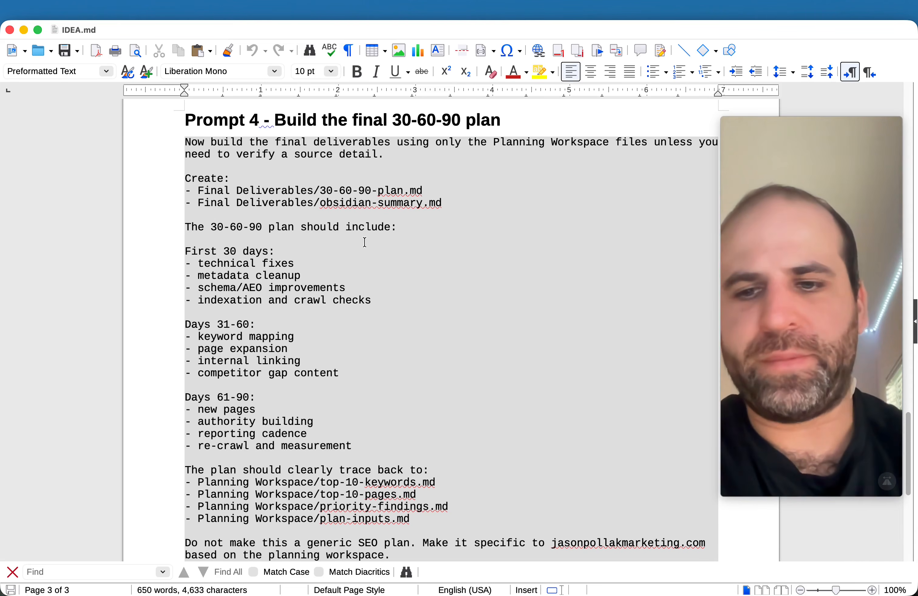
scroll(371, 256, down, 5)
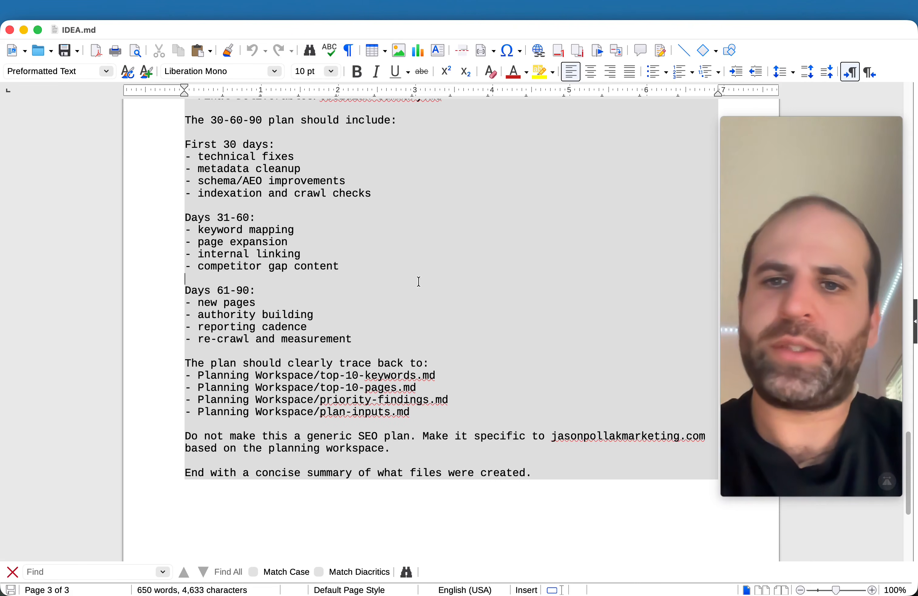
key(super+a)
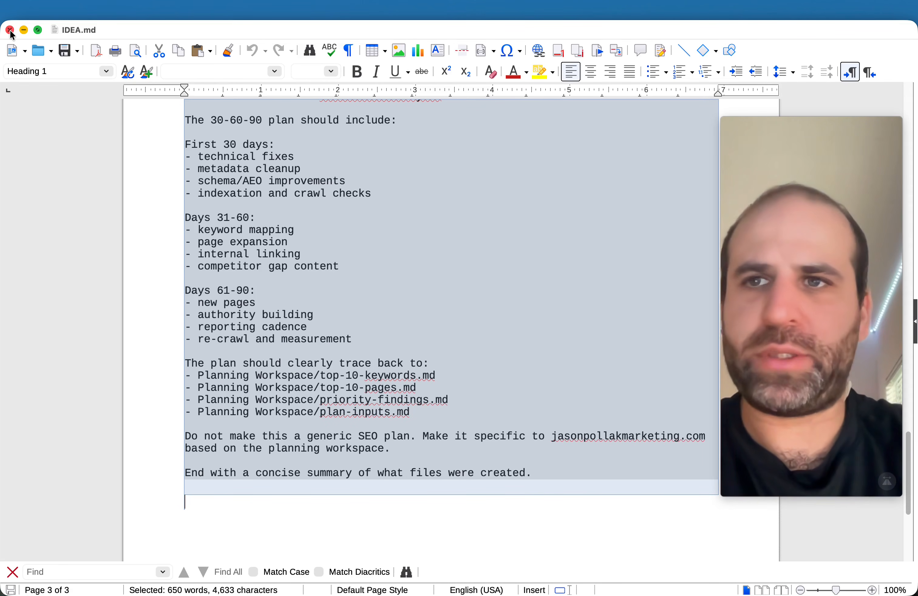
- Close the IDEA.md document, switch to Hermes Agent, and create the new project with the pasted IDEA.md prompts as its idea
click(10, 30)
key(ctrl+Up)
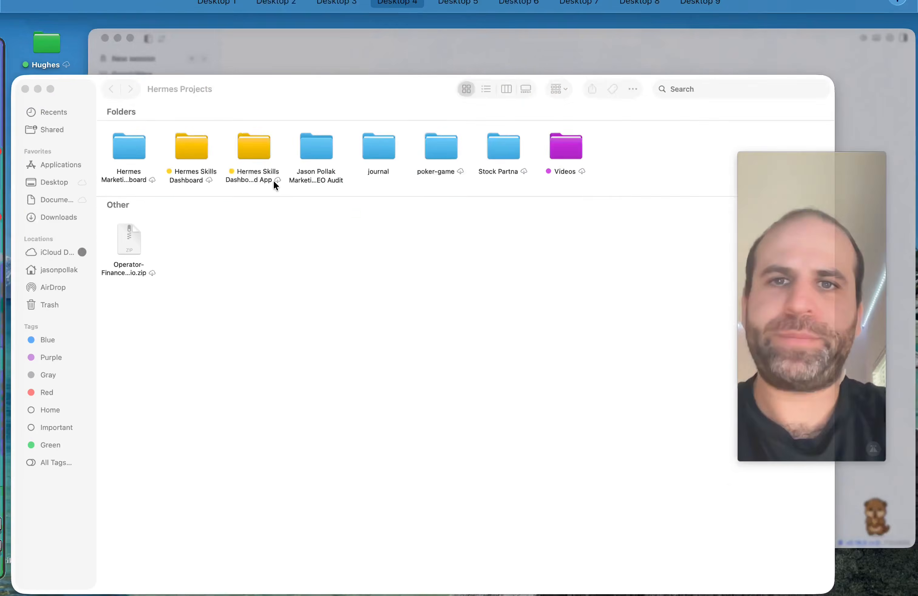
click(645, 232)
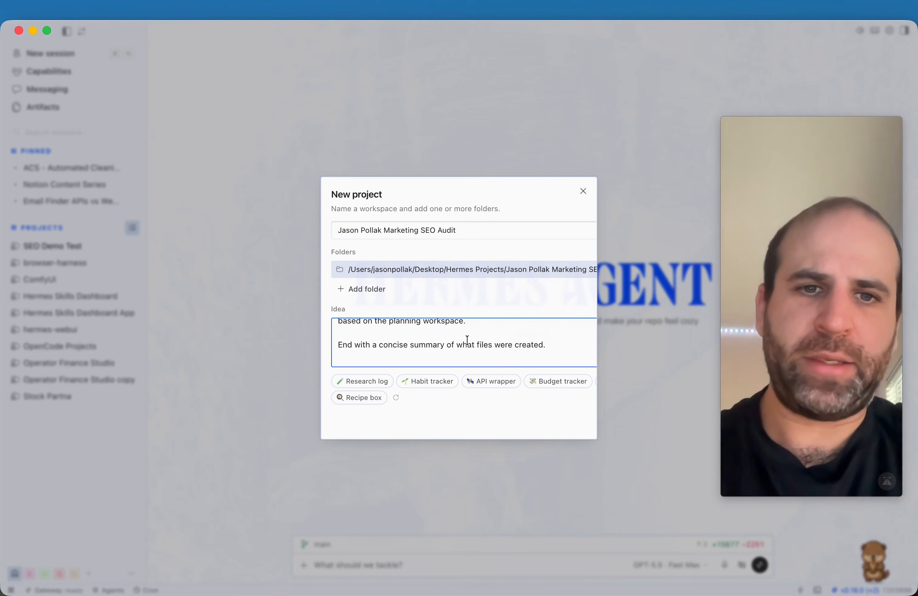
scroll(551, 416, right, 4)
scroll(551, 422, right, 1)
click(582, 424)
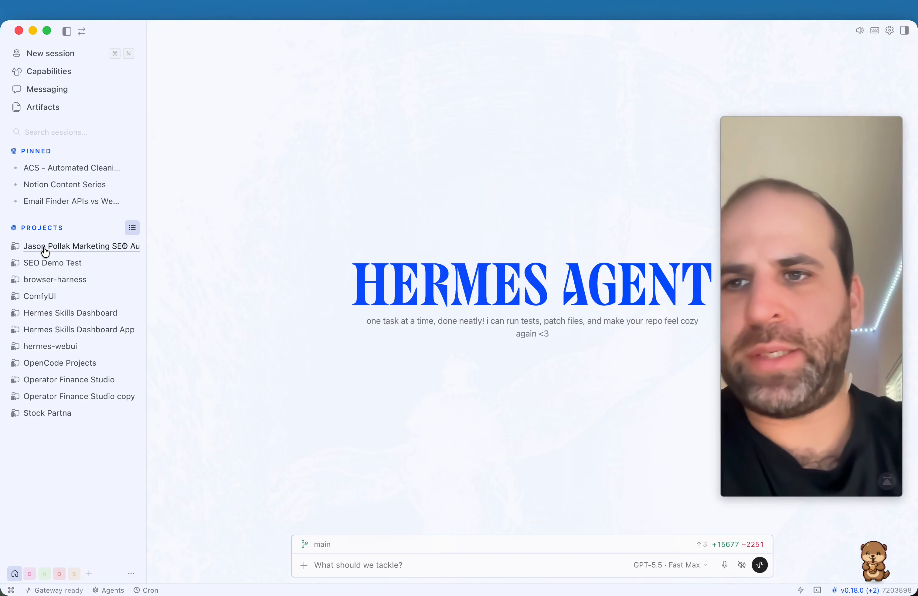
- Open the new SEO audit project, show its file list and preview IDEA.md
click(45, 248)
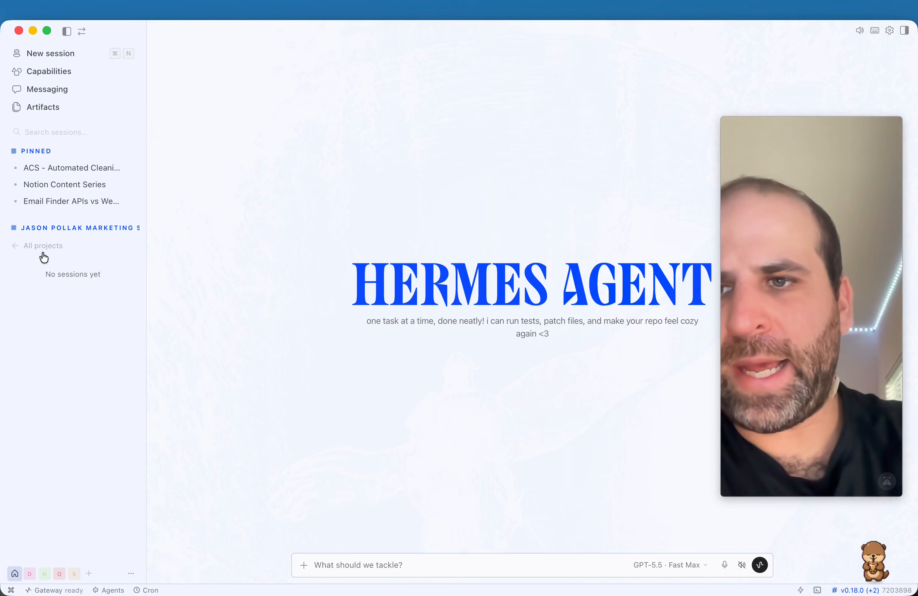
click(906, 31)
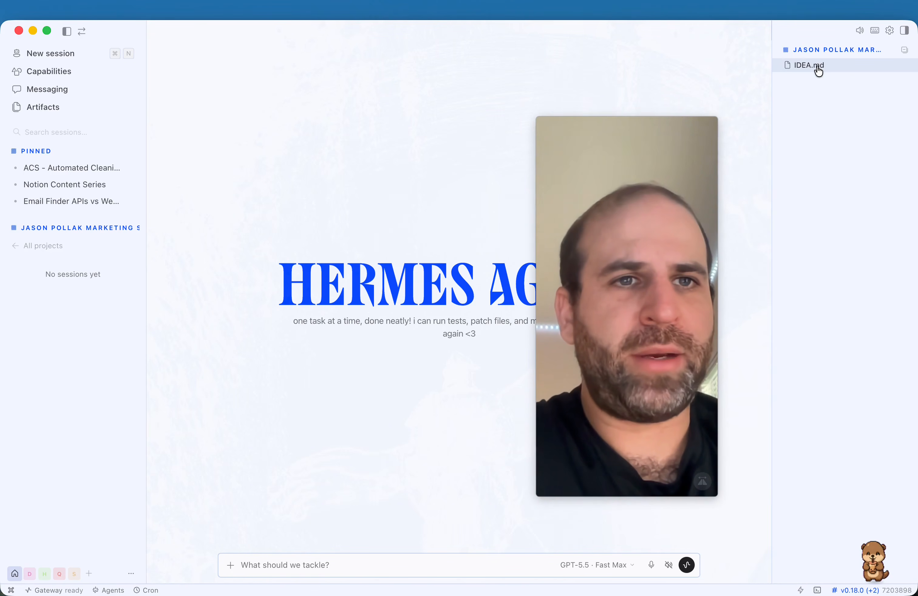
click(818, 68)
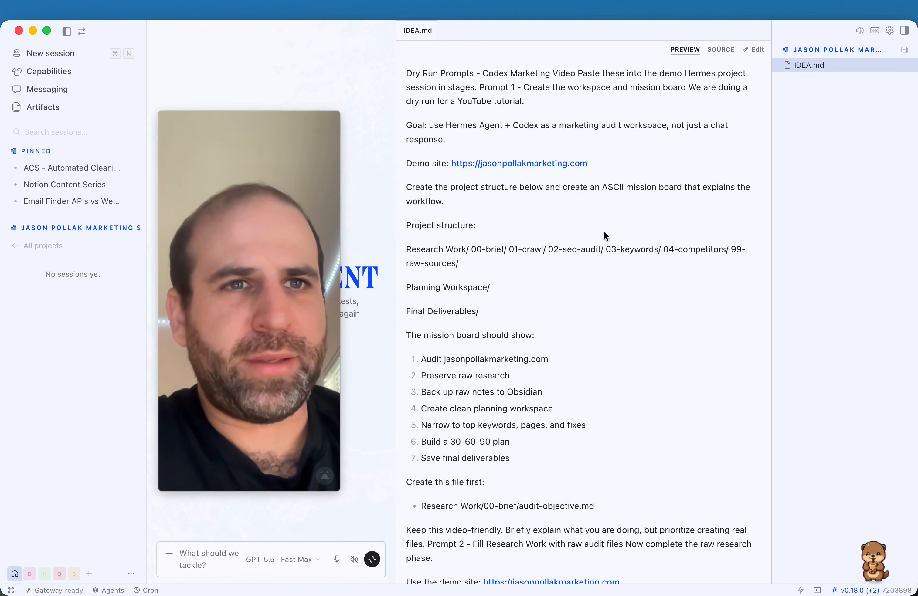
- Read through the IDEA.md preview to its end and back, and narrow the preview pane to give the chat more room
scroll(518, 407, down, 6)
scroll(521, 404, down, 20)
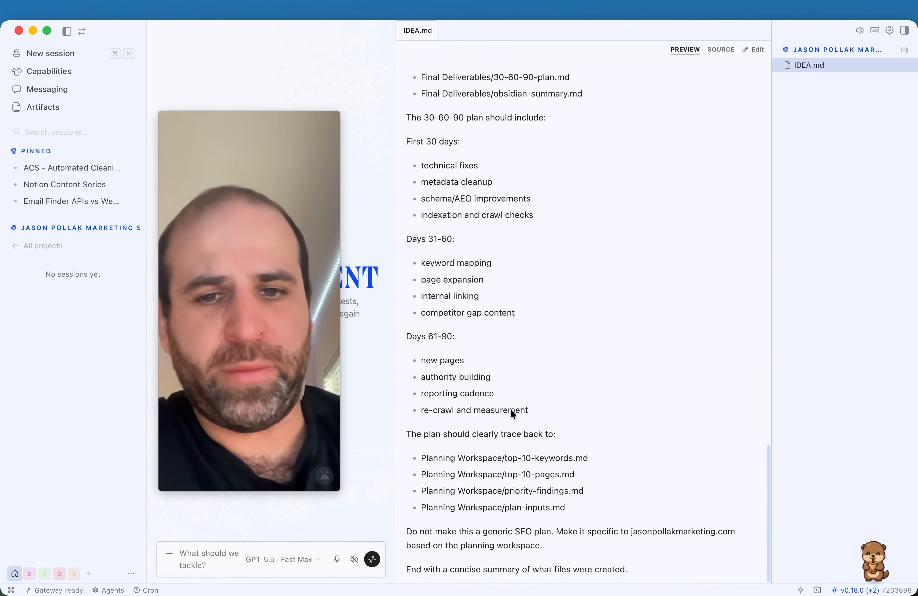
scroll(510, 408, up, 20)
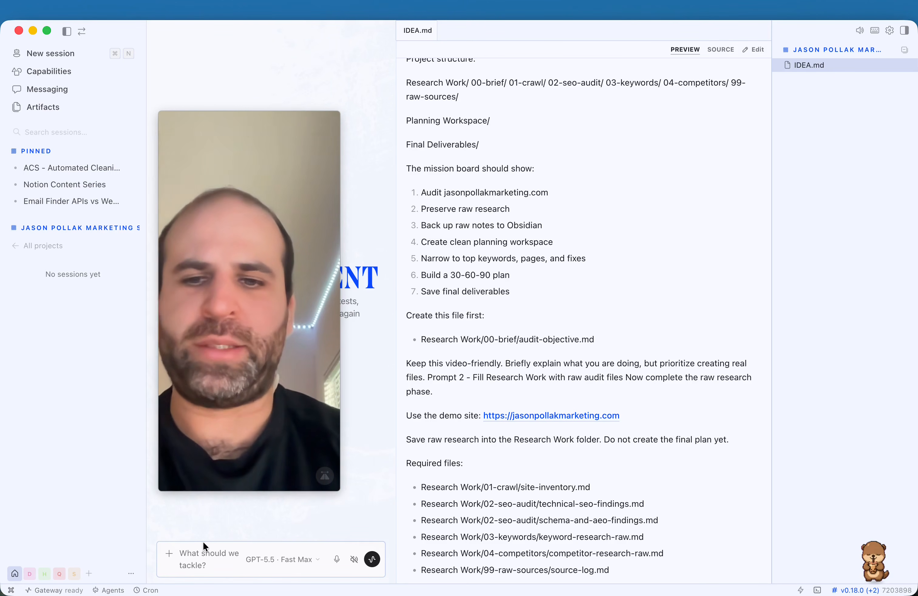
drag(395, 228, 486, 229)
scroll(646, 313, up, 5)
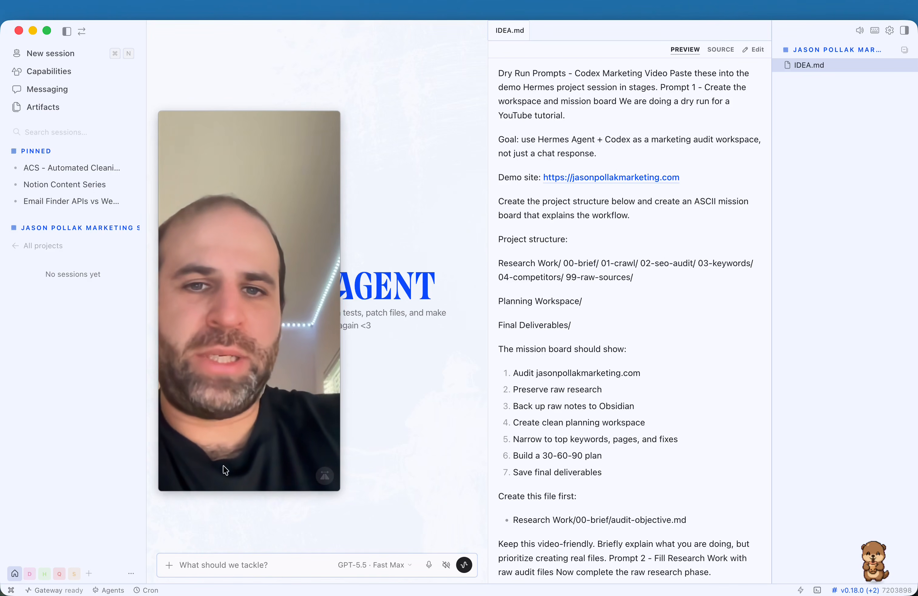
scroll(611, 432, down, 1)
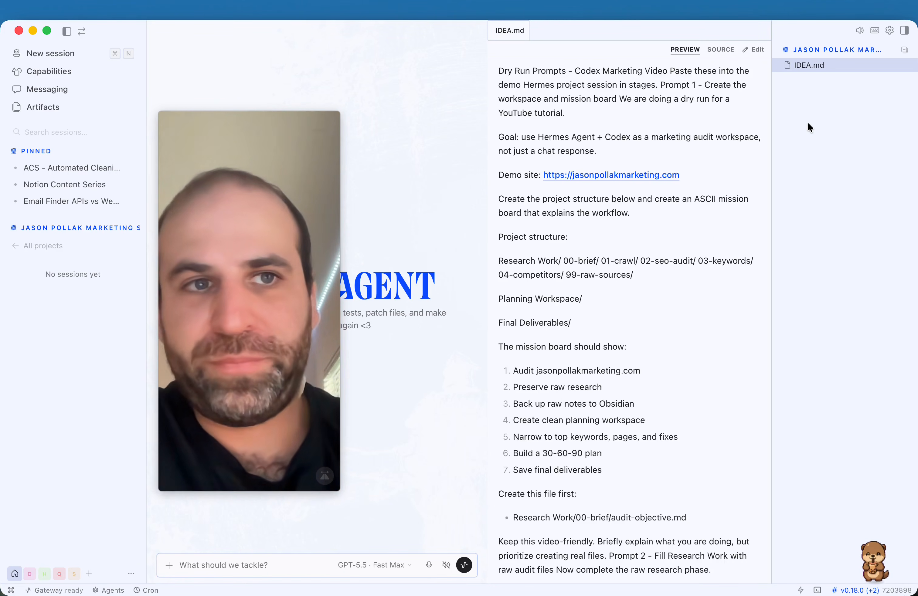
scroll(560, 408, down, 5)
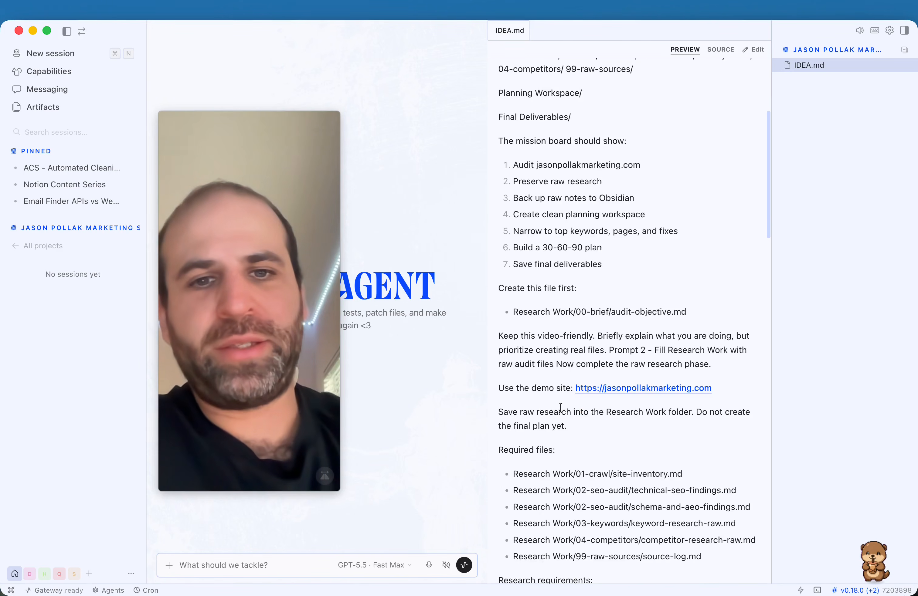
- Open IDEA.md in edit mode, review its source to the last line, and close the file without making changes
click(755, 49)
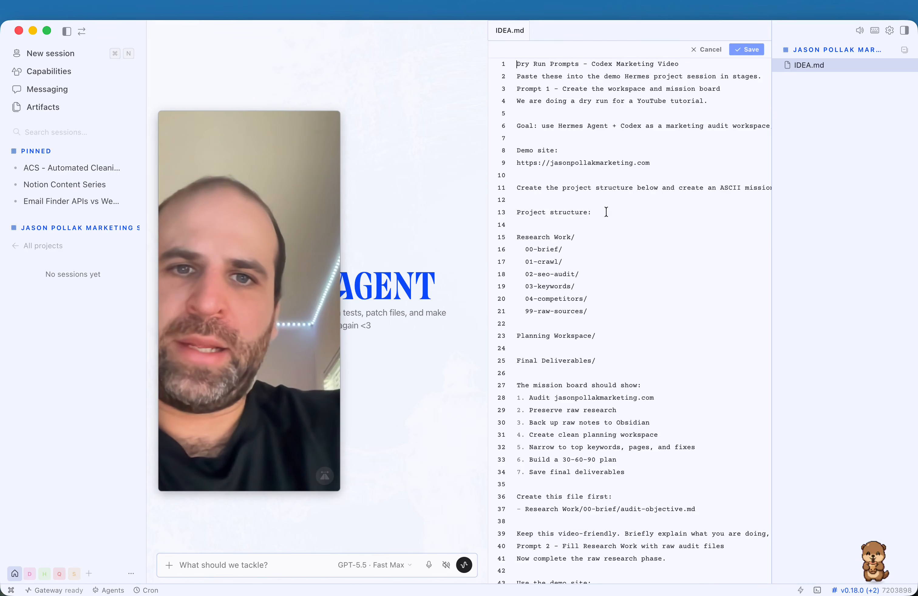
scroll(661, 405, down, 5)
scroll(589, 369, down, 1)
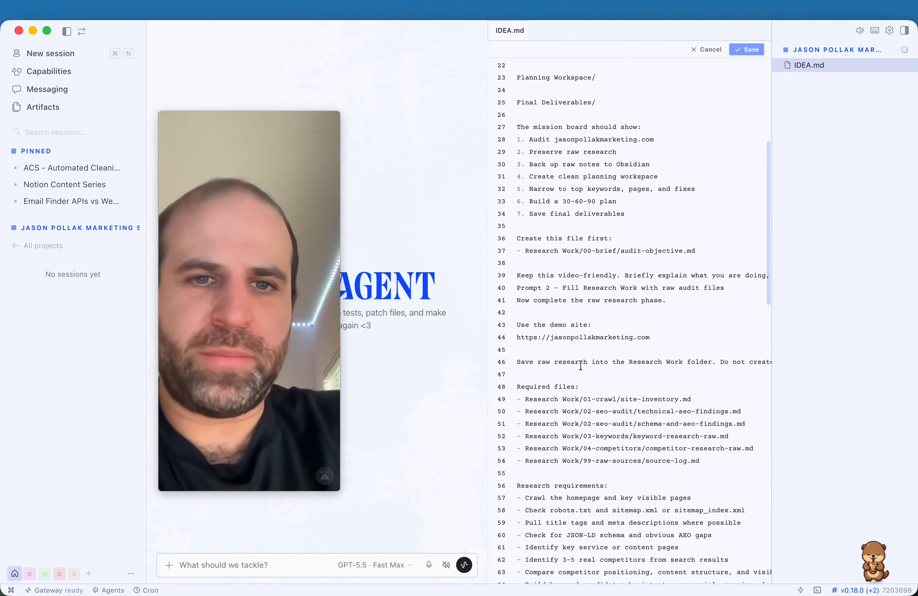
scroll(503, 383, down, 20)
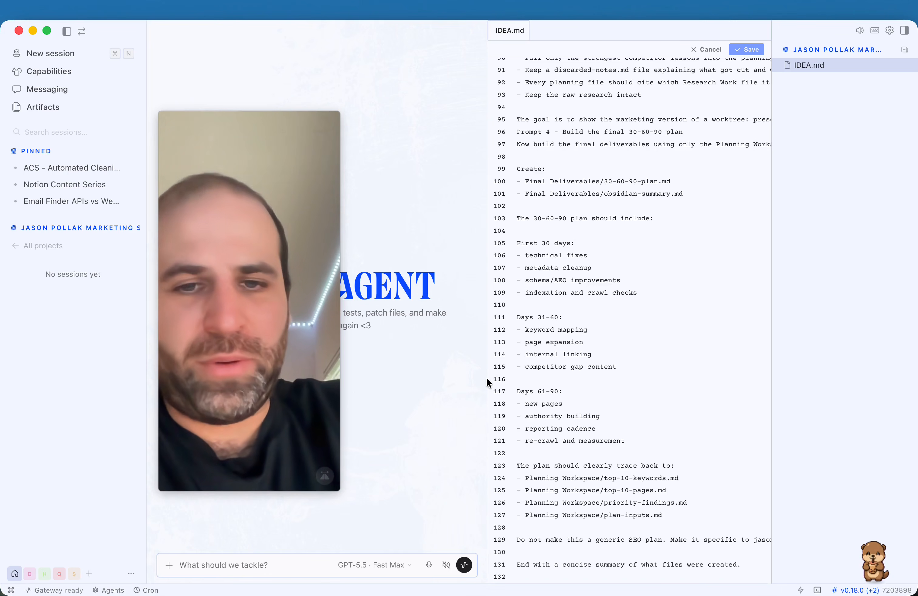
drag(487, 376, 530, 382)
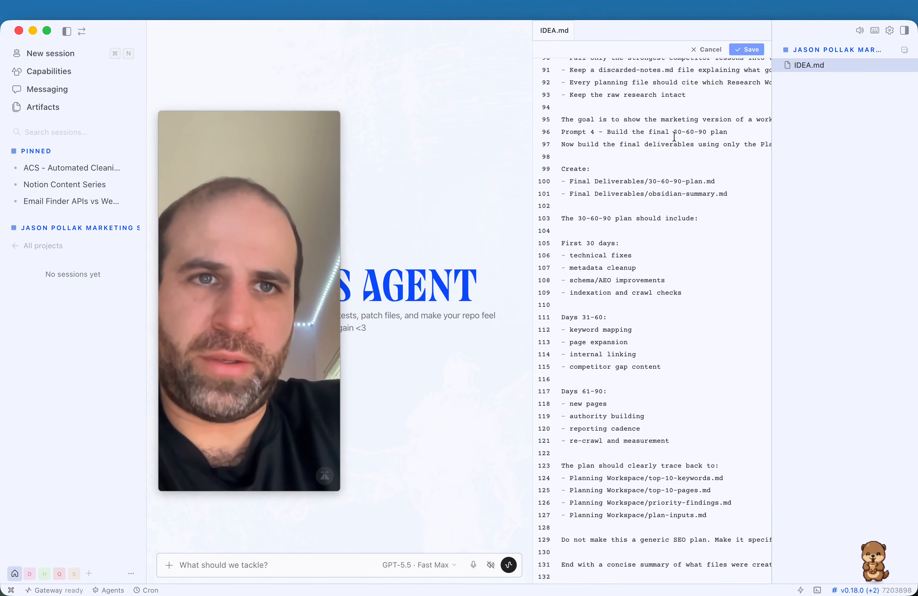
click(709, 50)
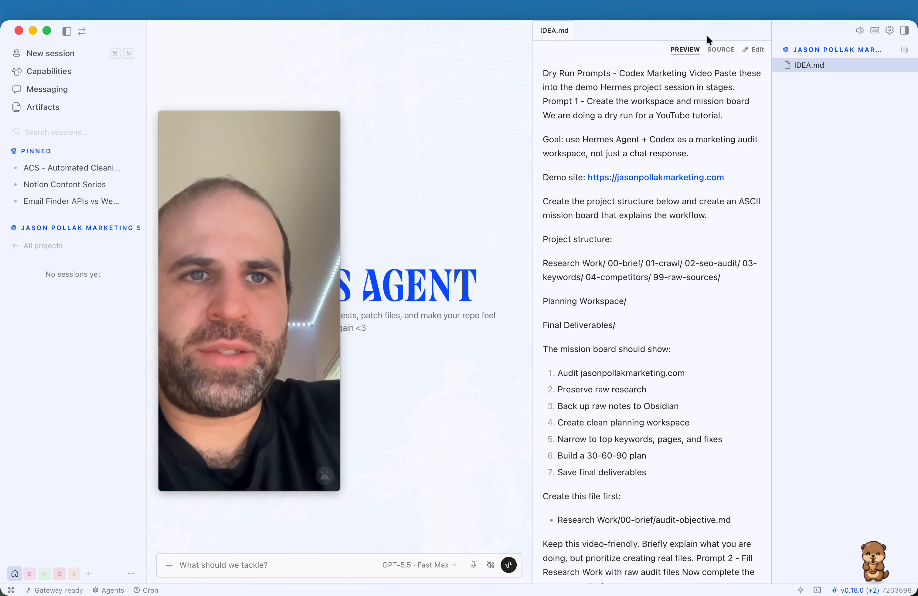
click(567, 31)
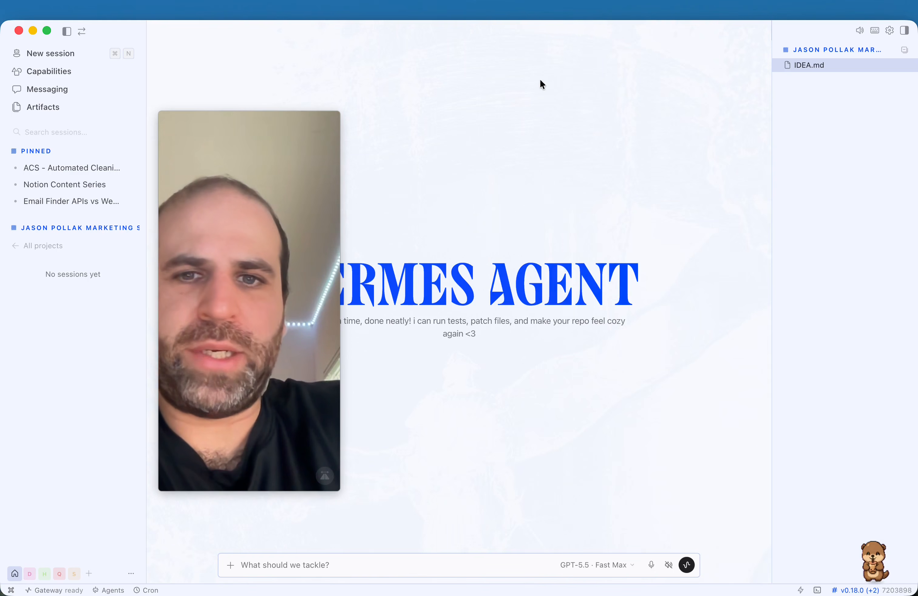
drag(317, 272, 866, 261)
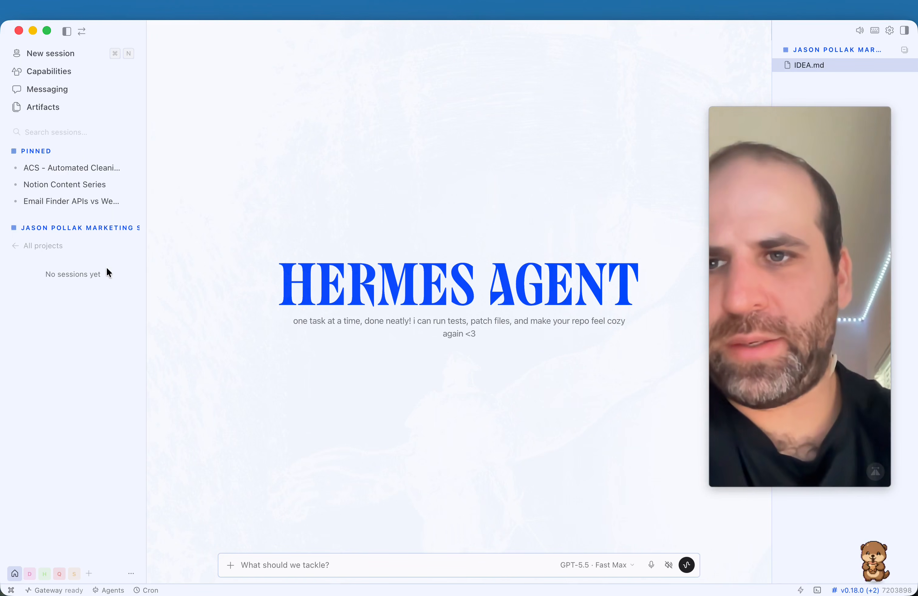
mouse_move(146, 231)
mouse_down()
mouse_move(210, 232)
mouse_move(172, 213)
mouse_move(147, 213)
mouse_up()
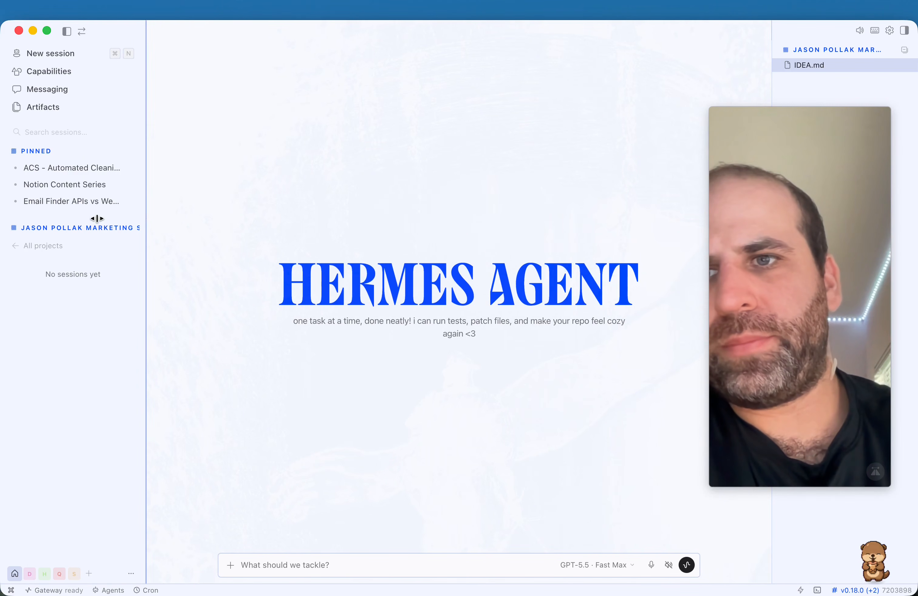
- Write "Follow the idea.md" and "We first need to create the folder structure. See attached screenshot." as the prompt, and attach Folder Structure.png
click(272, 564)
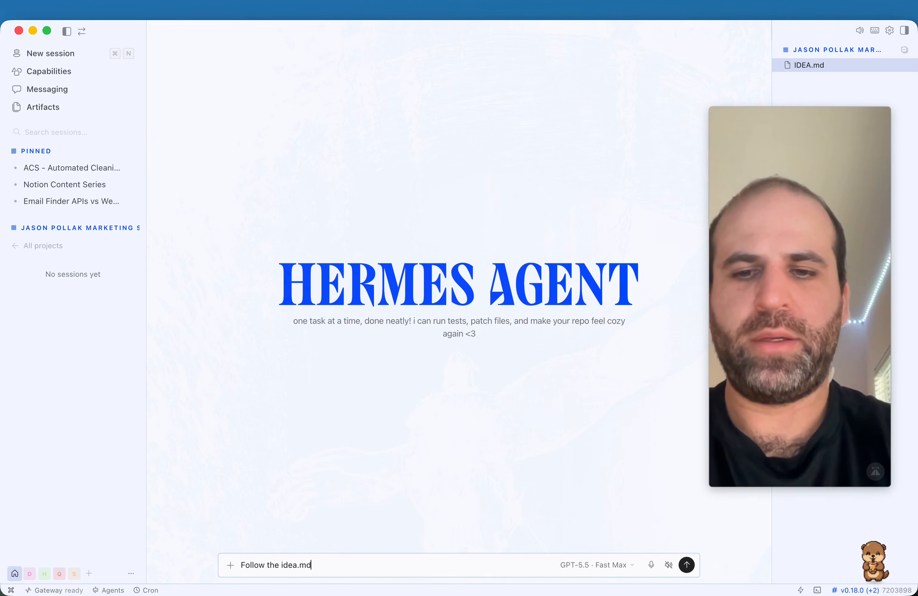
key(shift+Return)
key(shift+Return)
text(We)
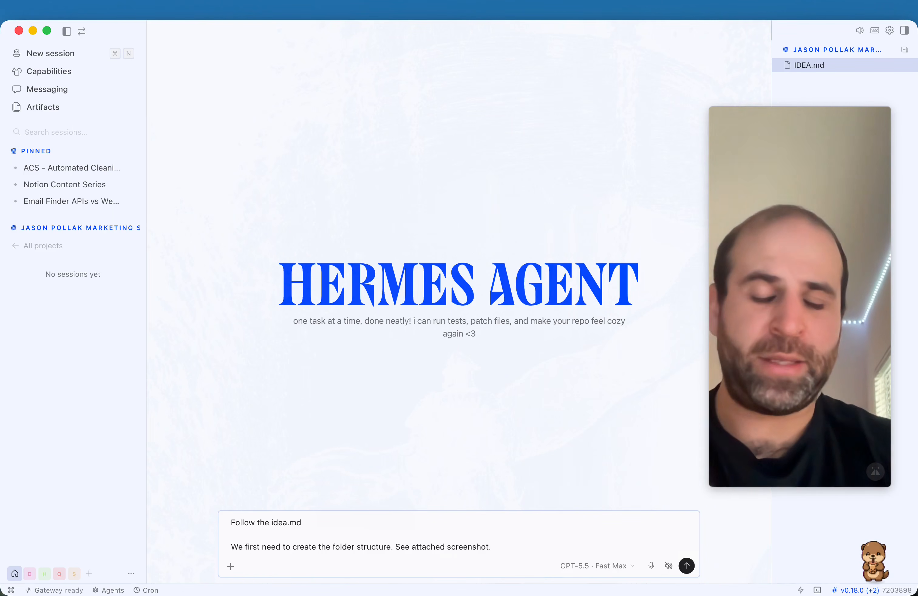
drag(357, 502, 328, 541)
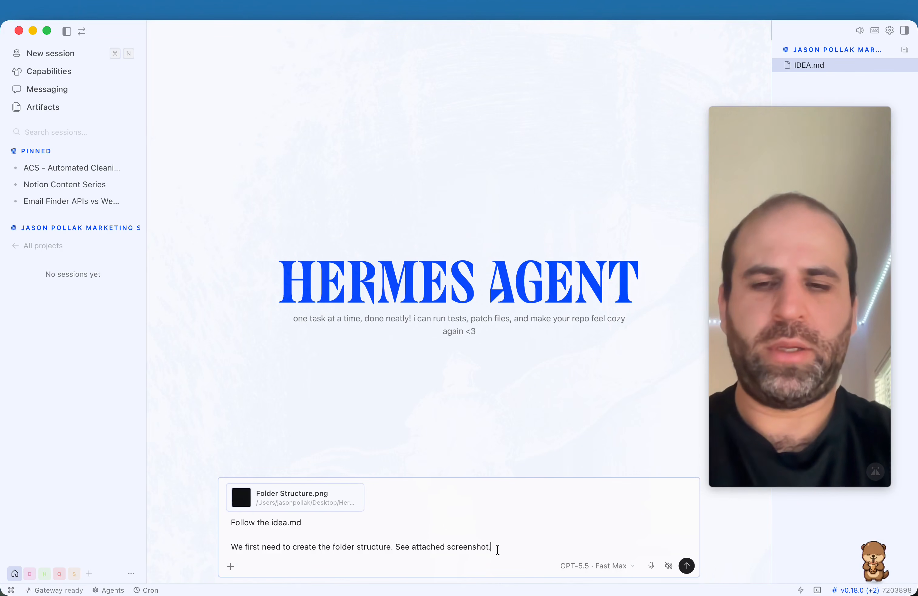
- Add "Don't start the audit yet, just create the project folders." as a separate paragraph and send the prompt
key(shift+Return)
text(Don't start th)
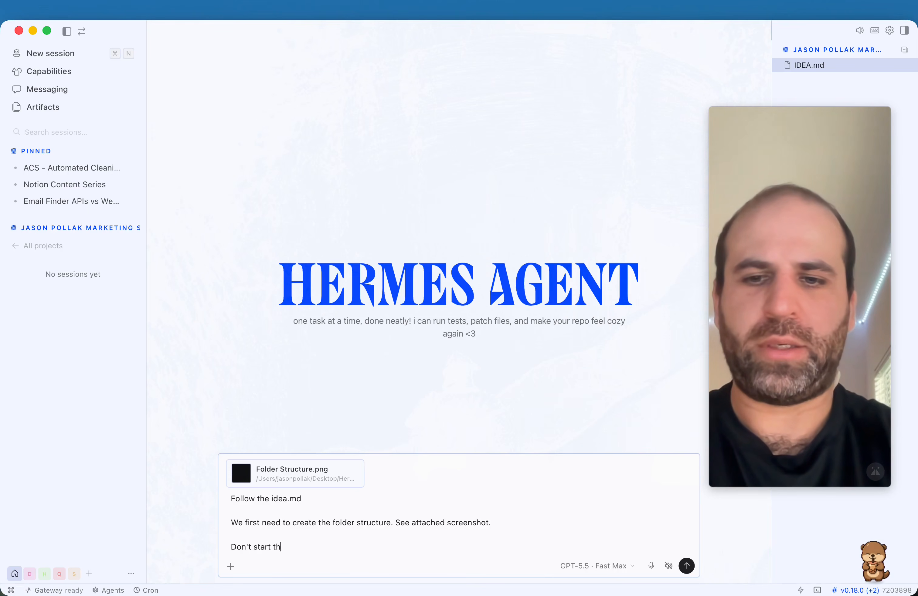
text(e audit yet, just cr)
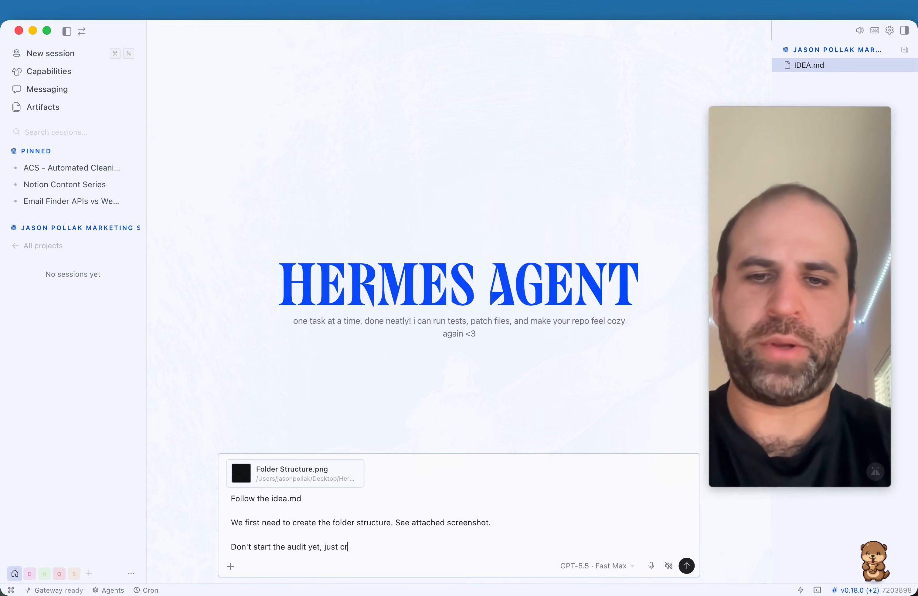
text(eate the project folders.)
key(Return)
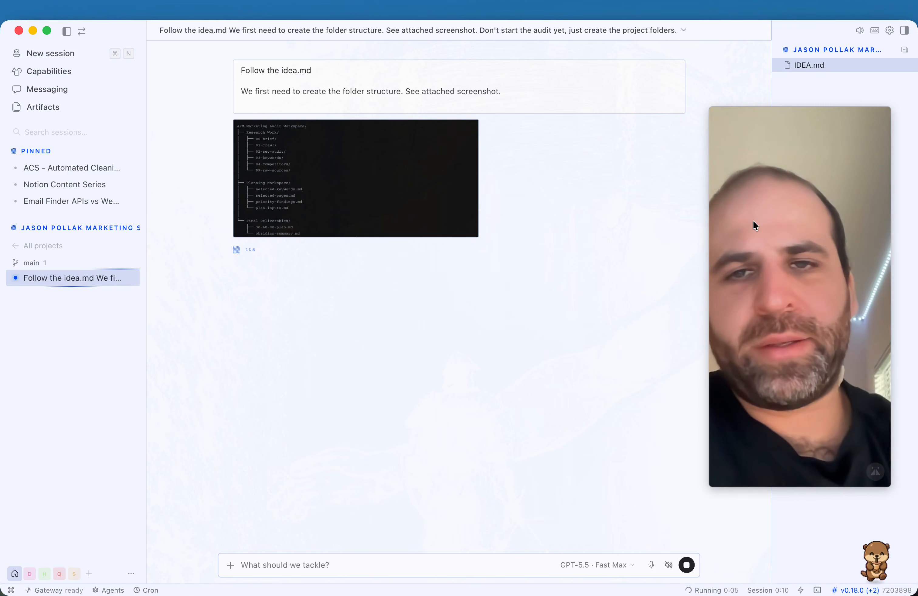
drag(769, 217, 615, 245)
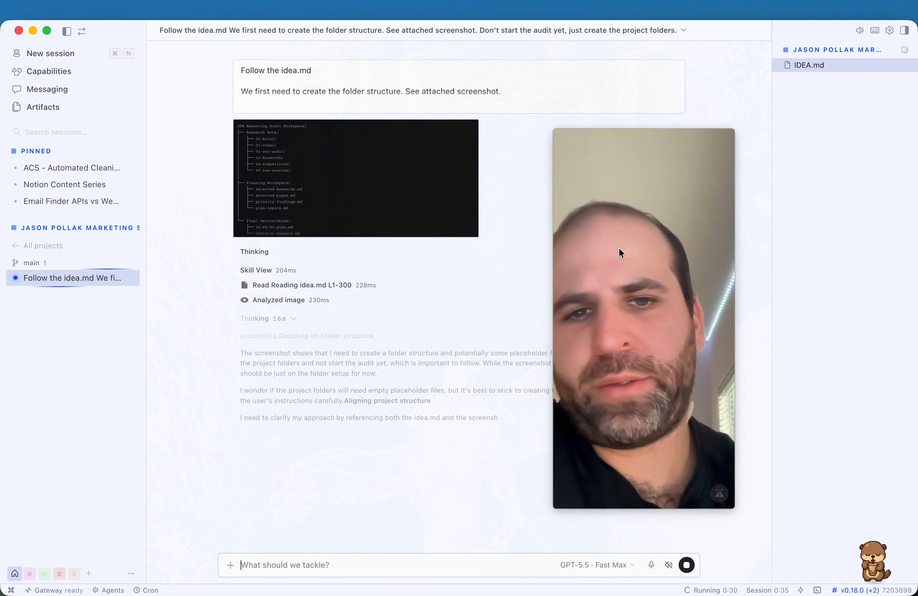
drag(617, 242, 805, 255)
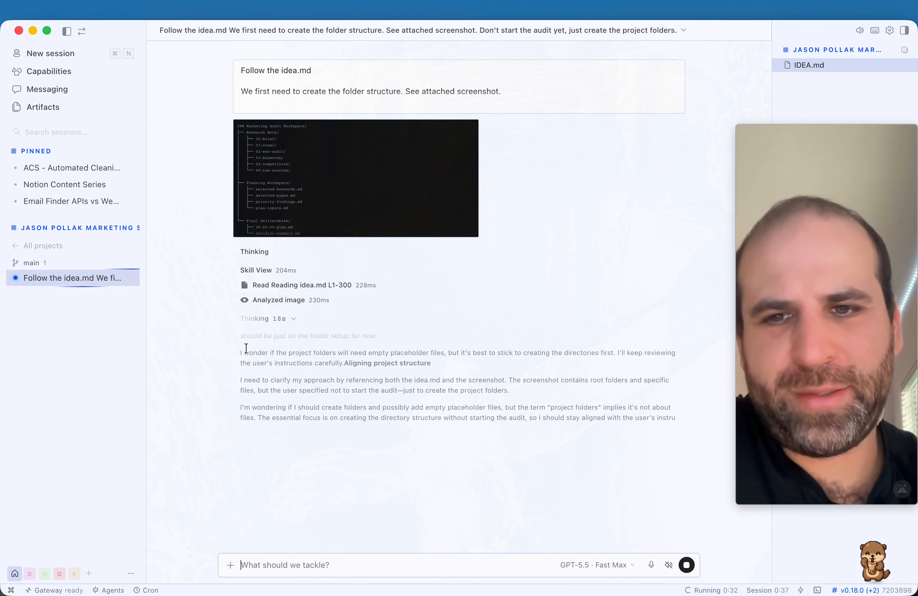
drag(791, 323, 631, 312)
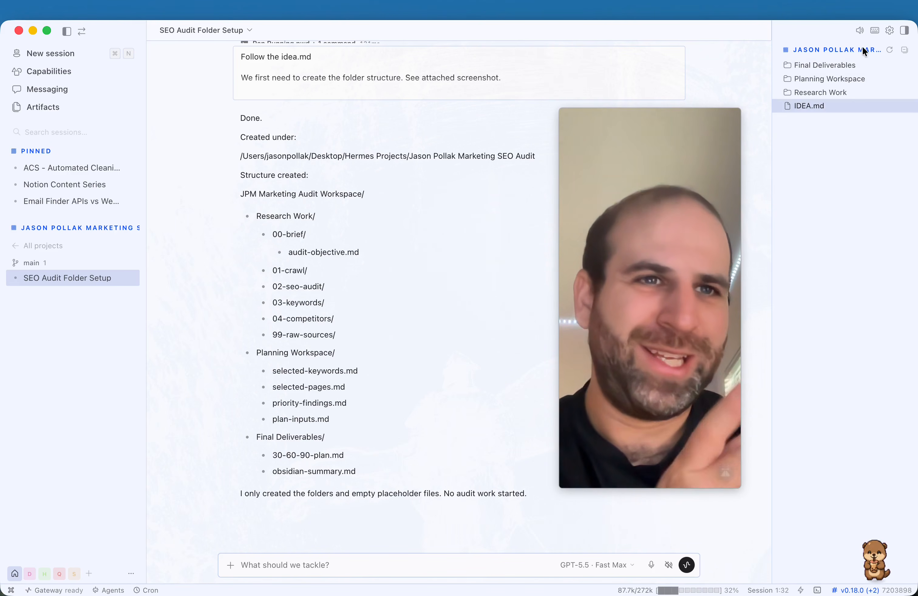
- Browse the available pets and the Size and Roam options in the Appearance settings, and close the settings
click(889, 30)
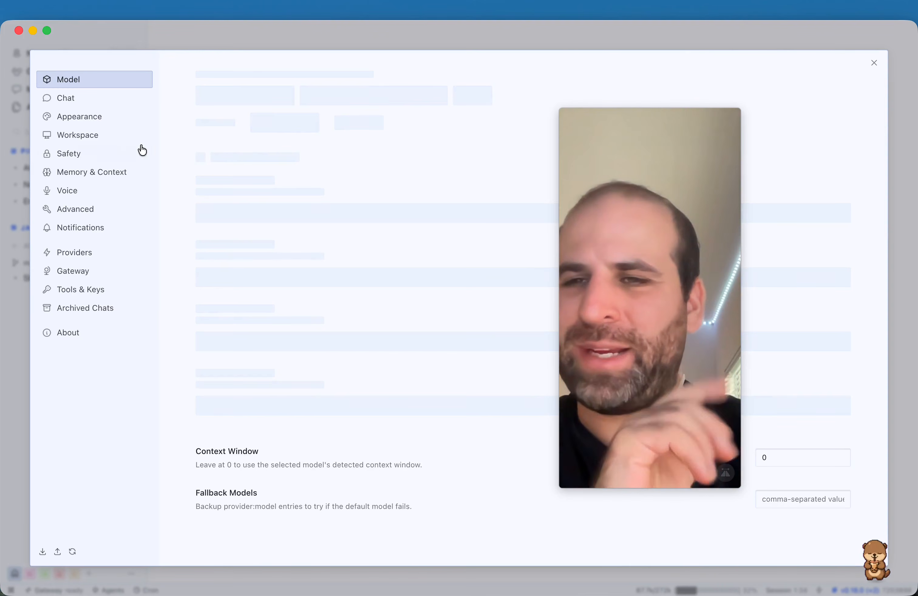
click(88, 117)
scroll(316, 390, down, 15)
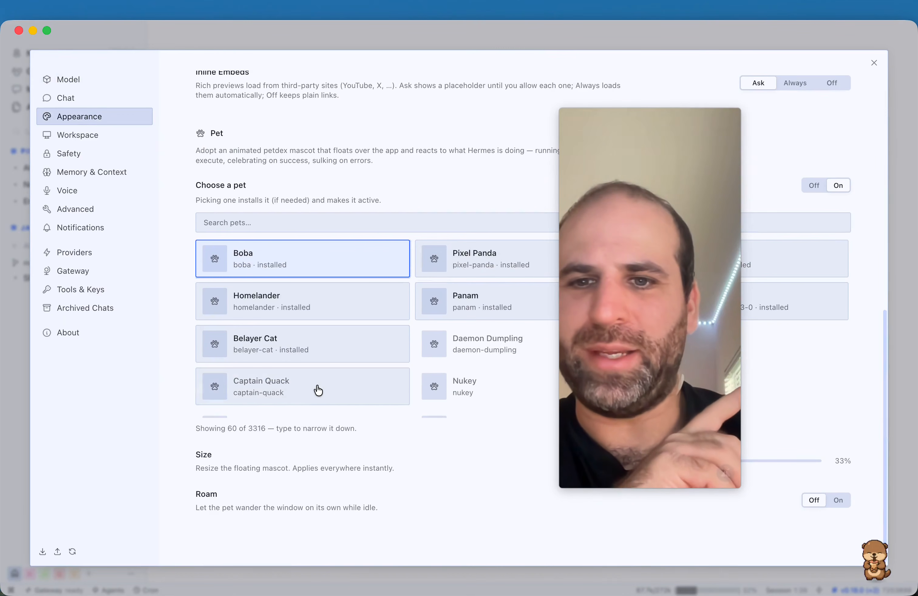
scroll(358, 385, down, 5)
scroll(358, 385, up, 15)
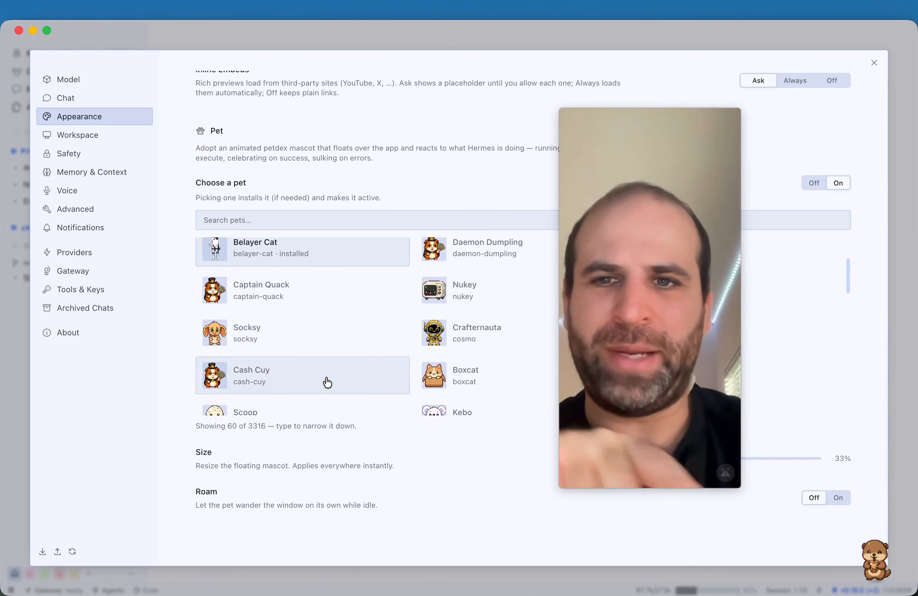
scroll(459, 353, down, 2)
scroll(476, 350, down, 2)
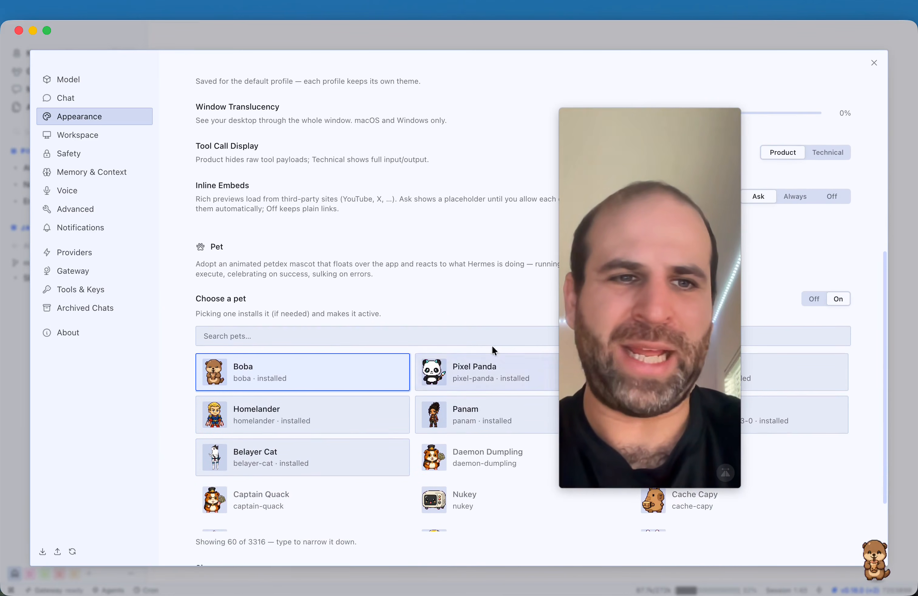
scroll(567, 528, down, 5)
scroll(849, 271, down, 3)
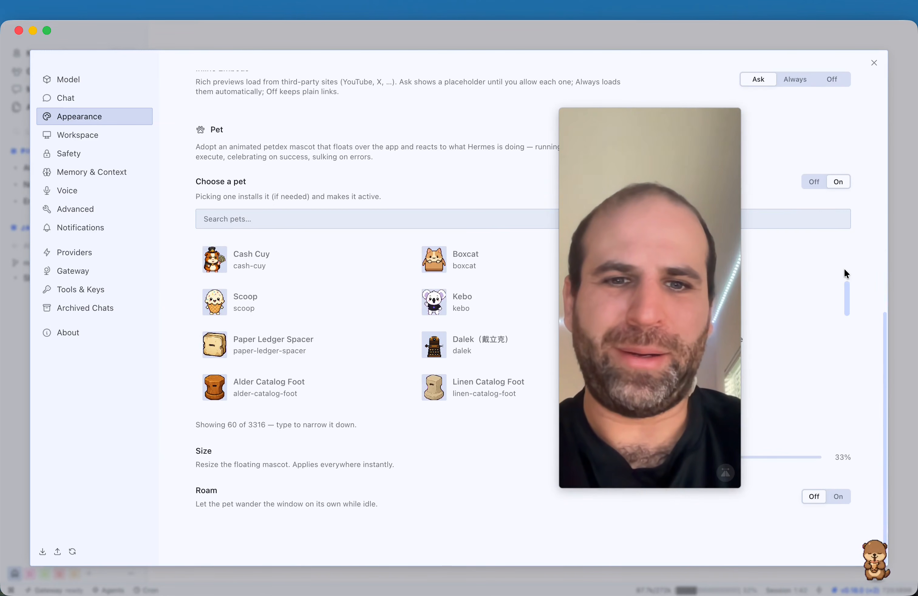
click(836, 497)
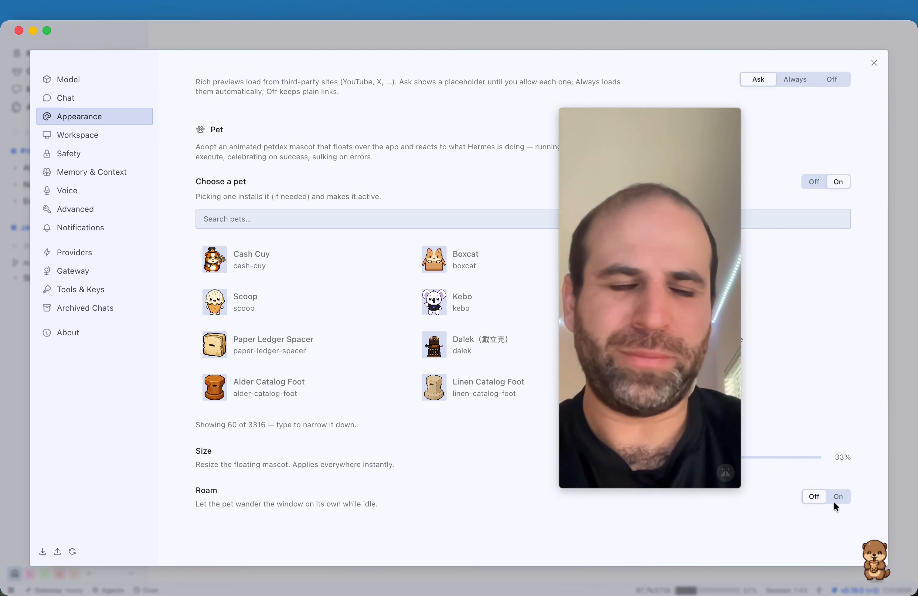
click(874, 63)
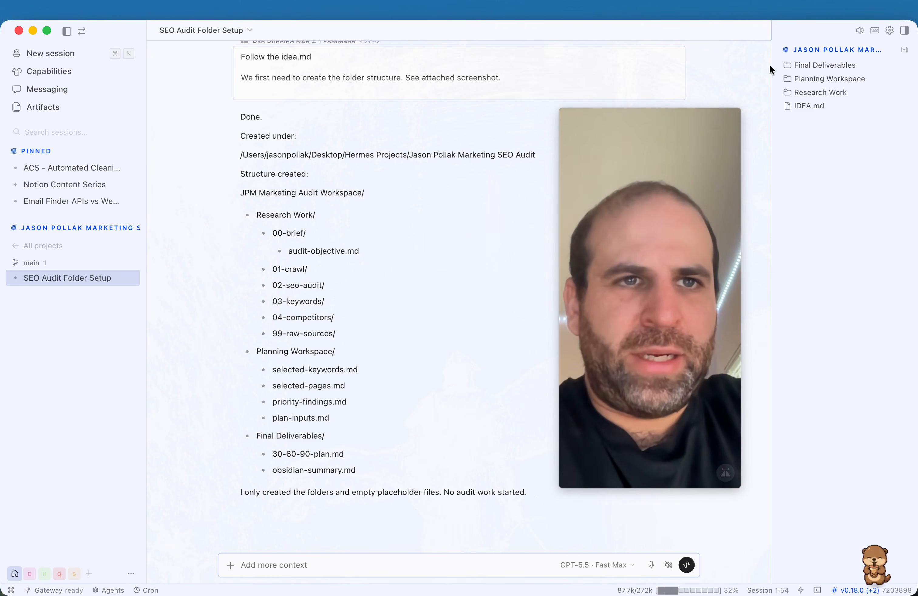
- Expand the Final Deliverables, Research Work and Planning Workspace folders in the project's file tree to check their contents
click(820, 66)
click(822, 120)
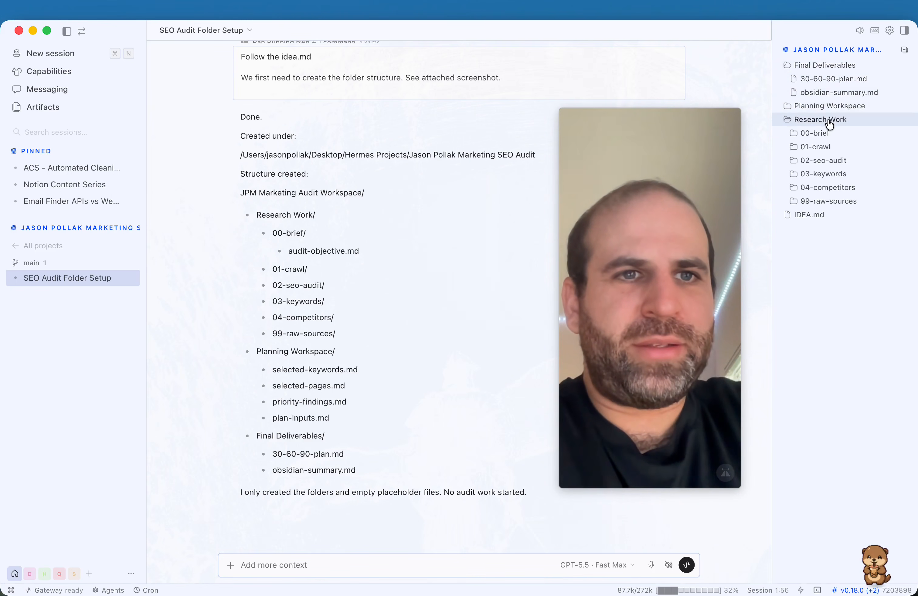
click(822, 106)
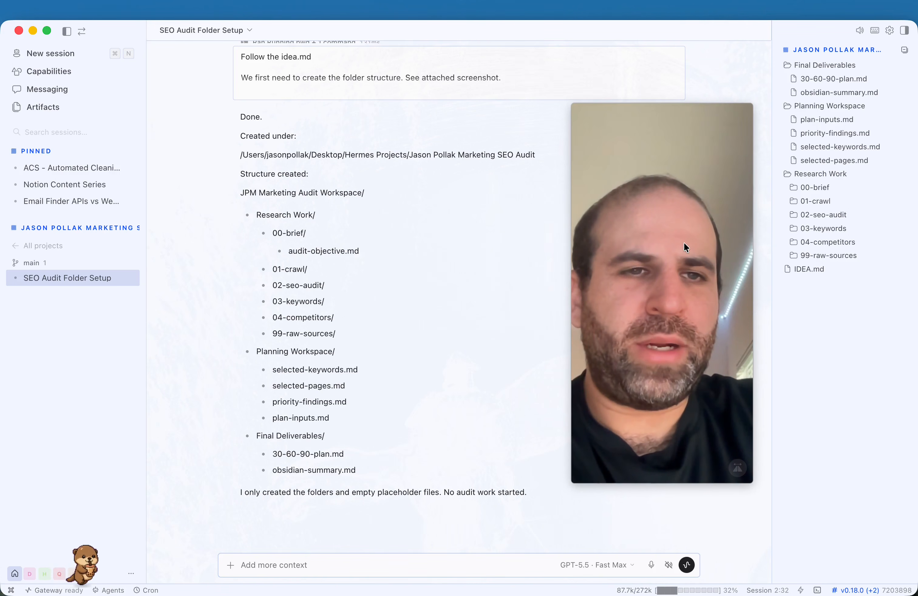
drag(685, 252, 816, 245)
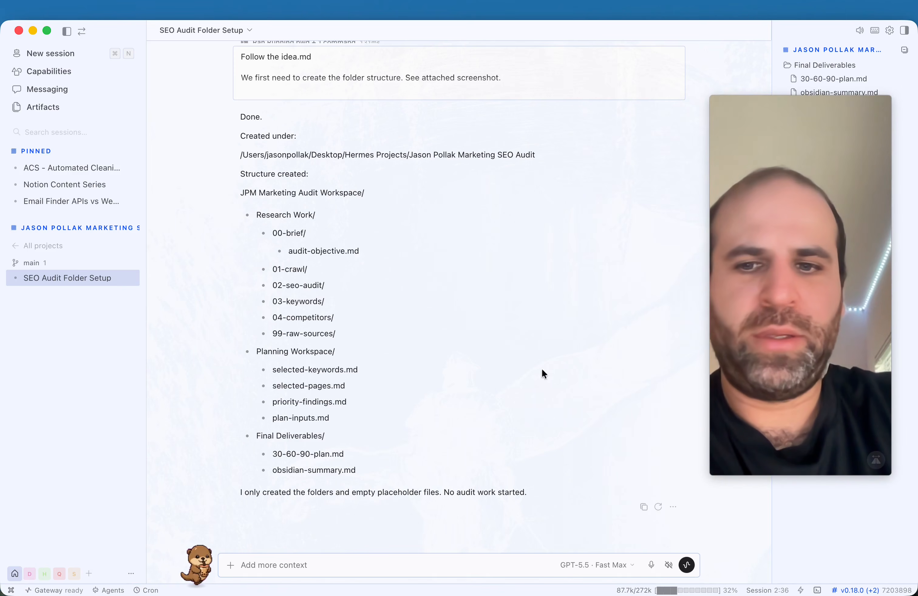
- Send the prompt "Ok let's begin the audit now using our SEO Skill to crawl" followed by the marketing company's website domain
click(386, 561)
text(Ok)
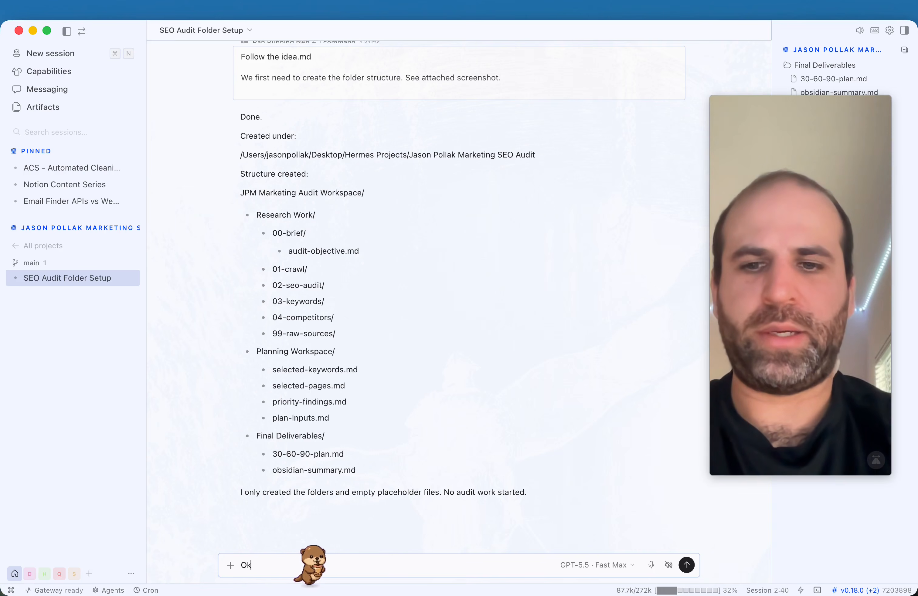
text( let's begin the au)
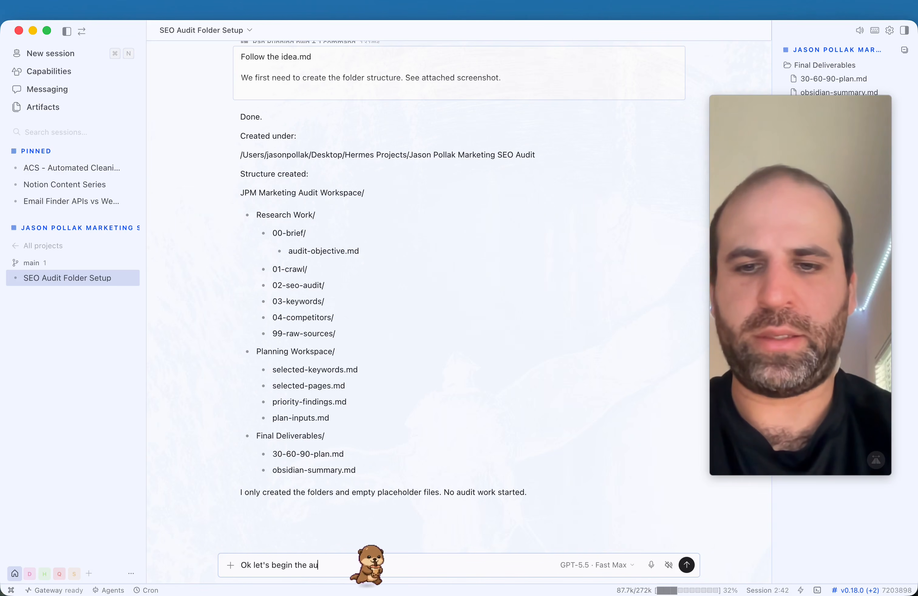
text(dit now using our SEO Skill to crawl JasonPollakMarketing.co)
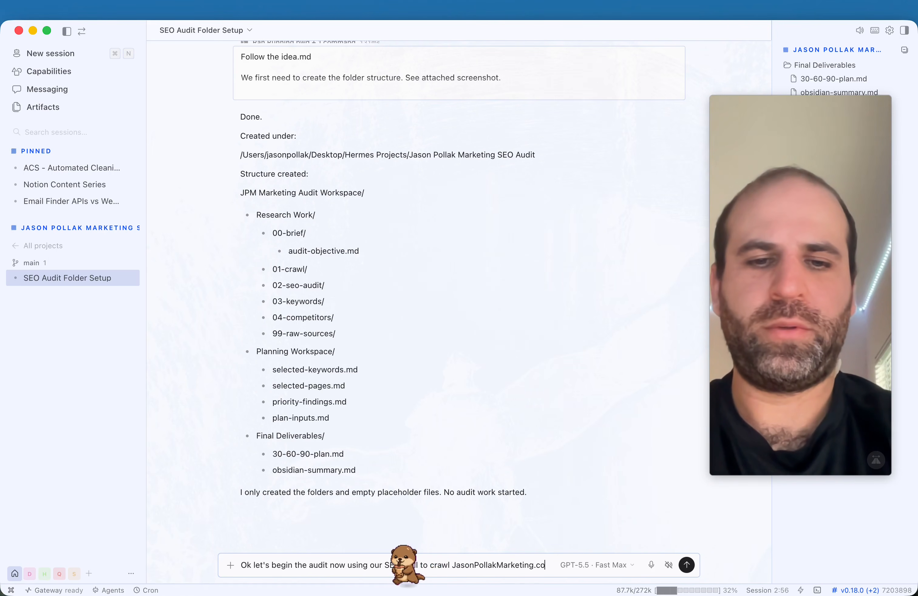
text(m)
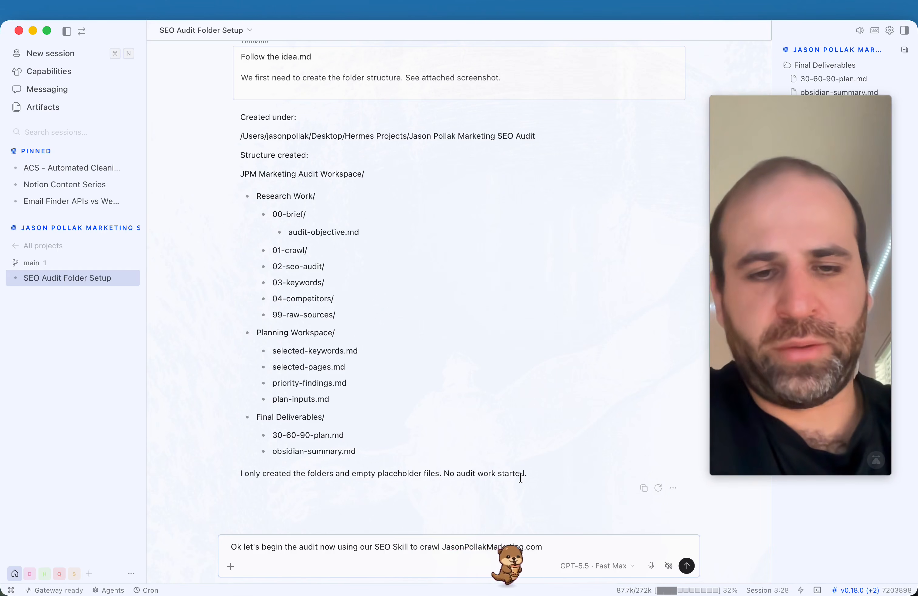
key(Return)
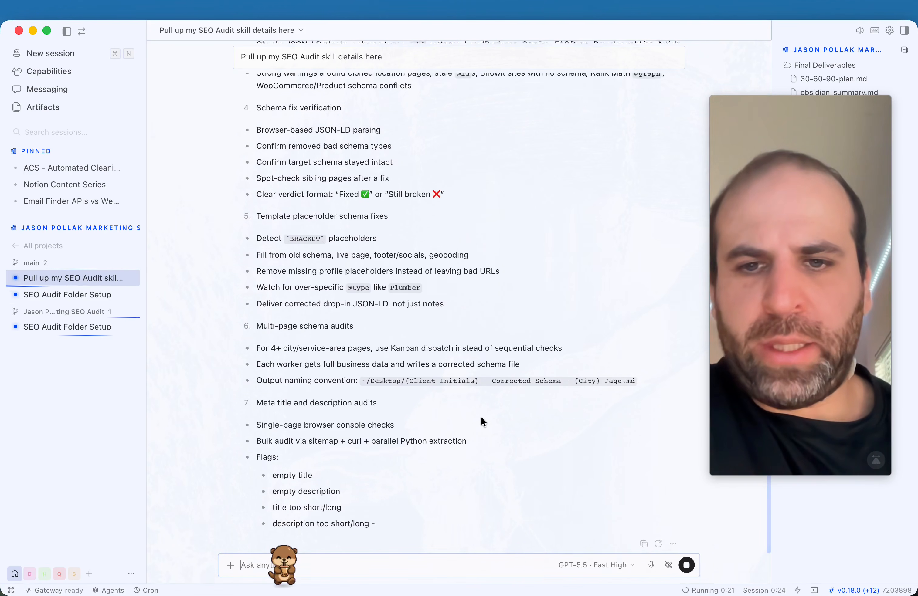
- Review the SEO Audit skill details from the beginning, covering its purpose, core triggers and pre-check section
scroll(480, 415, up, 10)
scroll(480, 420, up, 5)
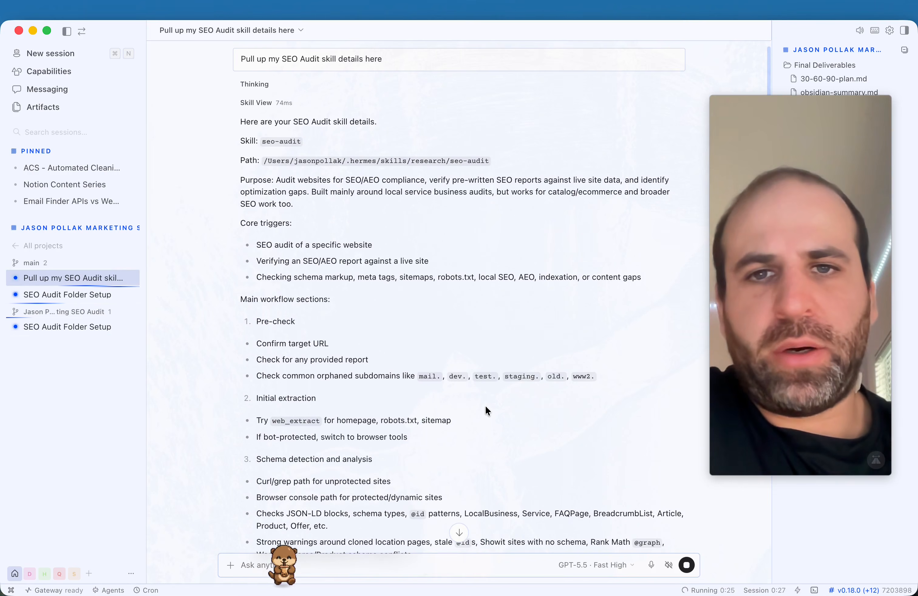
scroll(486, 406, up, 1)
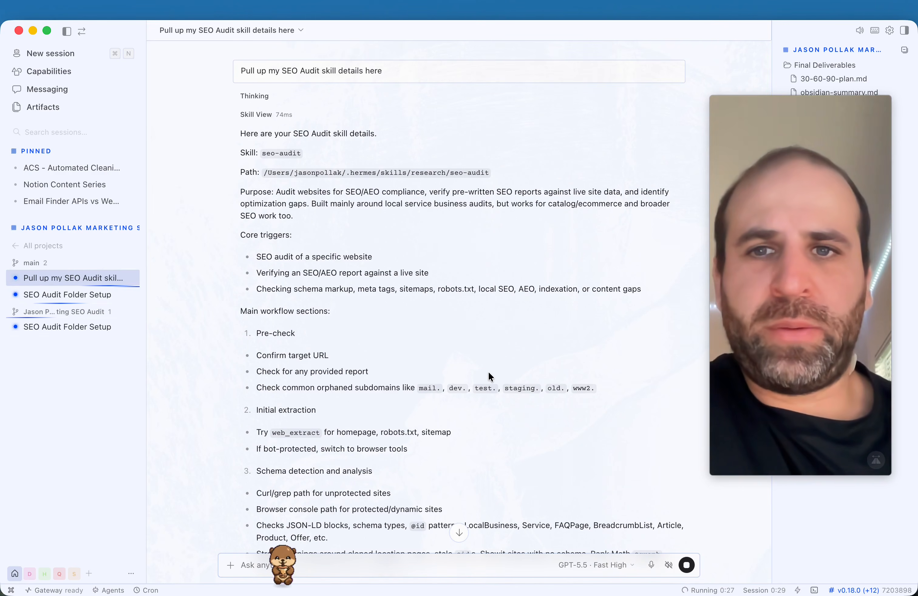
scroll(488, 371, down, 1)
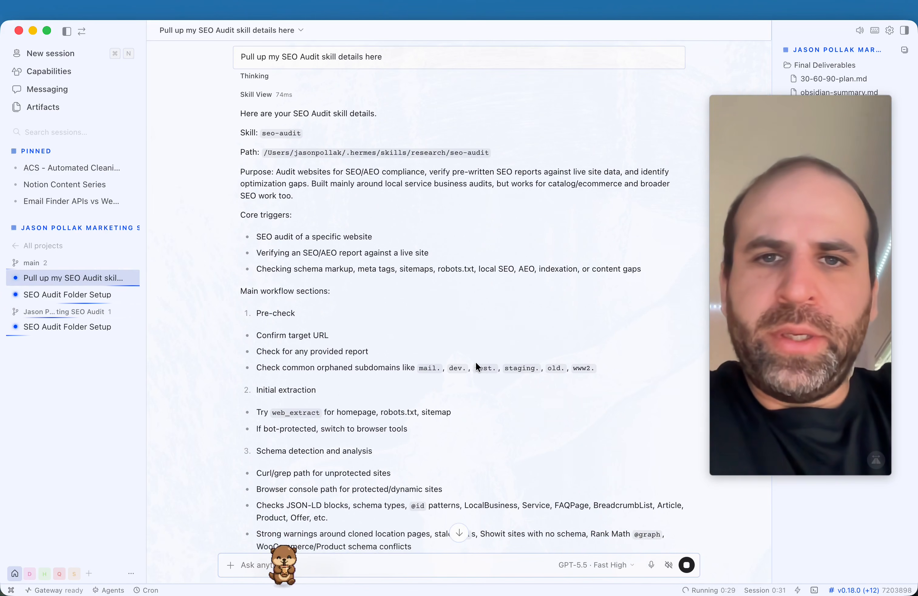
scroll(479, 357, down, 1)
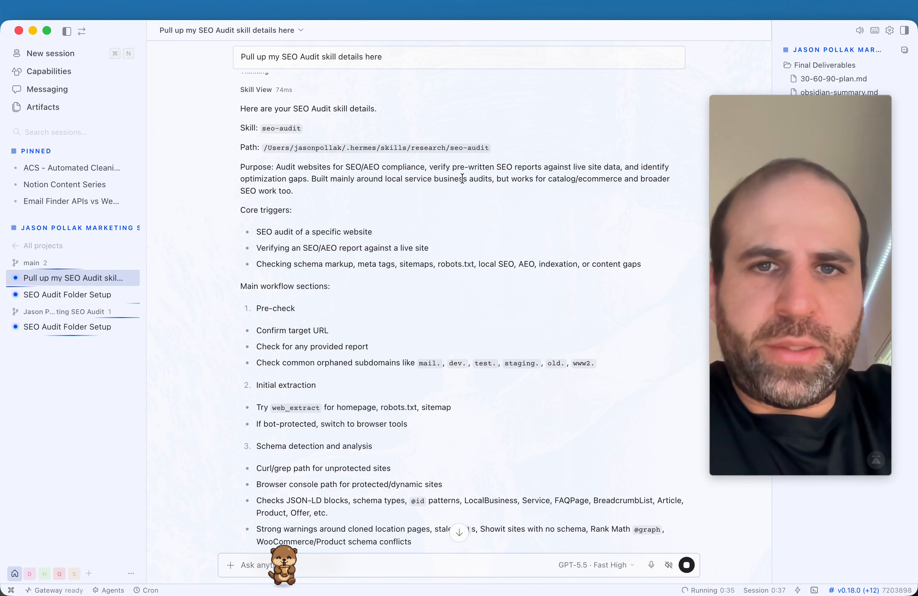
scroll(464, 178, down, 2)
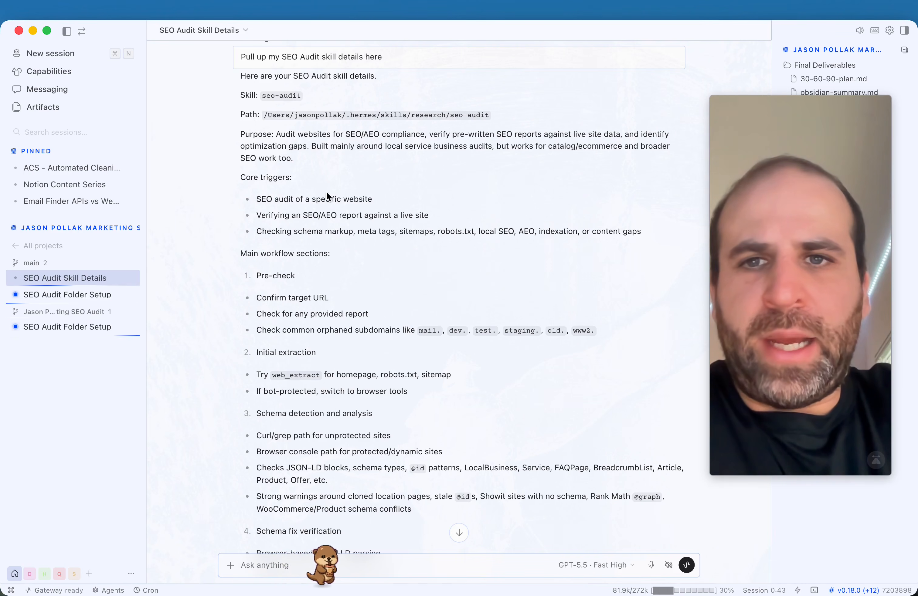
scroll(325, 190, down, 3)
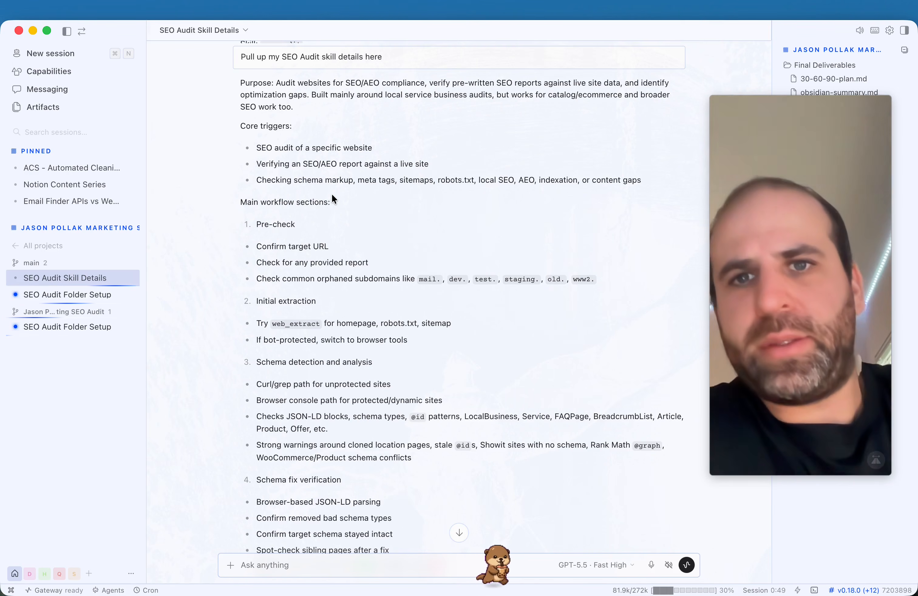
scroll(345, 200, down, 2)
scroll(343, 202, down, 3)
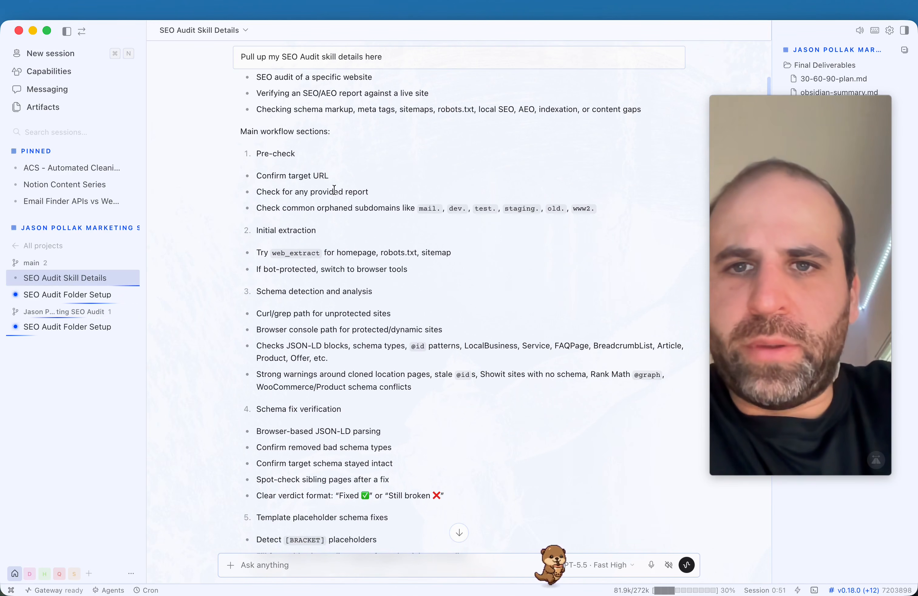
- Read the skill's workflow sections from initial extraction and schema analysis through the meta title and description audits
scroll(353, 223, down, 2)
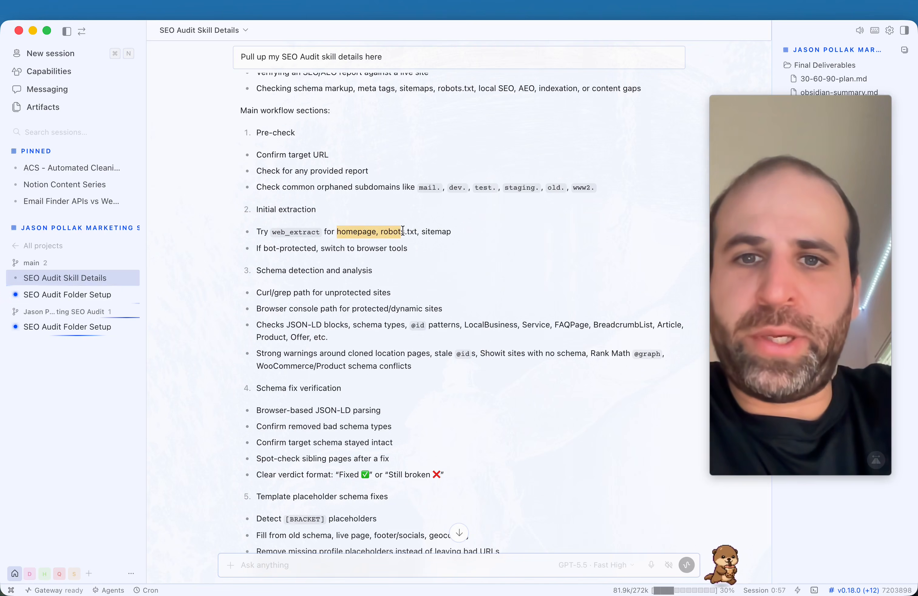
scroll(418, 257, down, 2)
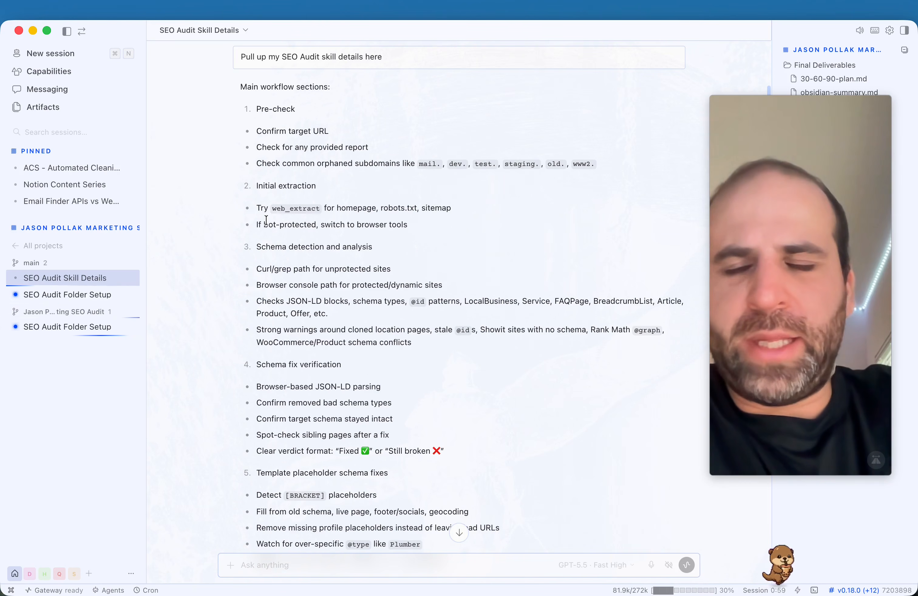
scroll(293, 243, down, 1)
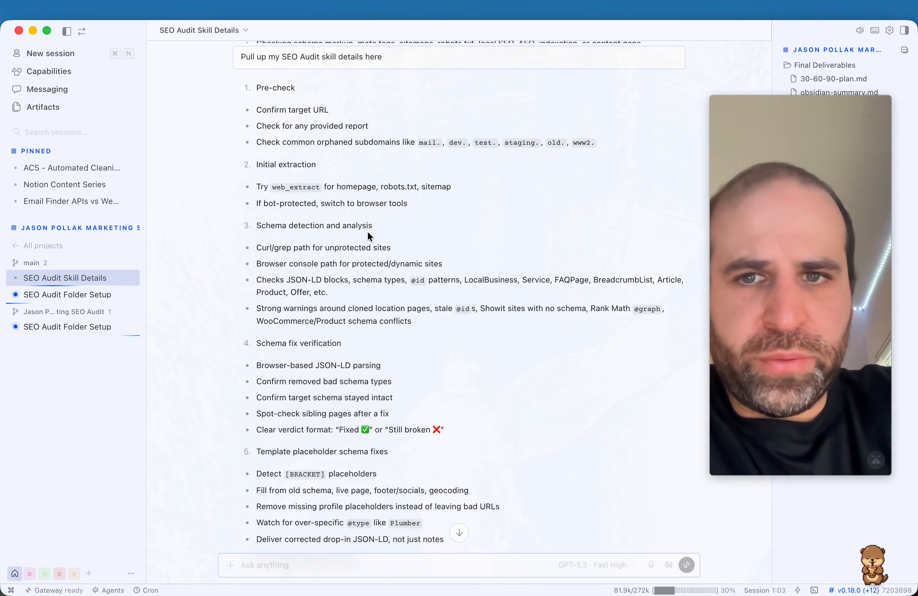
scroll(329, 225, down, 2)
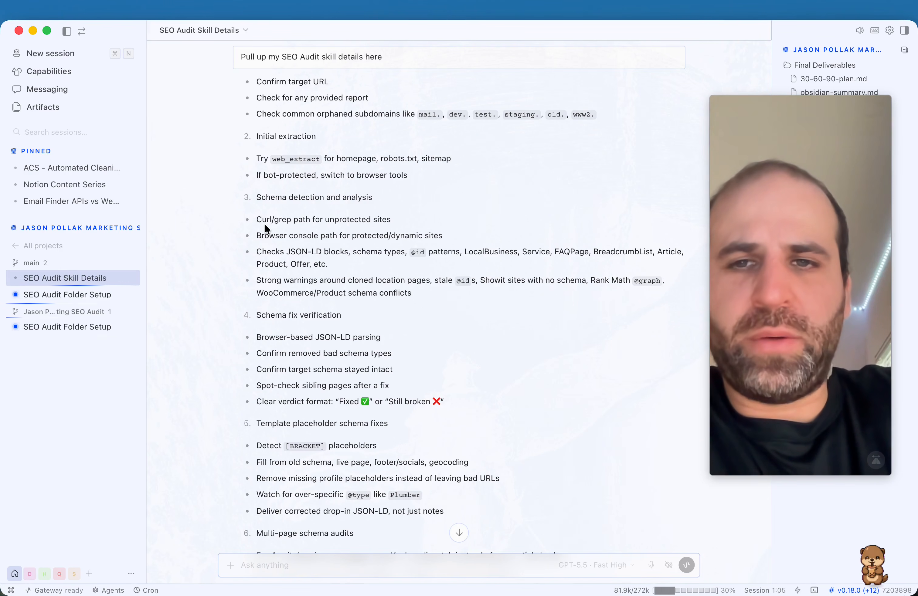
scroll(331, 276, down, 2)
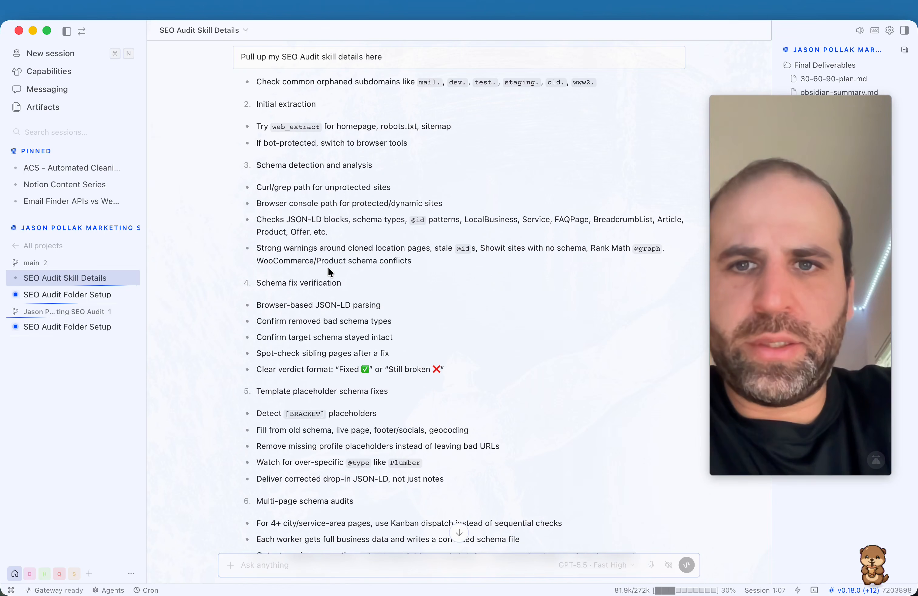
scroll(305, 185, down, 2)
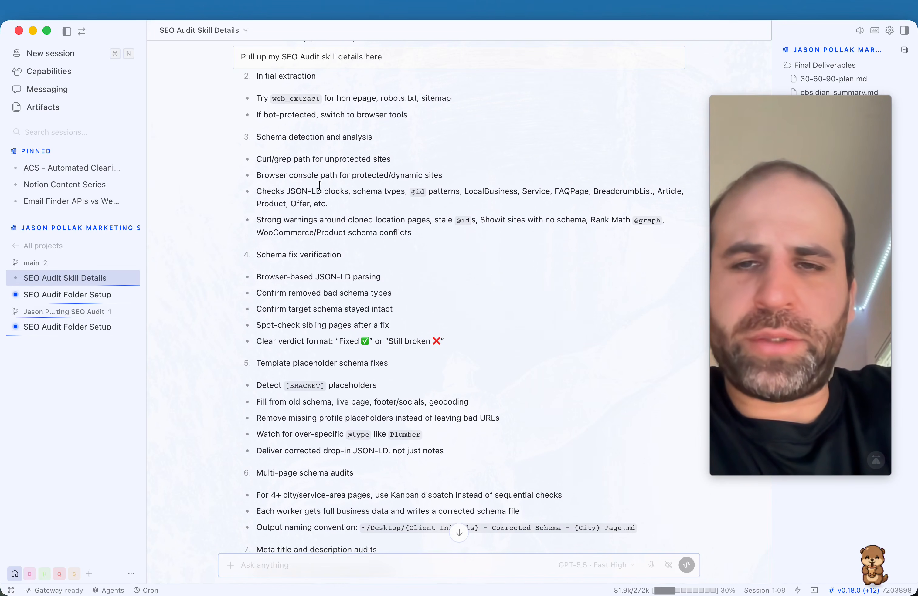
scroll(317, 205, down, 2)
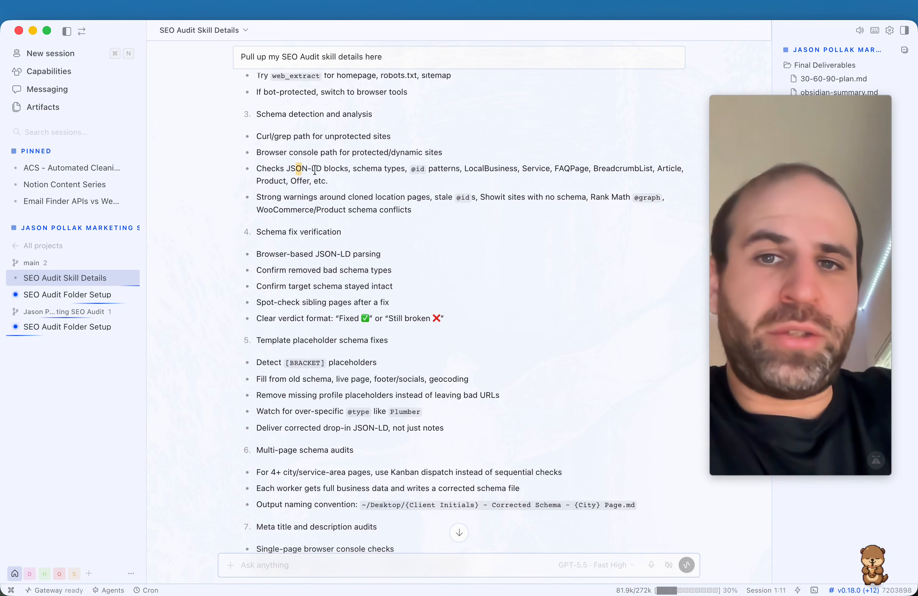
scroll(386, 250, down, 3)
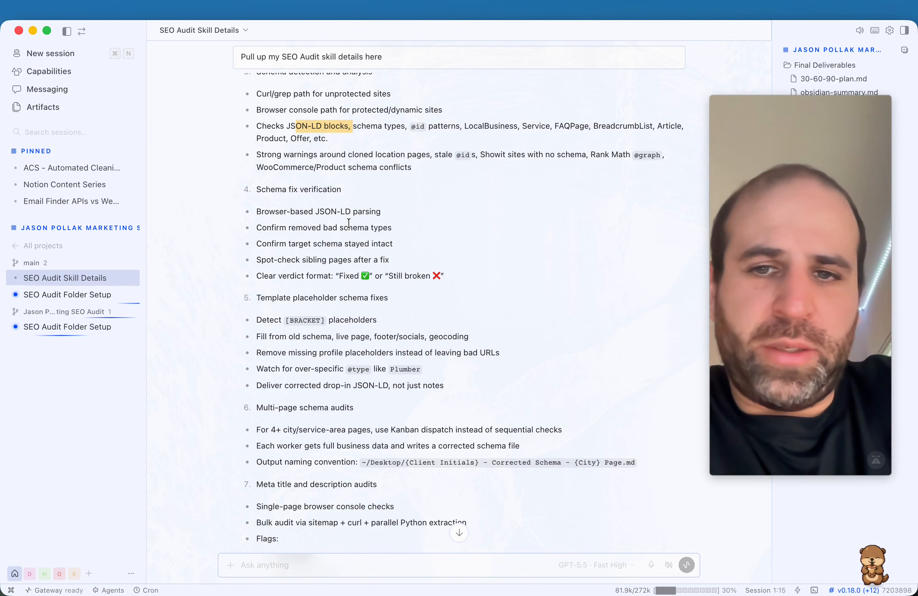
scroll(350, 225, down, 5)
scroll(349, 221, down, 1)
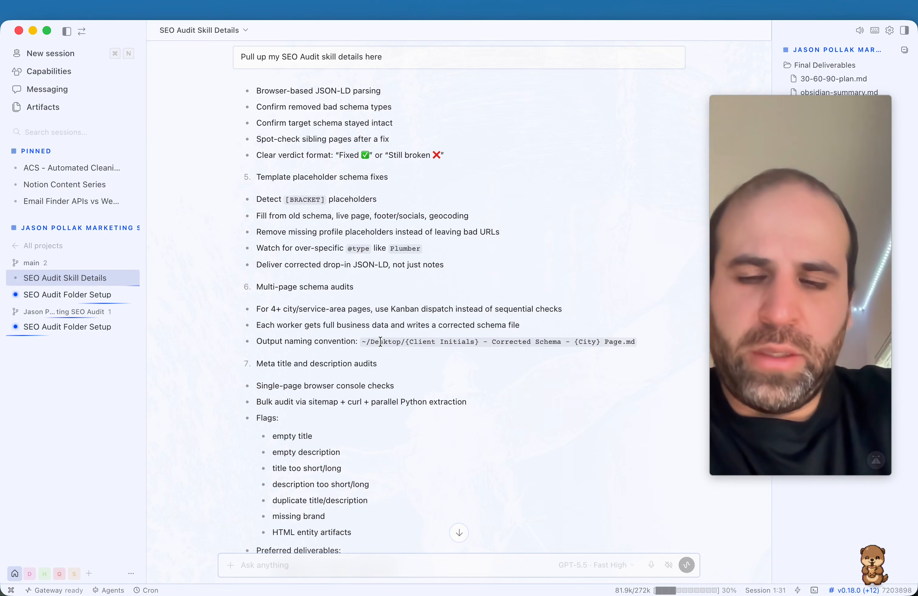
scroll(447, 355, down, 1)
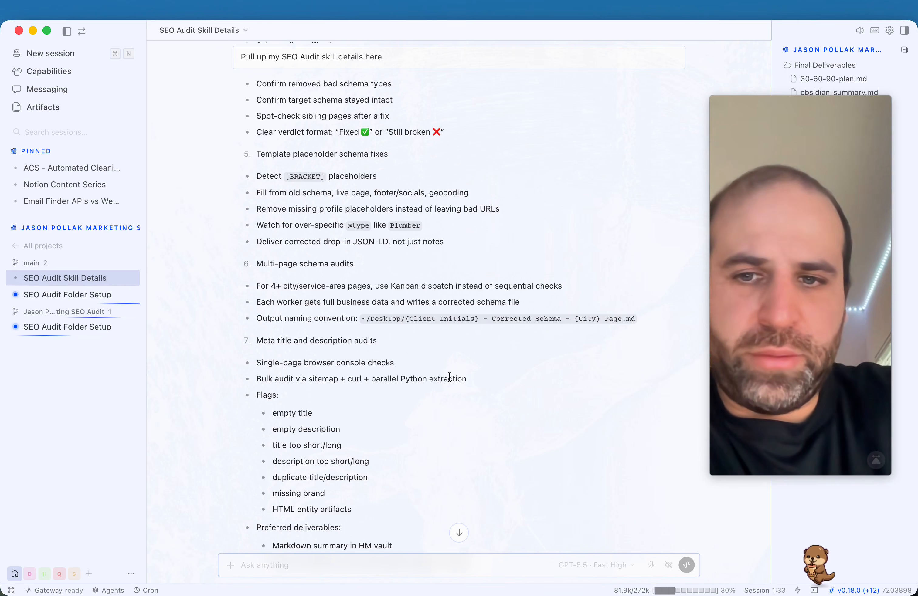
- Examine the skill's GSC merge buckets, sitemap and indexation checks, local SEO, and keyword research sections
scroll(453, 340, down, 5)
scroll(447, 337, down, 6)
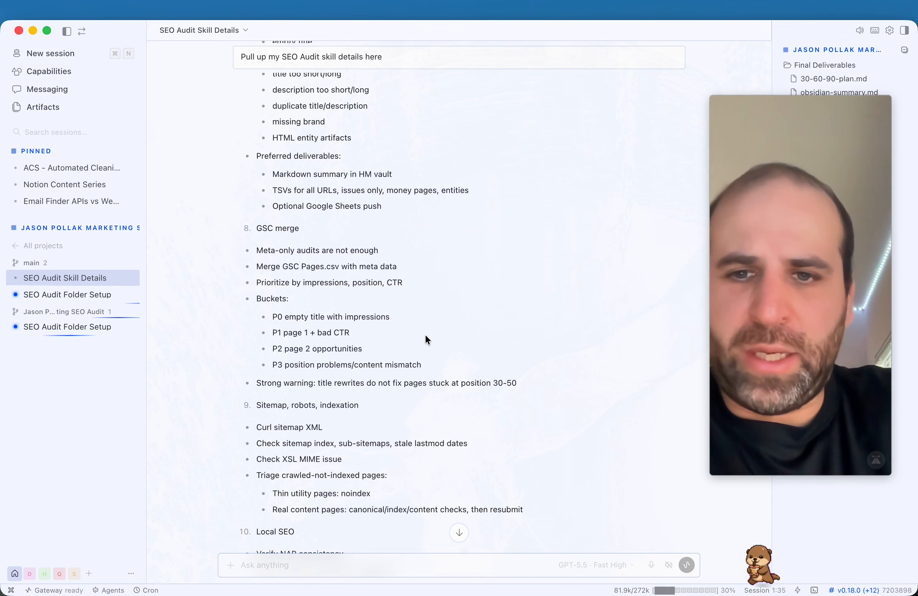
scroll(427, 336, down, 2)
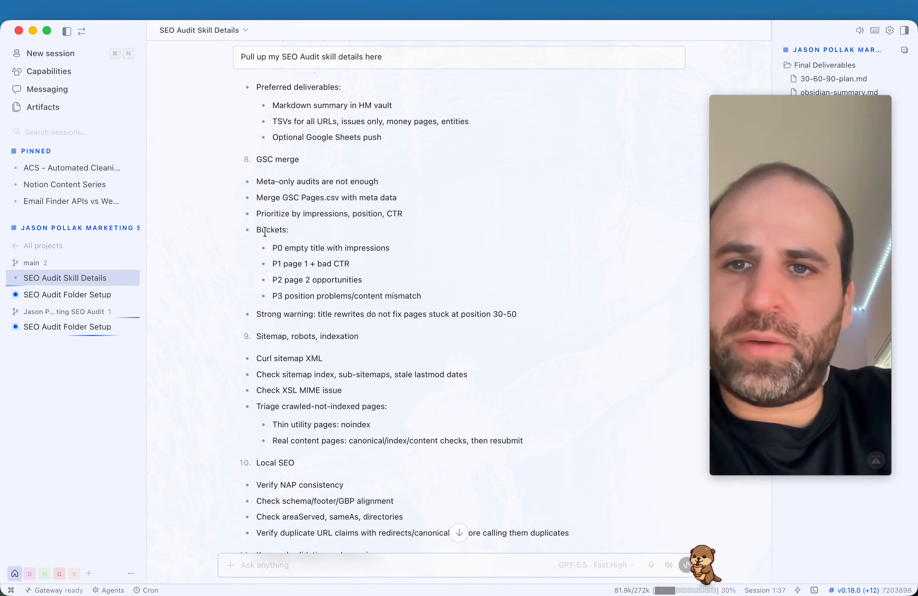
drag(263, 246, 348, 303)
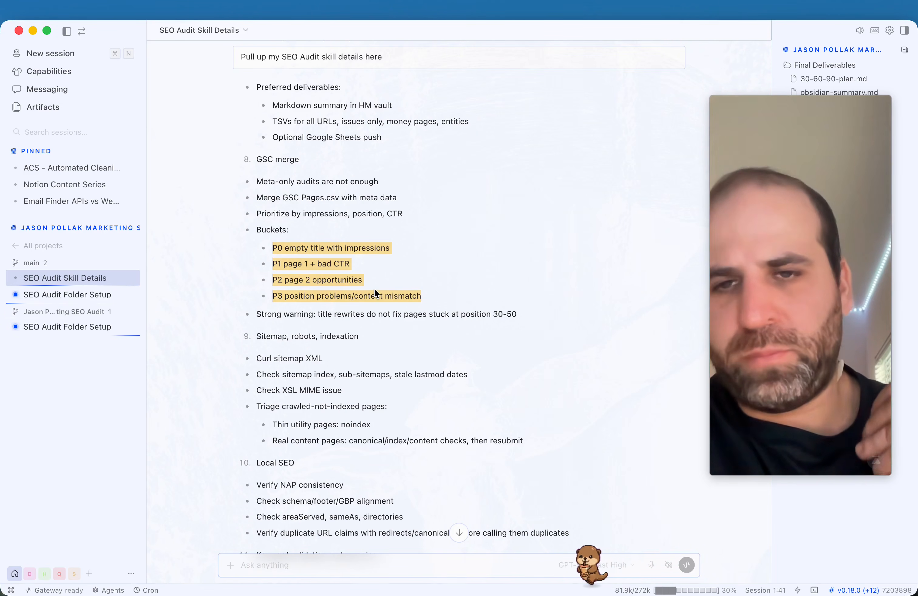
click(303, 244)
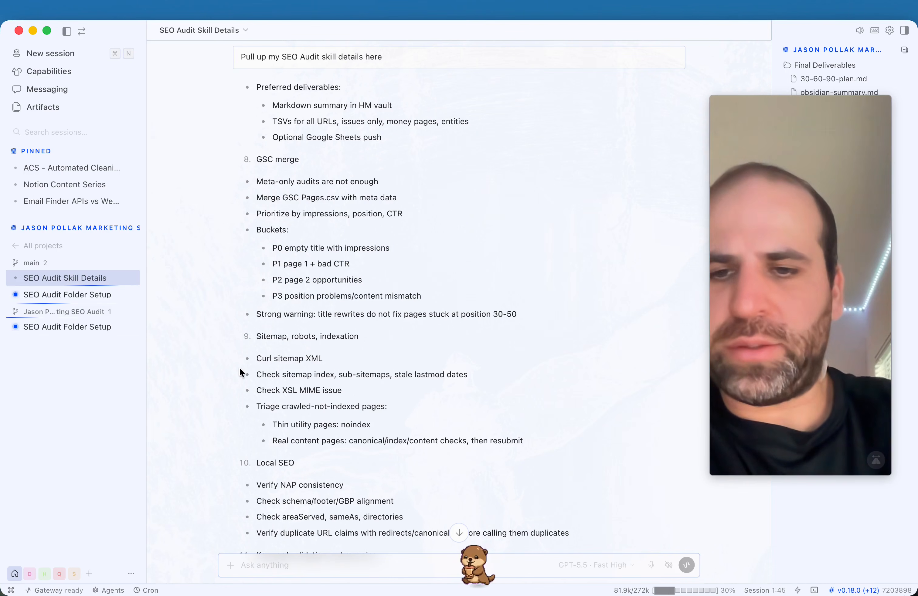
scroll(317, 384, down, 3)
scroll(316, 383, down, 2)
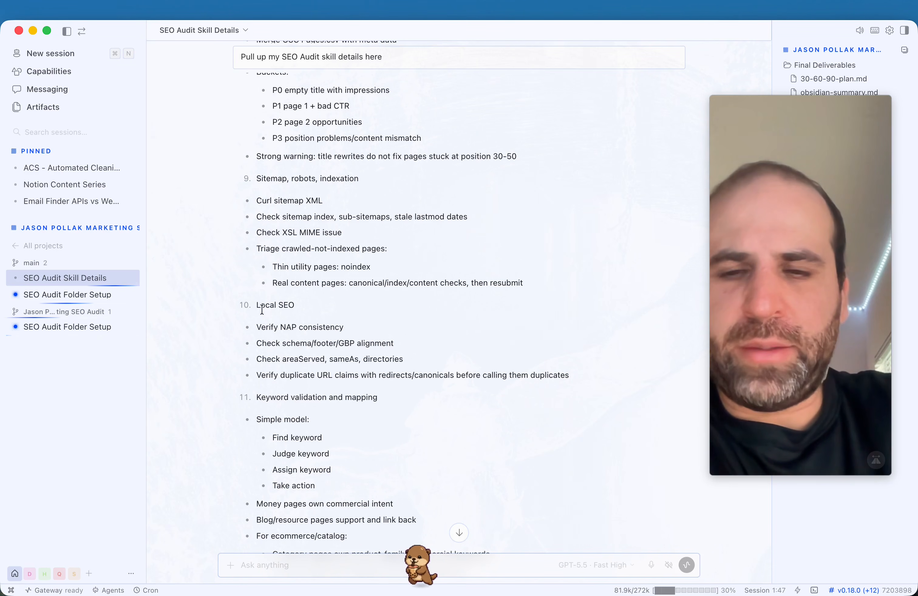
scroll(259, 309, down, 10)
scroll(292, 335, down, 1)
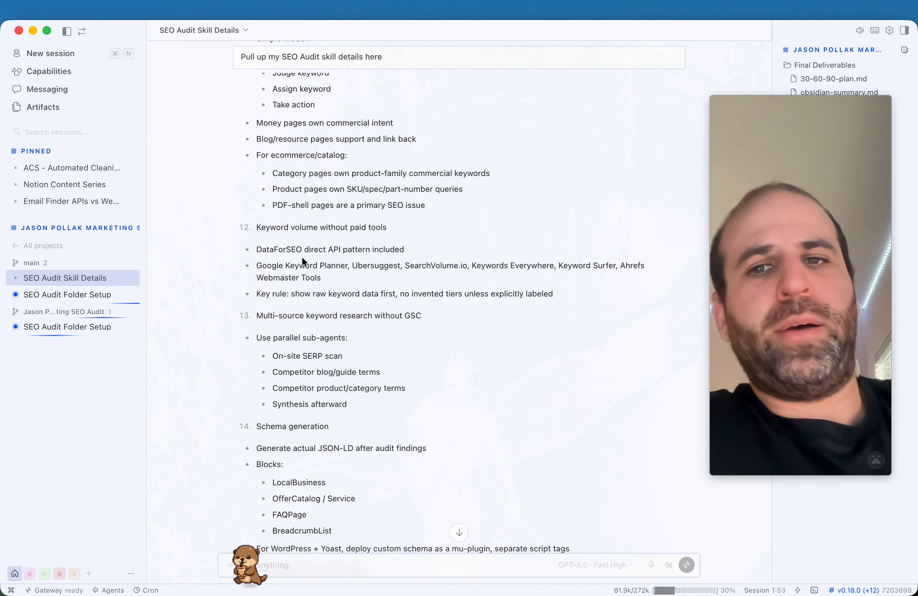
scroll(336, 254, down, 1)
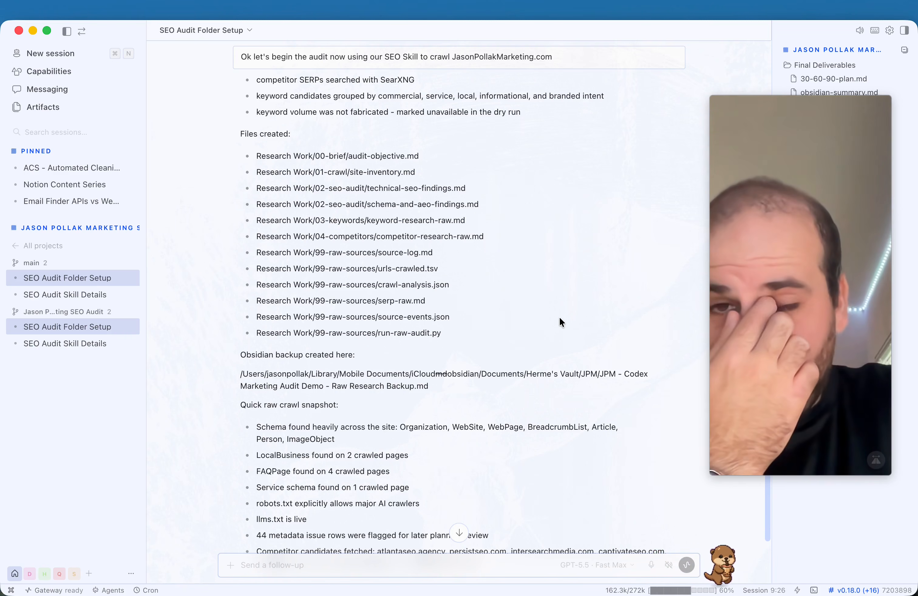
- Review the raw audit report in the SEO Audit Folder Setup session, checking what ran and which files were created
scroll(542, 328, up, 5)
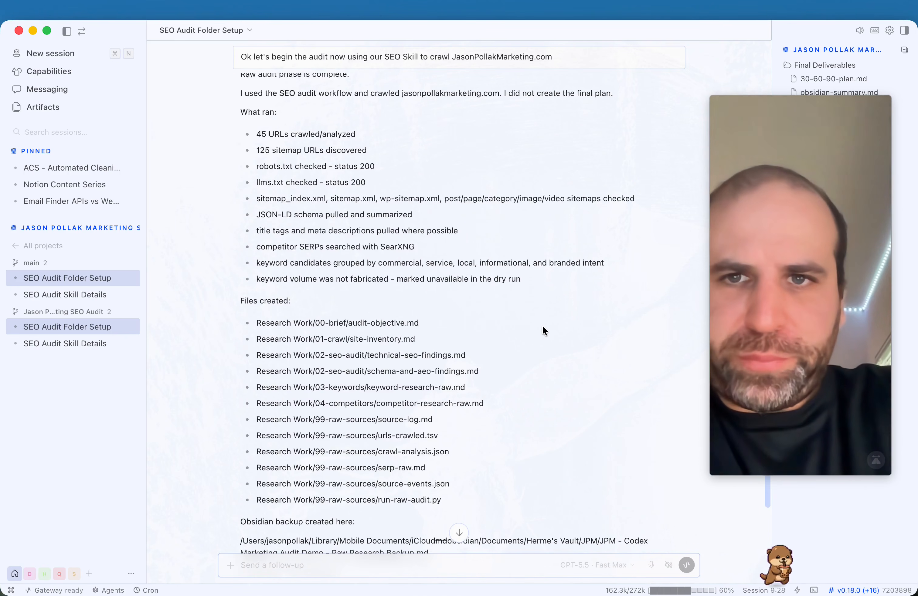
scroll(542, 327, up, 3)
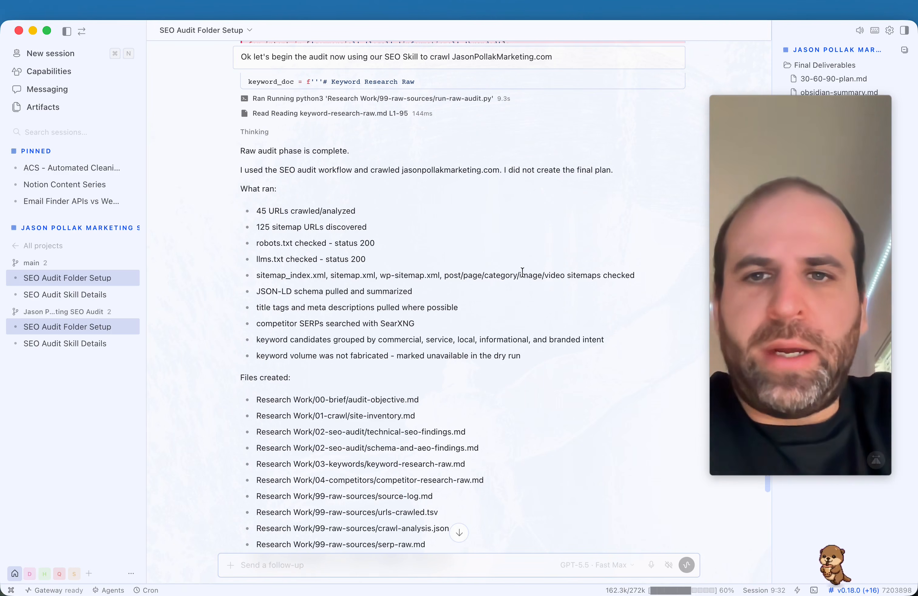
scroll(281, 225, down, 1)
scroll(281, 192, down, 1)
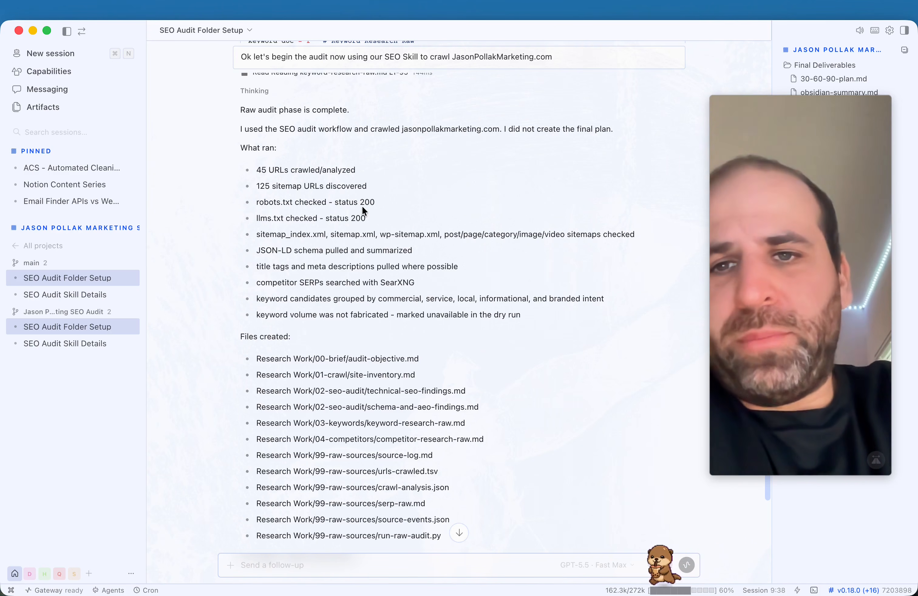
- Go through the audit report's list of completed checks and the Research Work files it lists, from audit-objective.md to run-raw-audit.py
scroll(317, 202, down, 2)
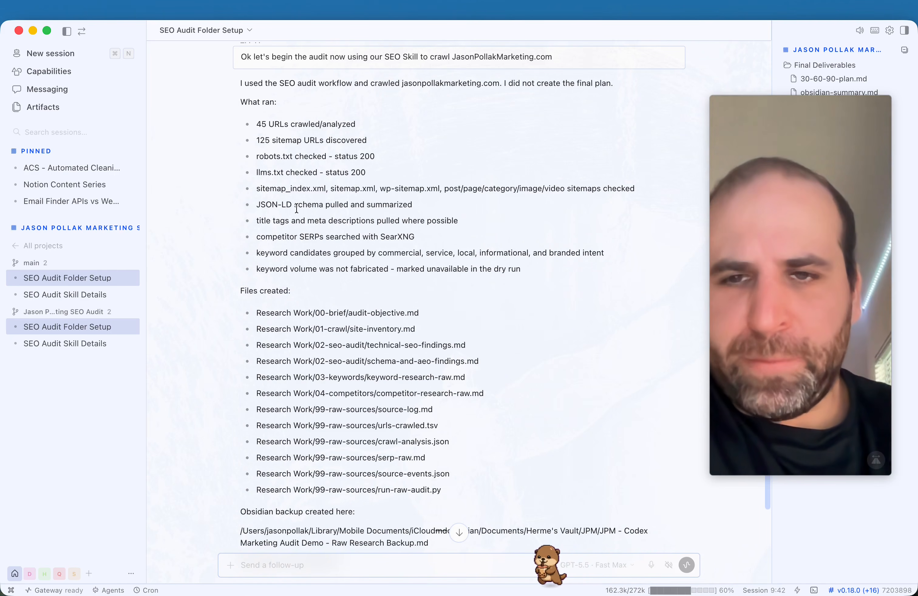
scroll(338, 249, down, 3)
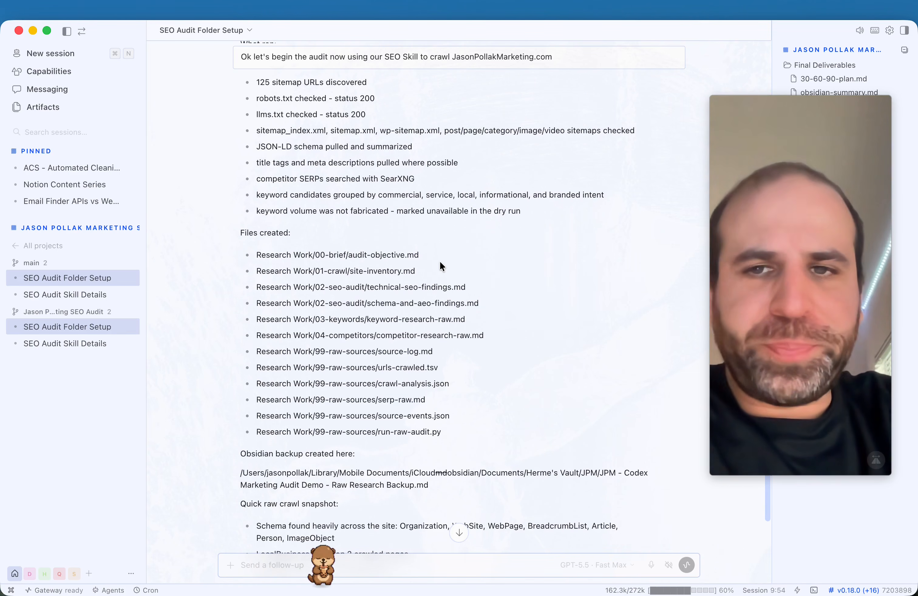
scroll(388, 212, down, 2)
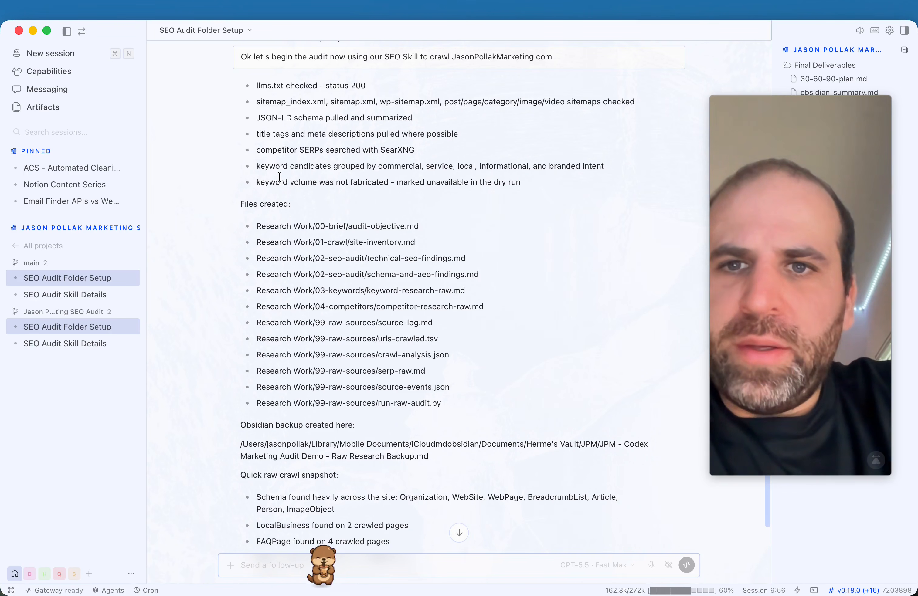
scroll(331, 217, down, 2)
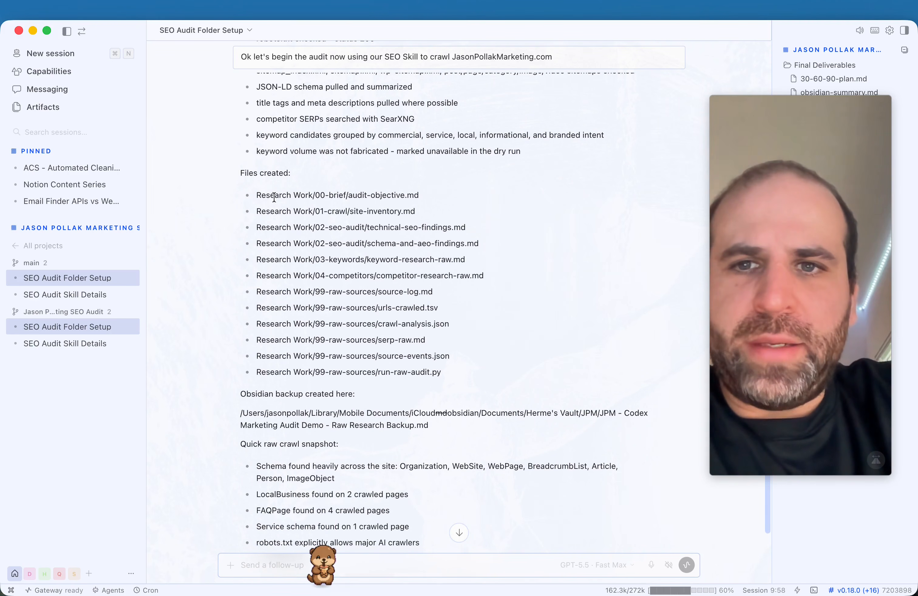
drag(255, 195, 424, 373)
click(425, 357)
scroll(425, 357, down, 5)
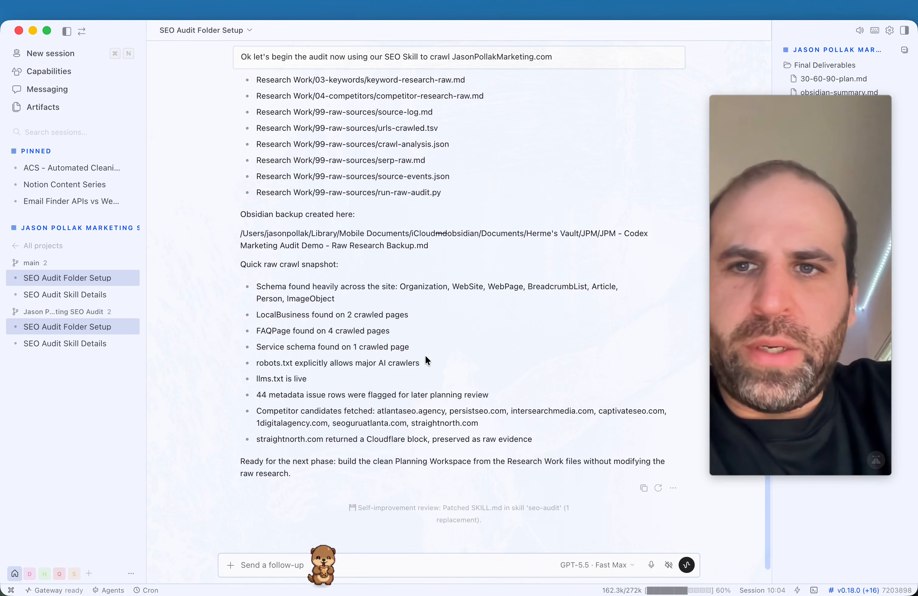
- Examine the Obsidian backup path, the quick raw crawl snapshot and the suggested next phase at the end of the report
scroll(425, 358, up, 1)
drag(264, 270, 404, 278)
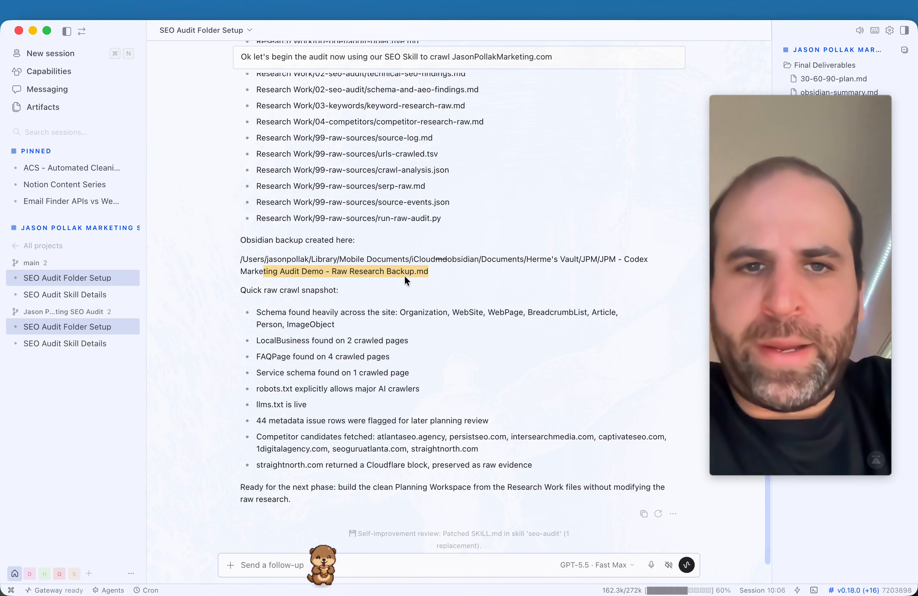
click(417, 263)
scroll(418, 263, down, 1)
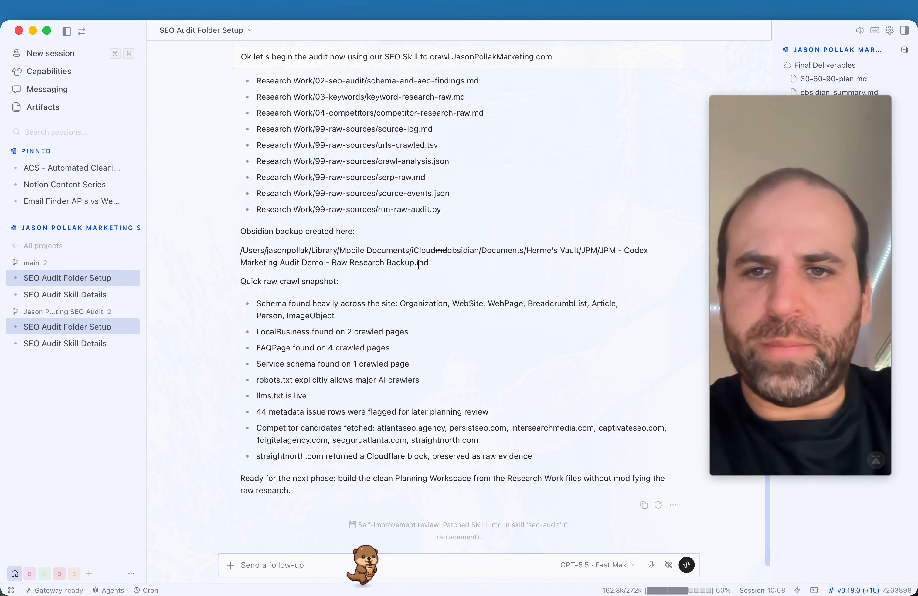
scroll(419, 265, down, 1)
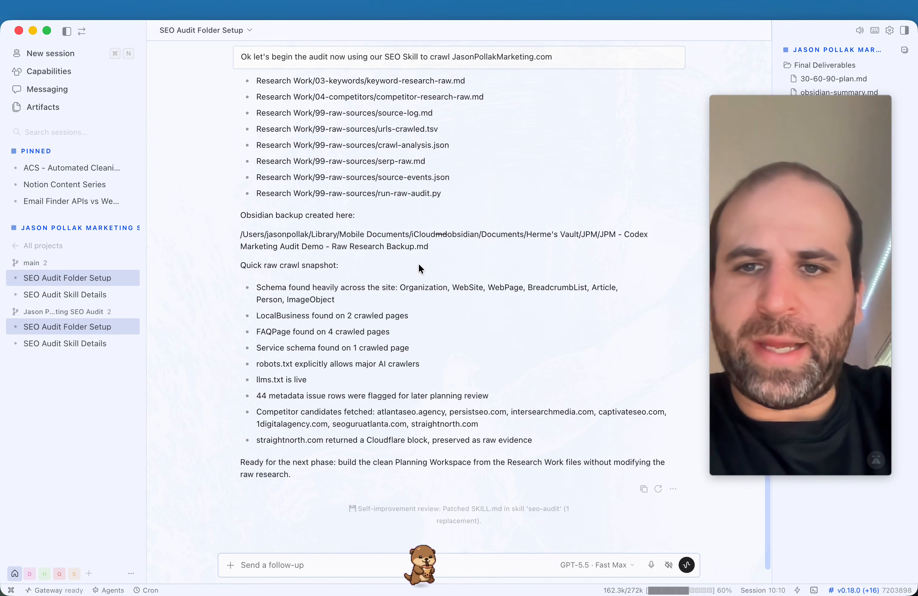
scroll(420, 268, down, 2)
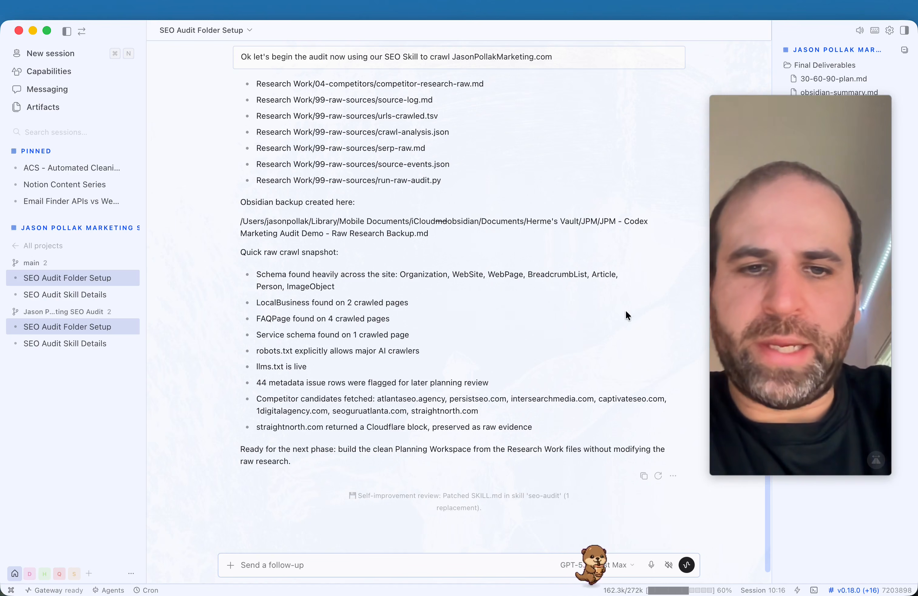
drag(733, 311, 205, 312)
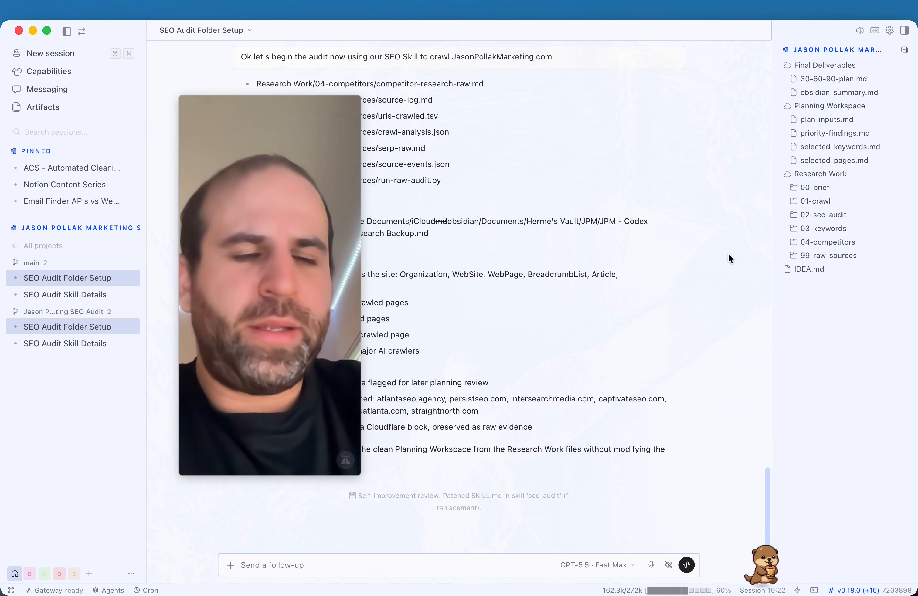
drag(325, 283, 149, 294)
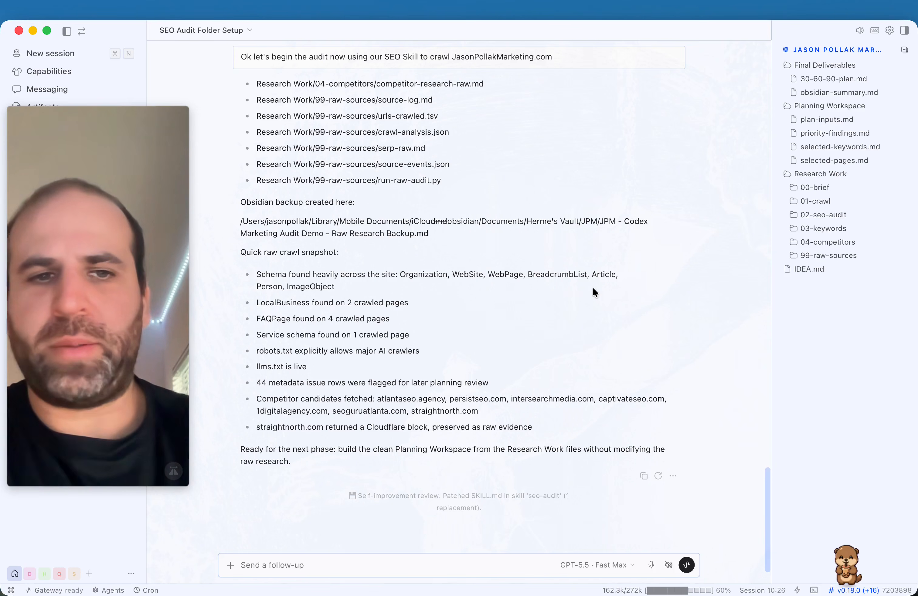
- Start a new session and open site-inventory.md from the 01-crawl folder in a widened preview
click(50, 58)
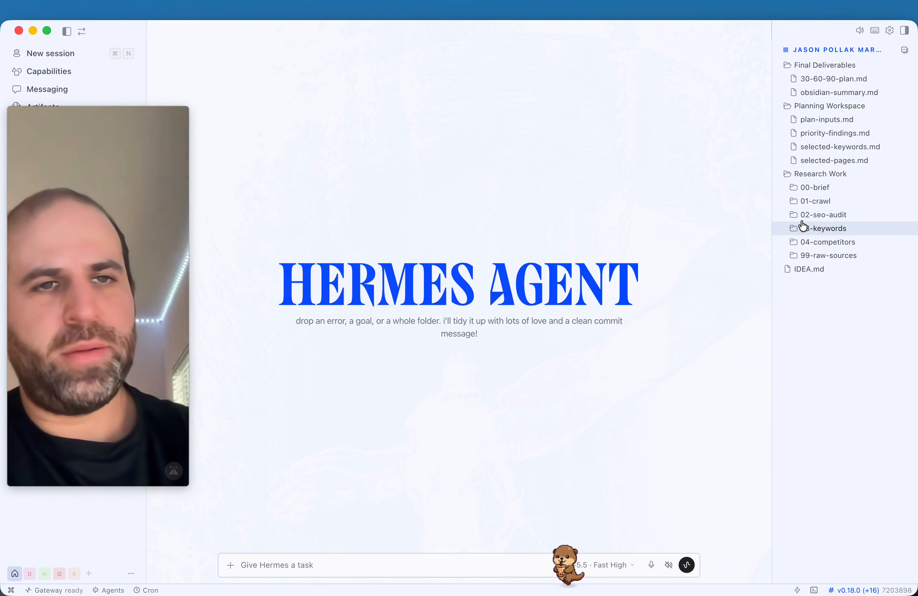
click(827, 204)
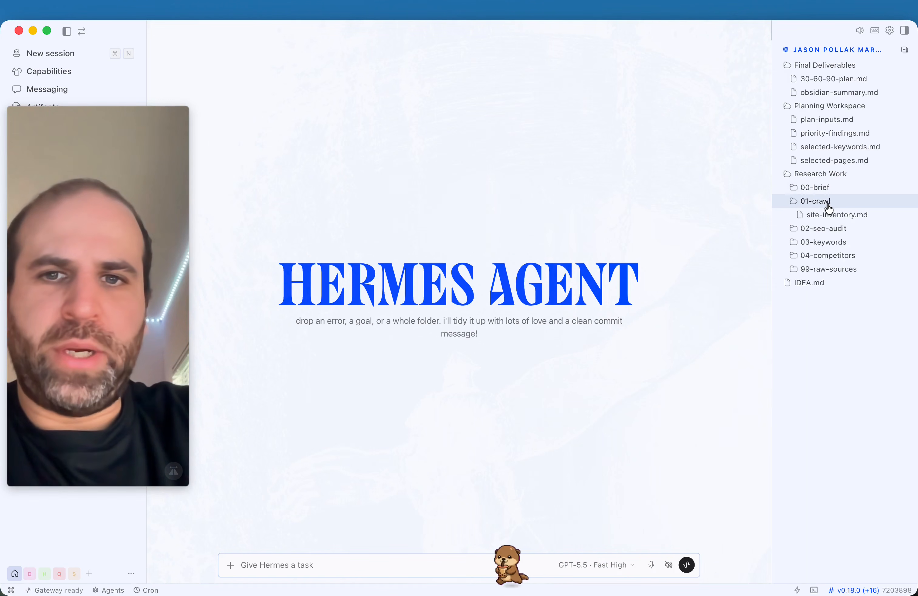
click(838, 219)
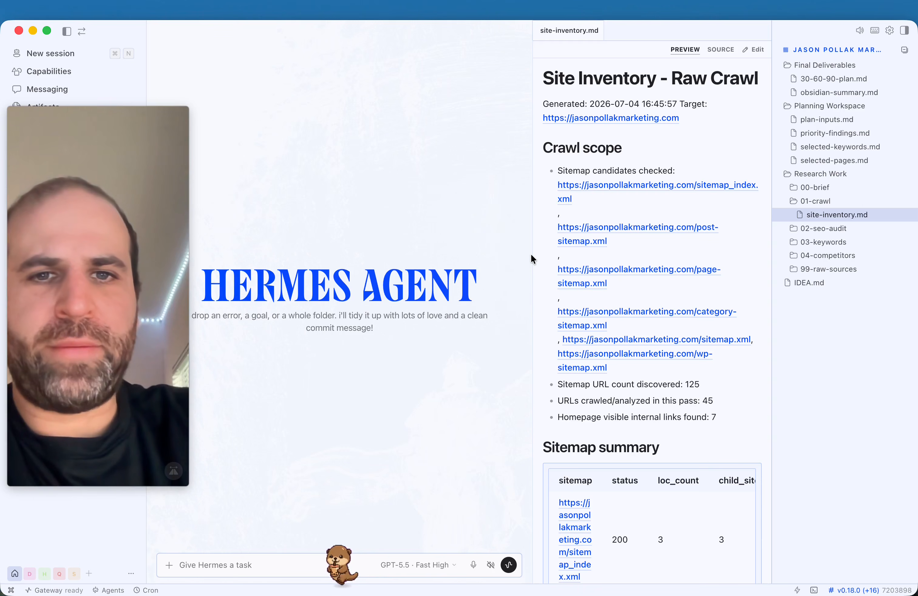
drag(533, 254, 406, 256)
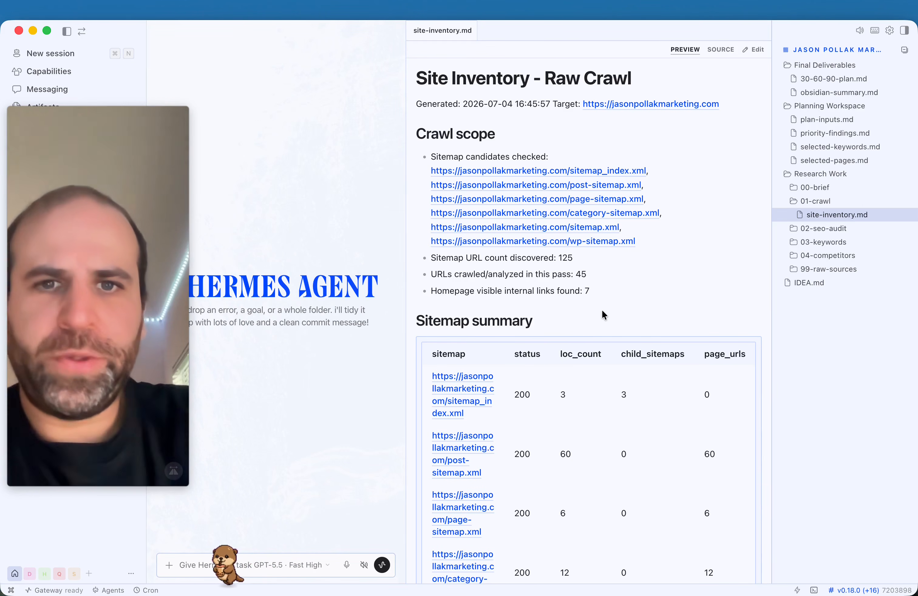
- Review the crawl scope and the sitemap summary table in the site inventory
scroll(601, 311, down, 1)
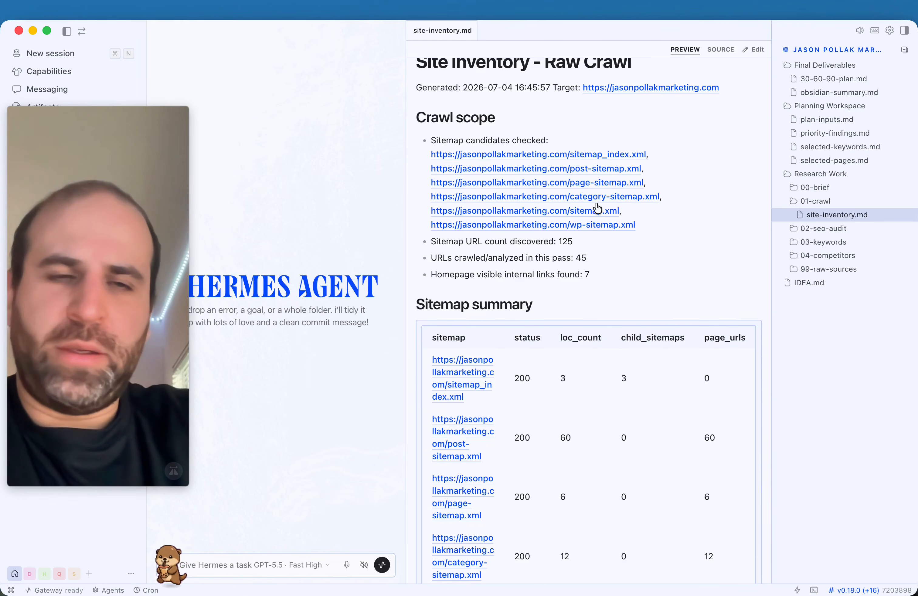
scroll(614, 223, down, 4)
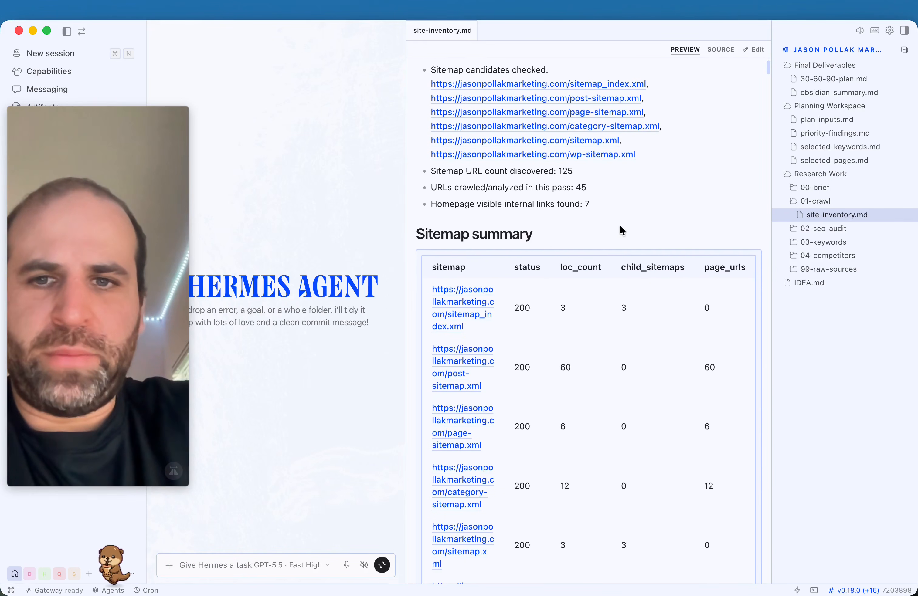
scroll(620, 228, down, 1)
click(222, 565)
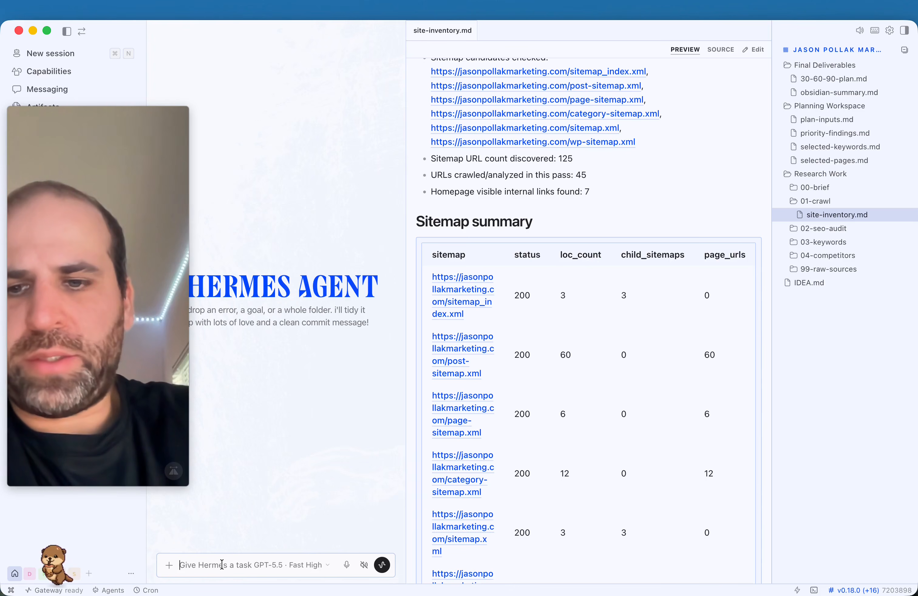
scroll(545, 421, down, 20)
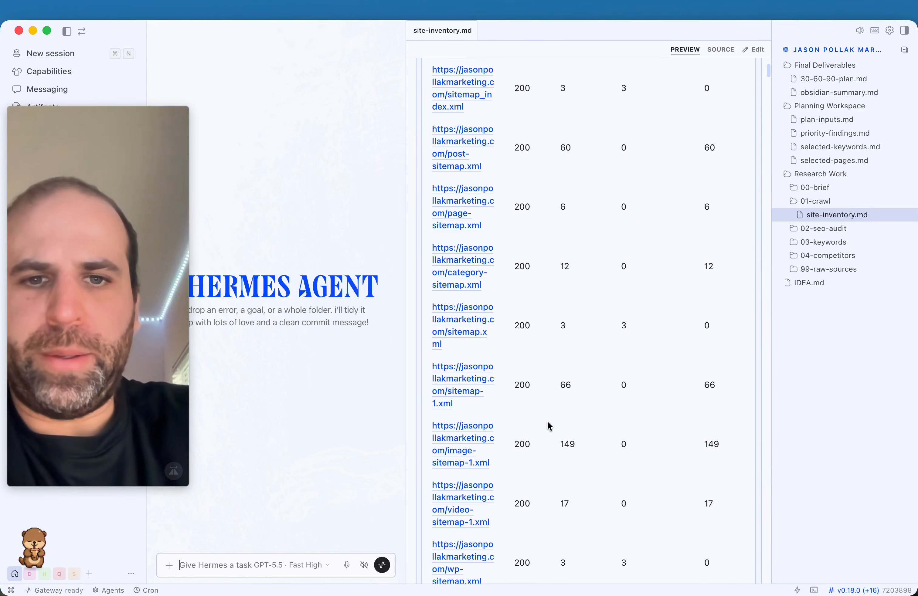
scroll(547, 425, down, 10)
scroll(549, 419, up, 10)
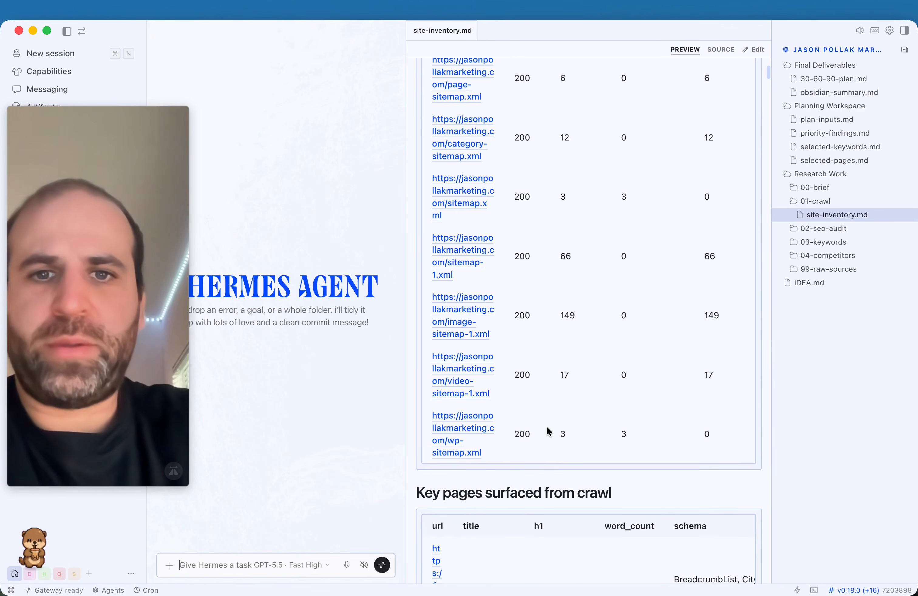
- Examine the site inventory's table of key pages surfaced from the crawl, covering titles, H1s, word counts and schema, widening the preview slightly
scroll(554, 414, down, 20)
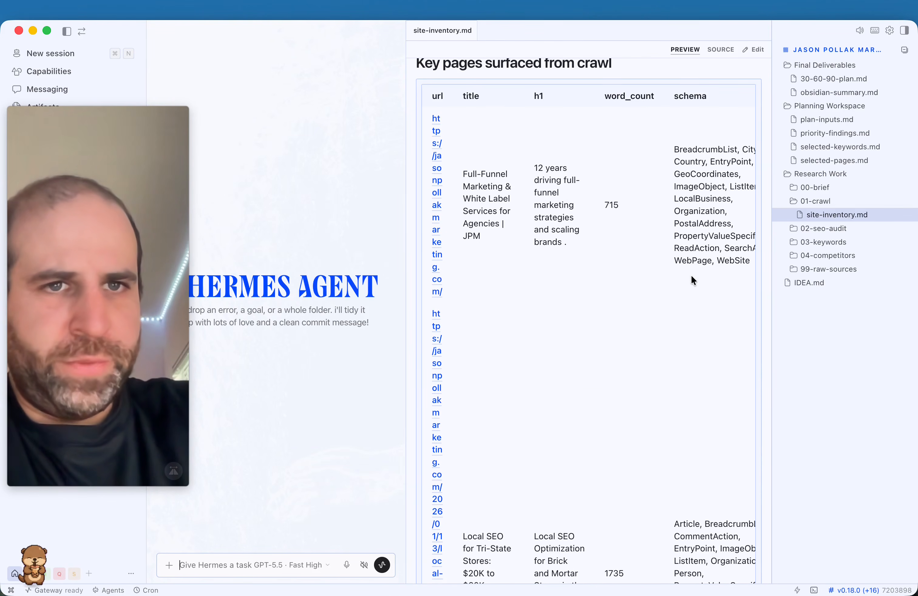
scroll(710, 380, down, 2)
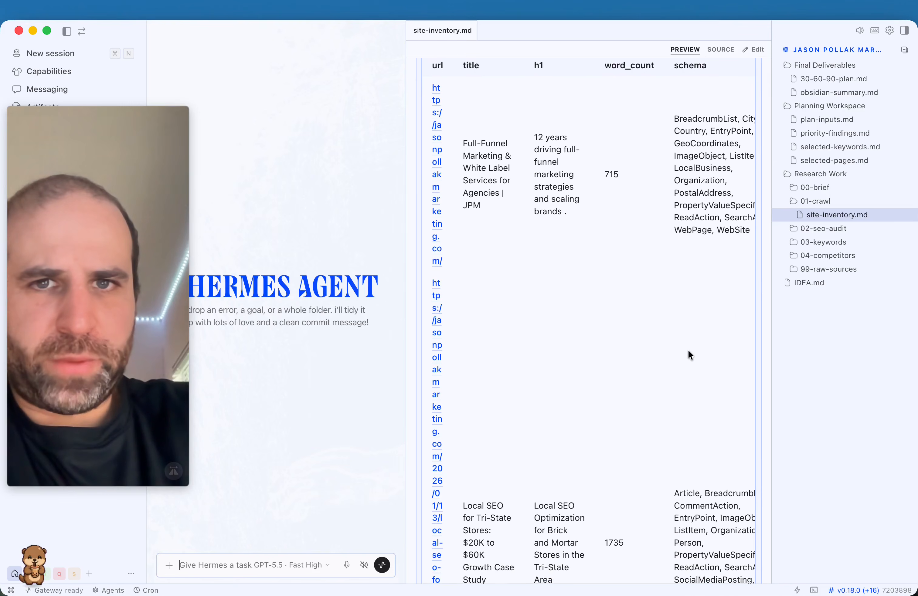
scroll(585, 466, down, 20)
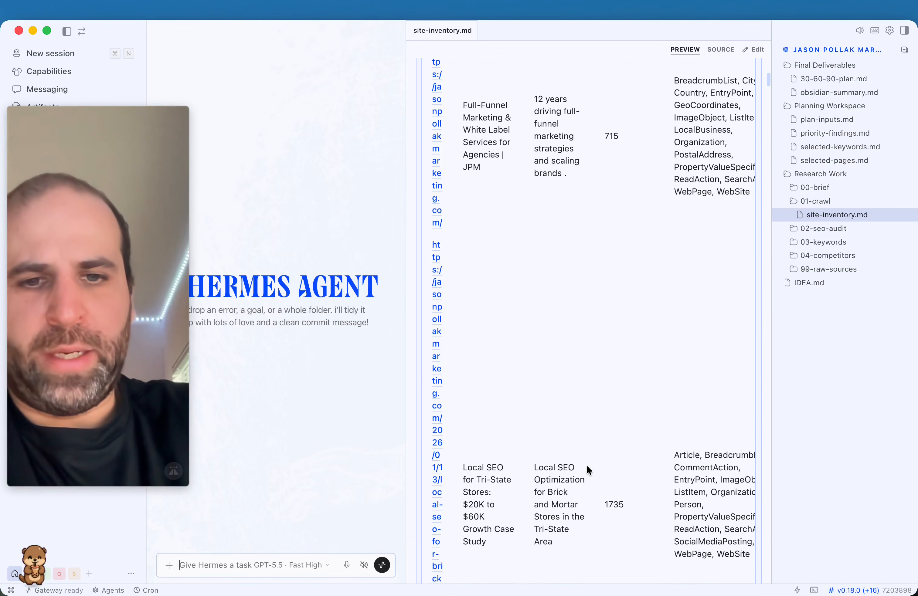
scroll(681, 358, down, 20)
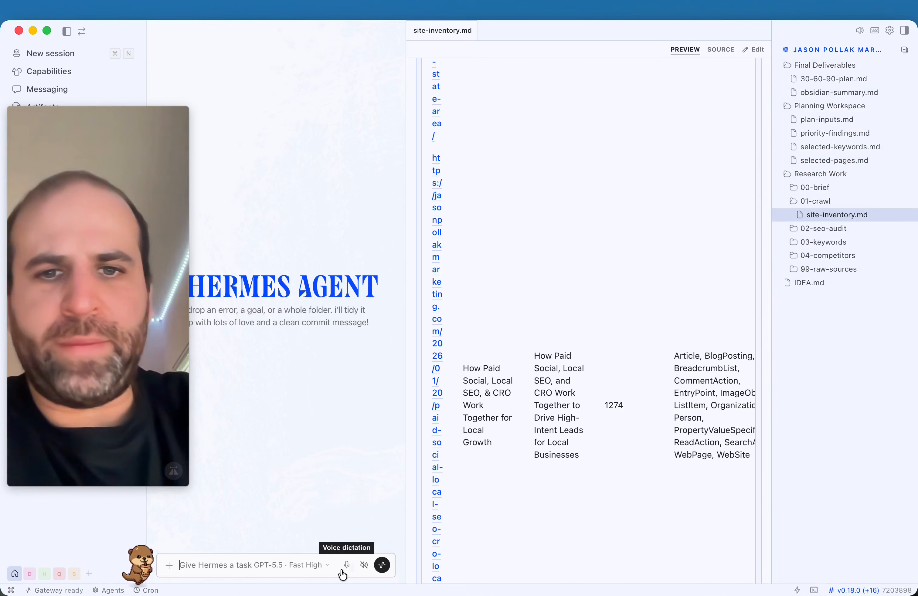
scroll(577, 512, down, 11)
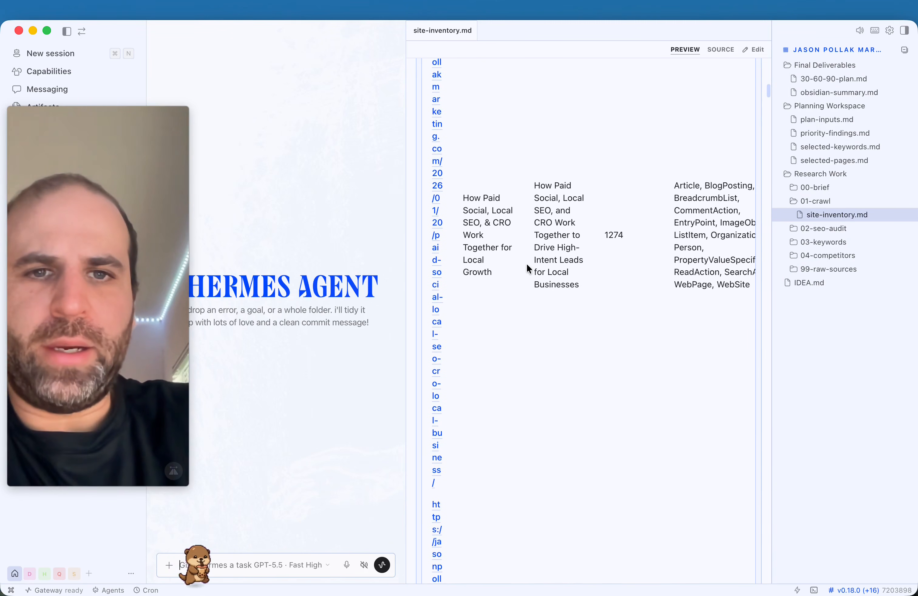
scroll(605, 423, down, 20)
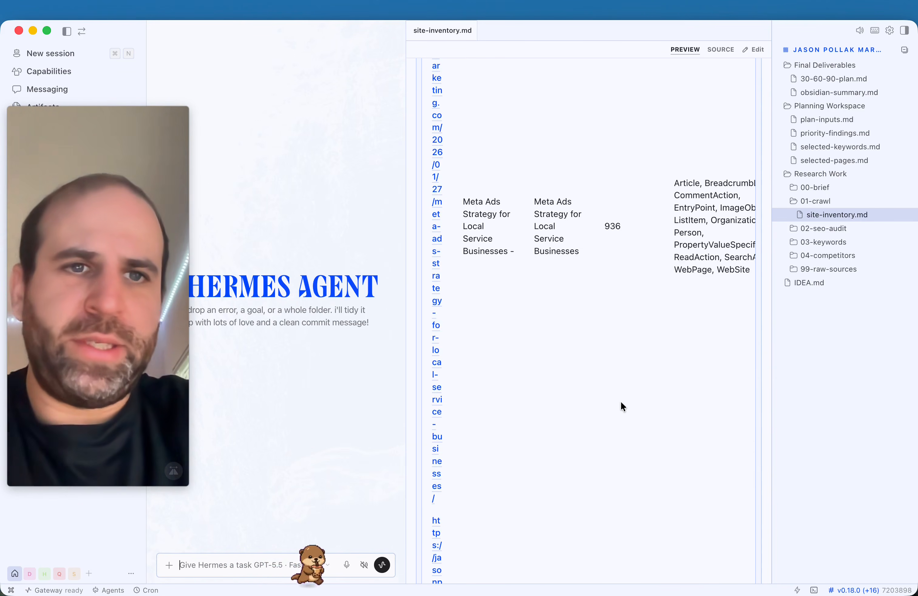
scroll(621, 401, right, 3)
scroll(619, 399, left, 3)
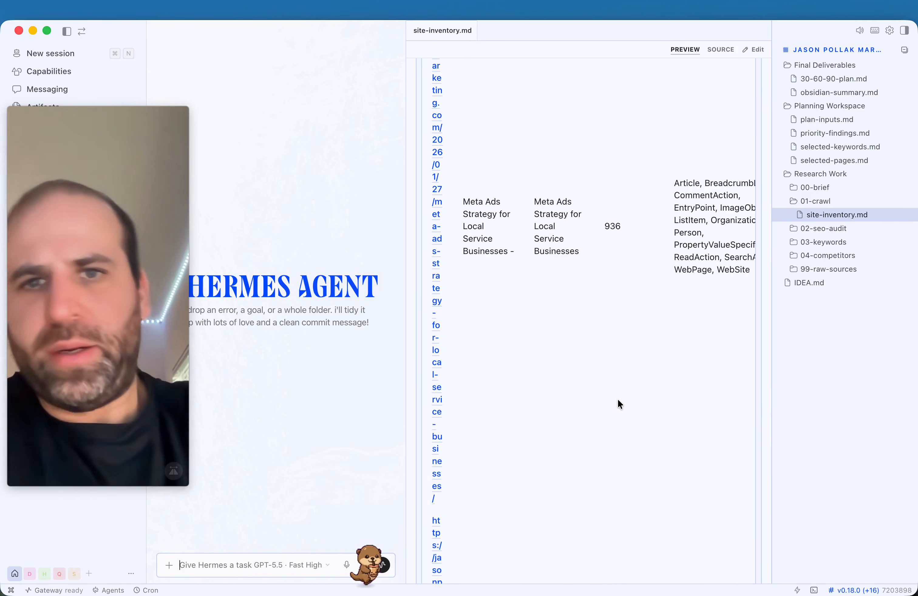
scroll(618, 400, down, 15)
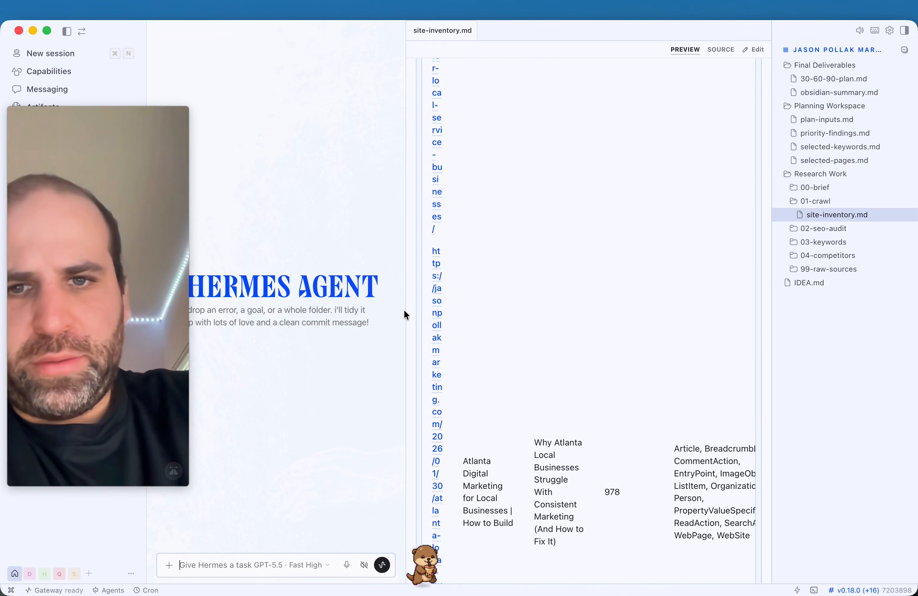
drag(406, 309, 396, 309)
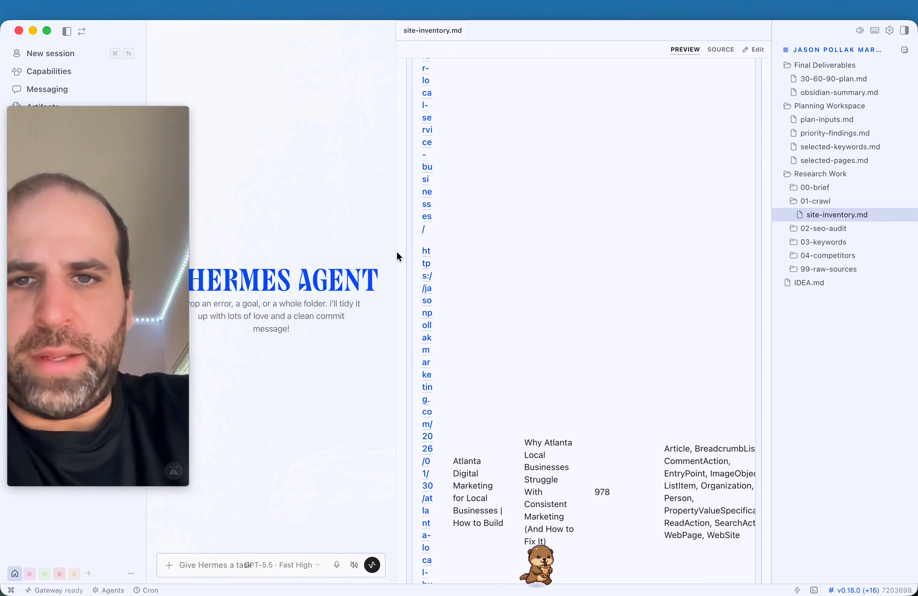
scroll(438, 316, down, 10)
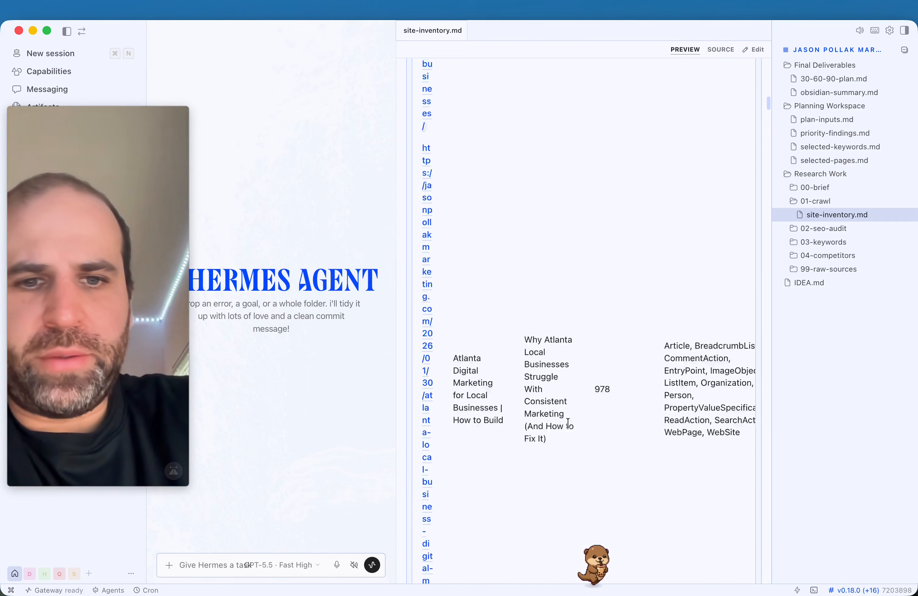
scroll(636, 337, down, 7)
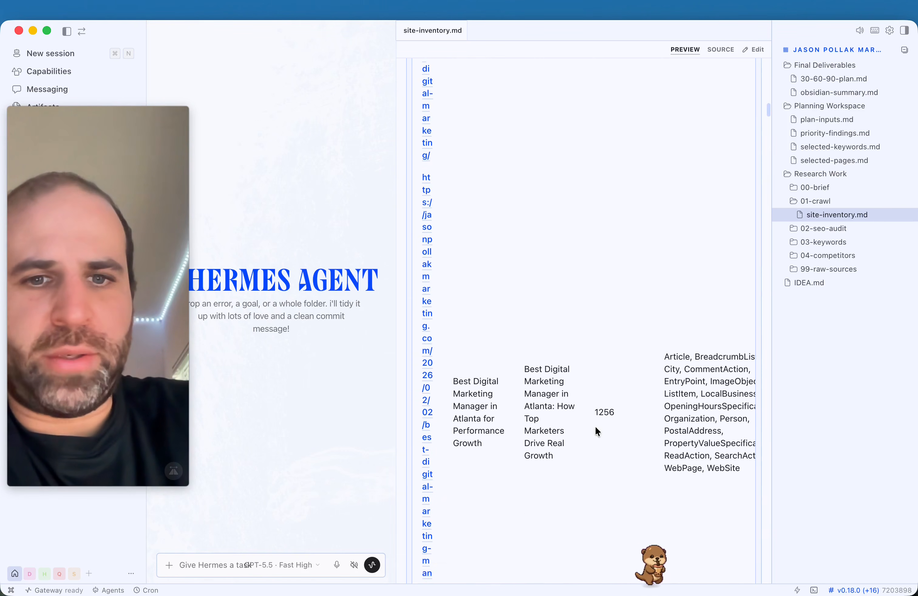
- Open schema-and-aeo-findings.md from the 02-seo-audit folder and review its schema types and page-level schema tables
click(836, 229)
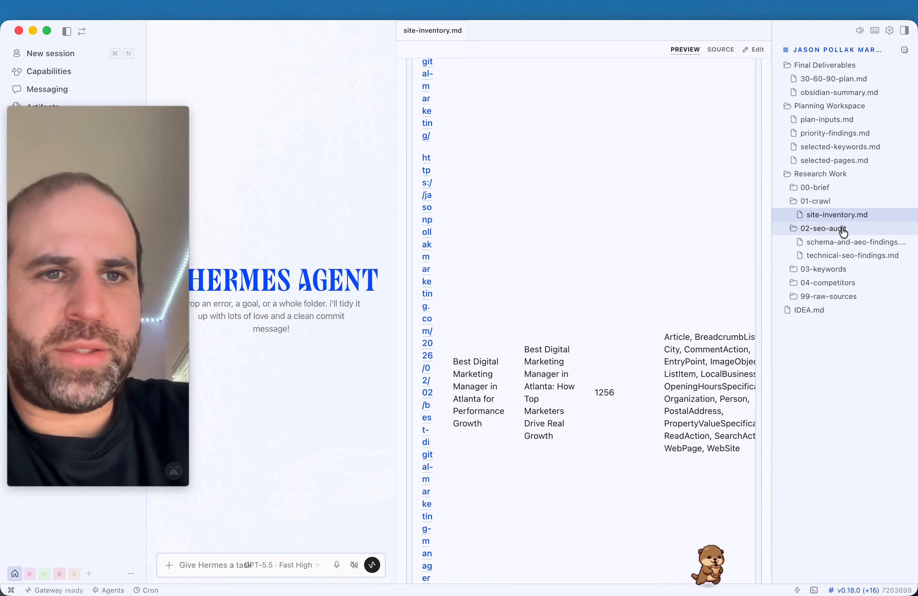
click(836, 243)
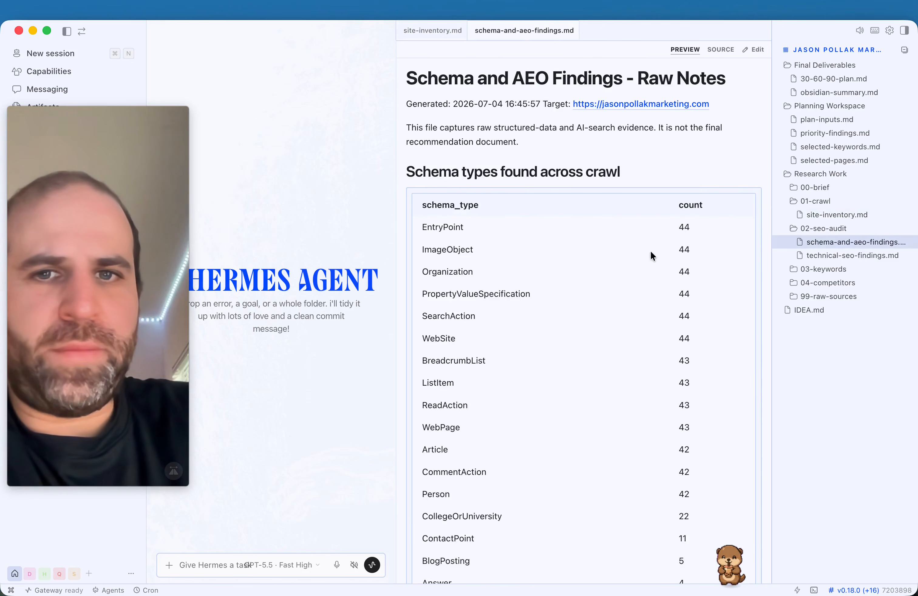
scroll(433, 472, down, 2)
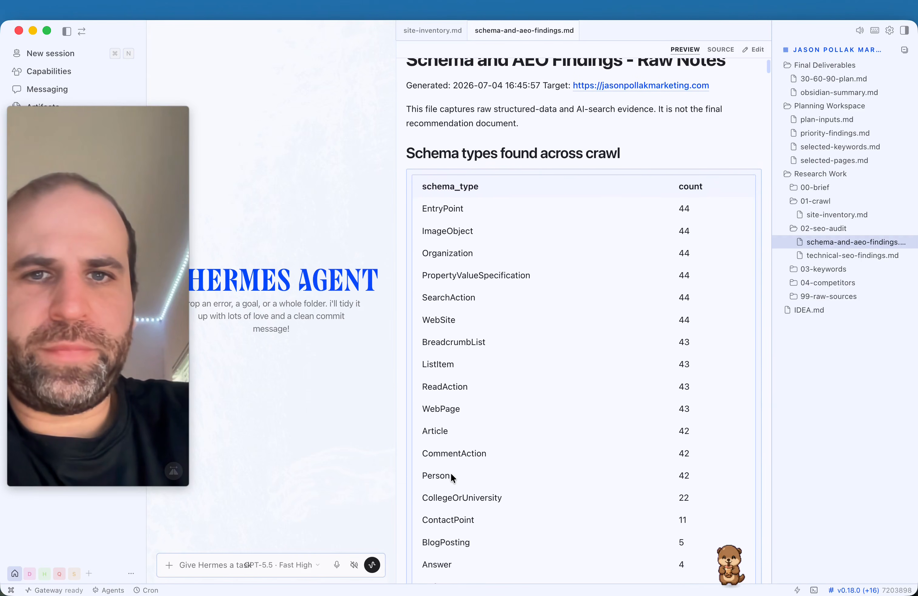
drag(561, 191, 504, 551)
scroll(498, 488, down, 10)
click(499, 486)
scroll(499, 487, down, 12)
scroll(498, 472, down, 10)
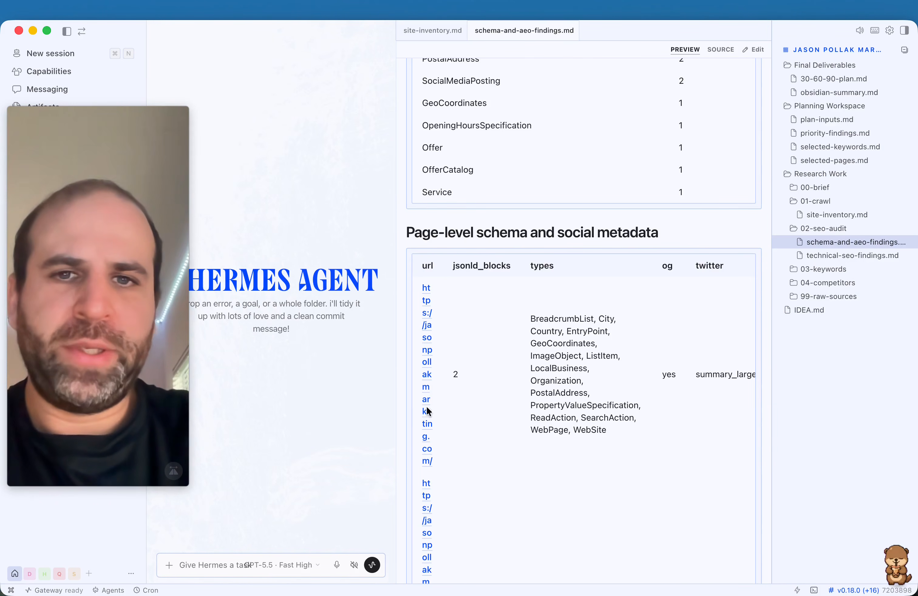
- Ask the agent "Based on the findings in the schema and aeo findings folder what are some recommendations to improve AEO"
click(210, 564)
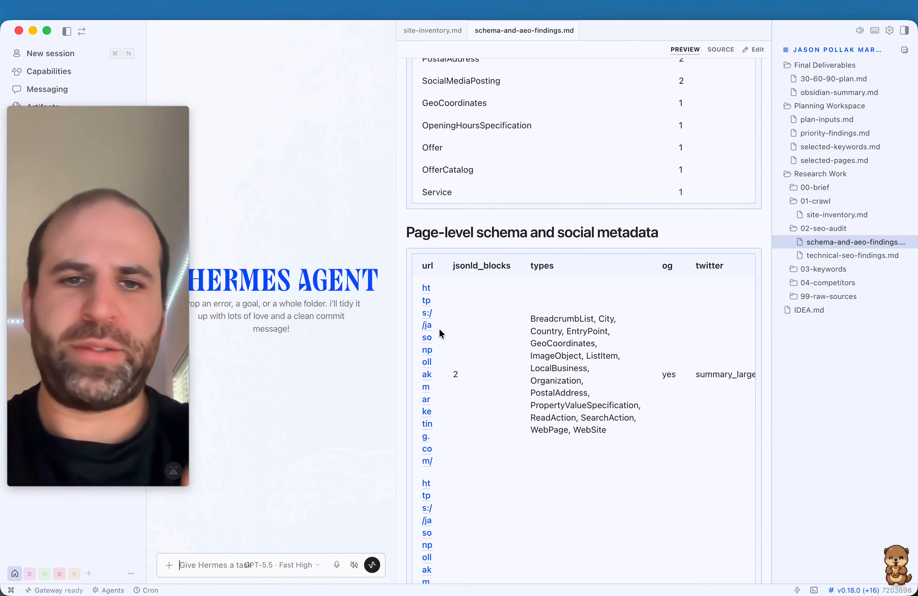
text(Based on the findi)
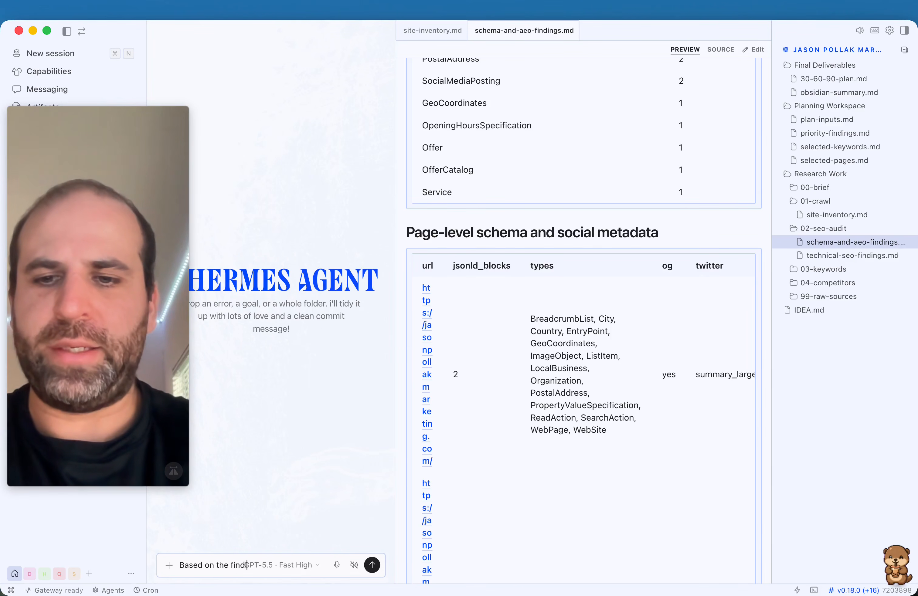
text(ngs in the schema and aeo find)
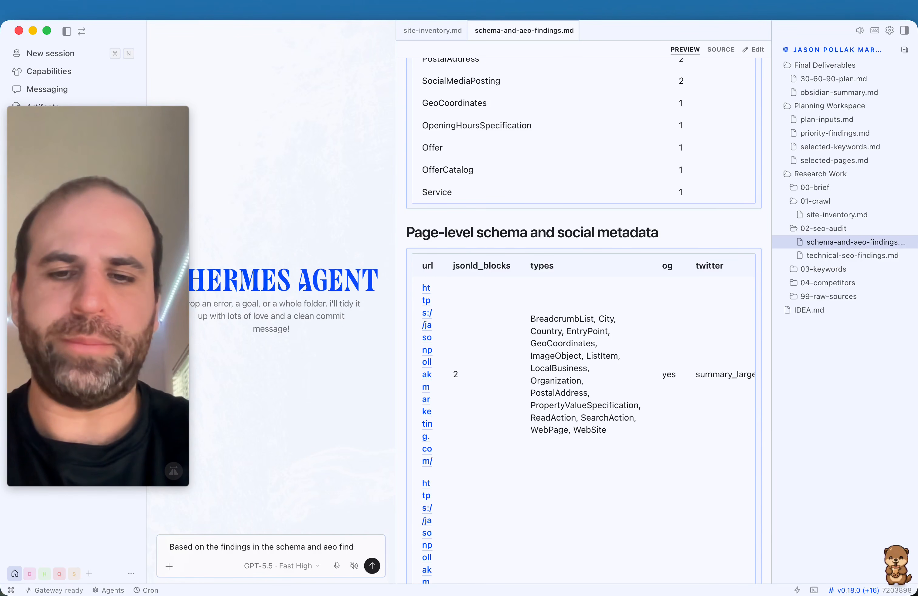
text(ings folder what are some recommendatio)
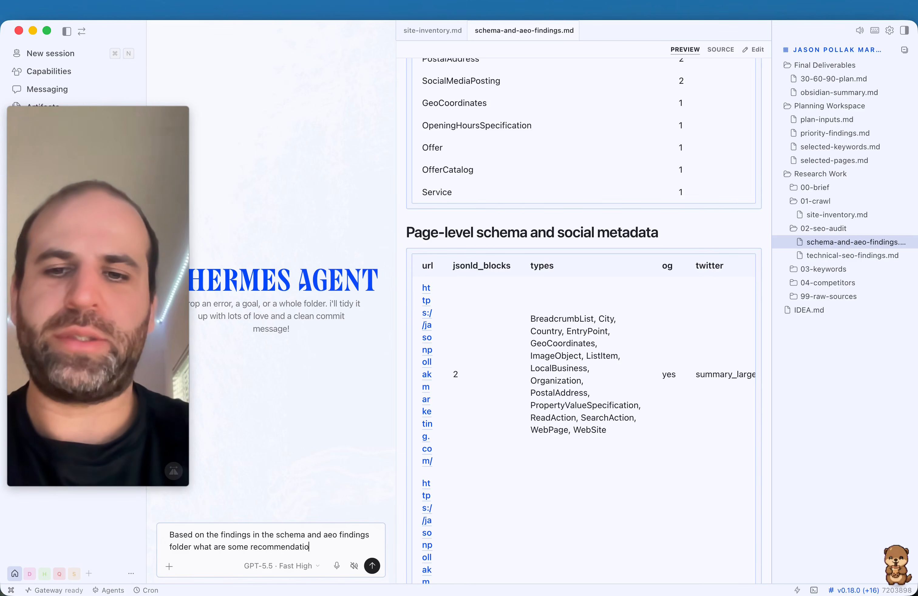
text(prove AEO)
key(Return)
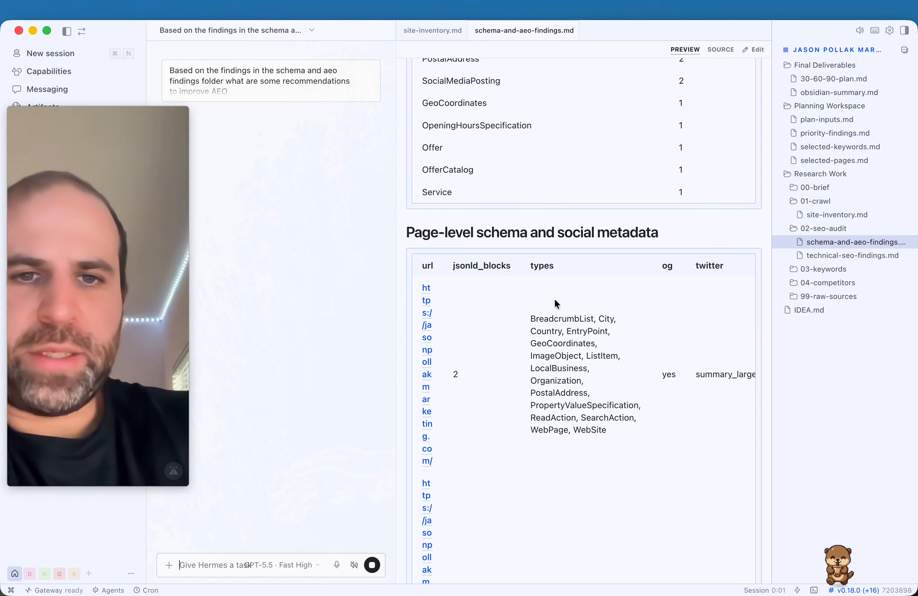
- Open technical-seo-findings.md from the 02-seo-audit folder and review its crawl controls, robots.txt excerpt and sitemap endpoint checks
scroll(556, 295, down, 6)
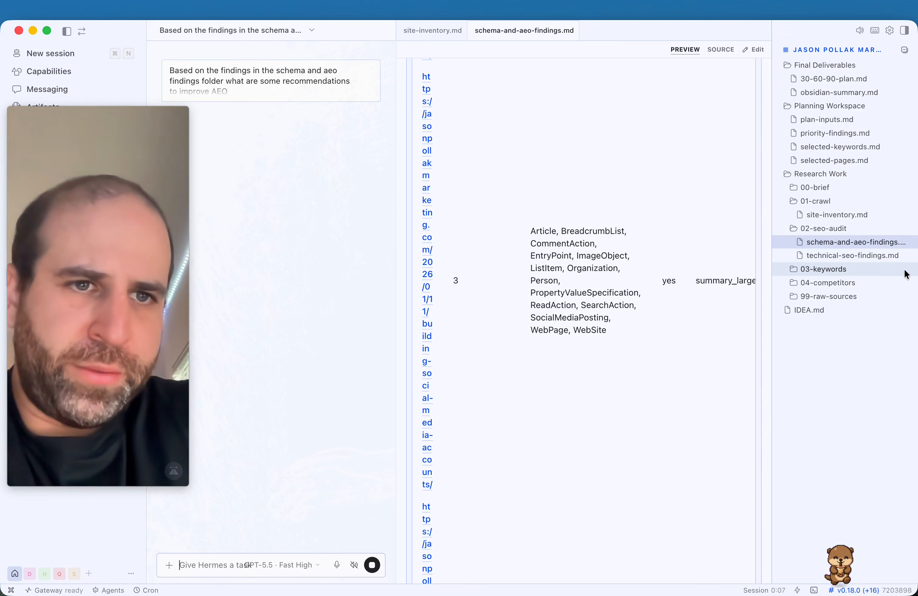
click(874, 253)
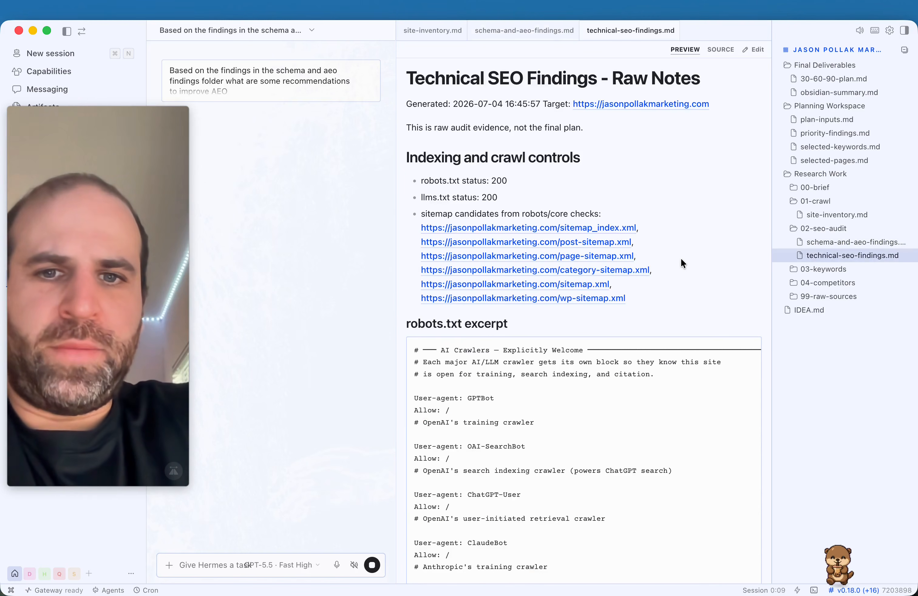
scroll(681, 258, down, 2)
scroll(673, 267, down, 7)
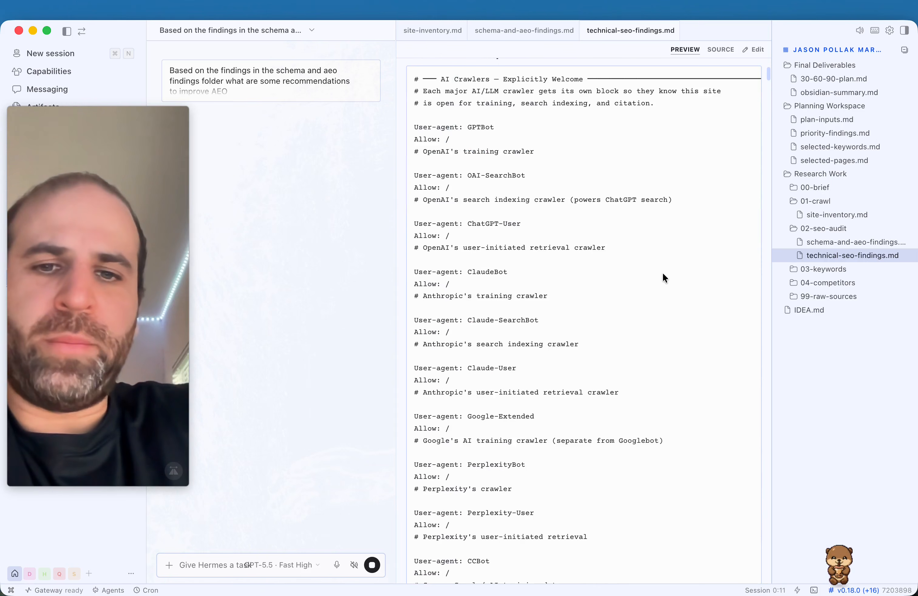
scroll(664, 275, down, 2)
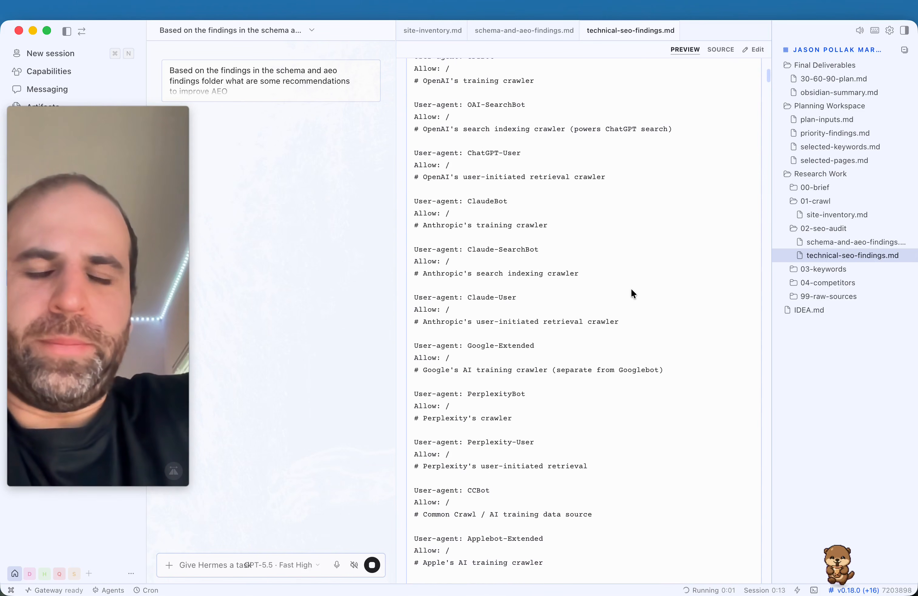
scroll(631, 295, down, 5)
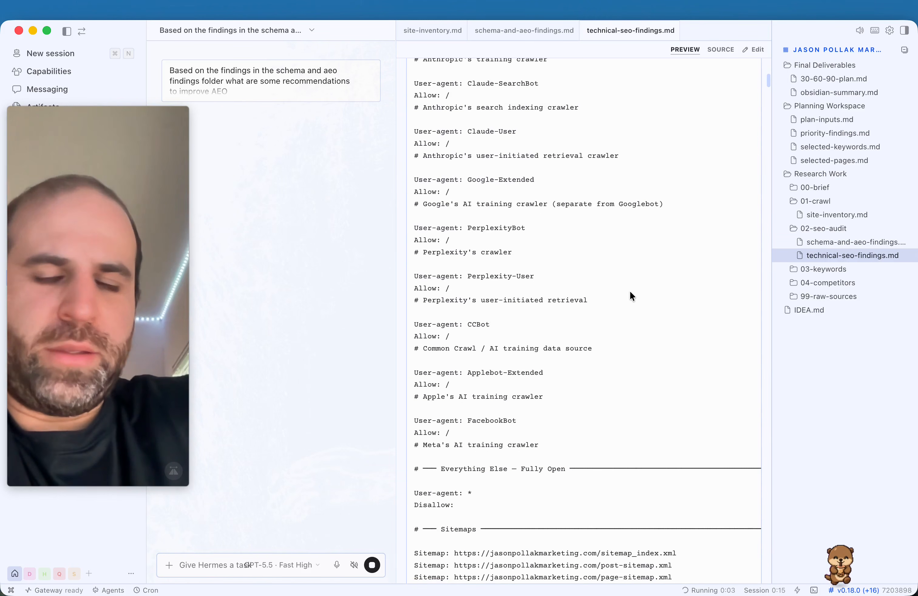
scroll(631, 295, down, 7)
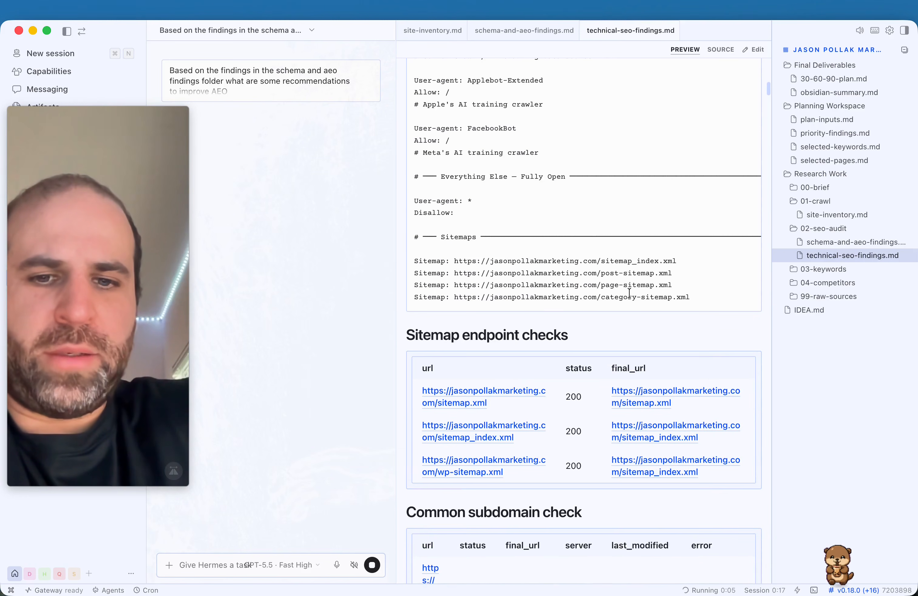
scroll(629, 293, up, 12)
scroll(629, 292, up, 1)
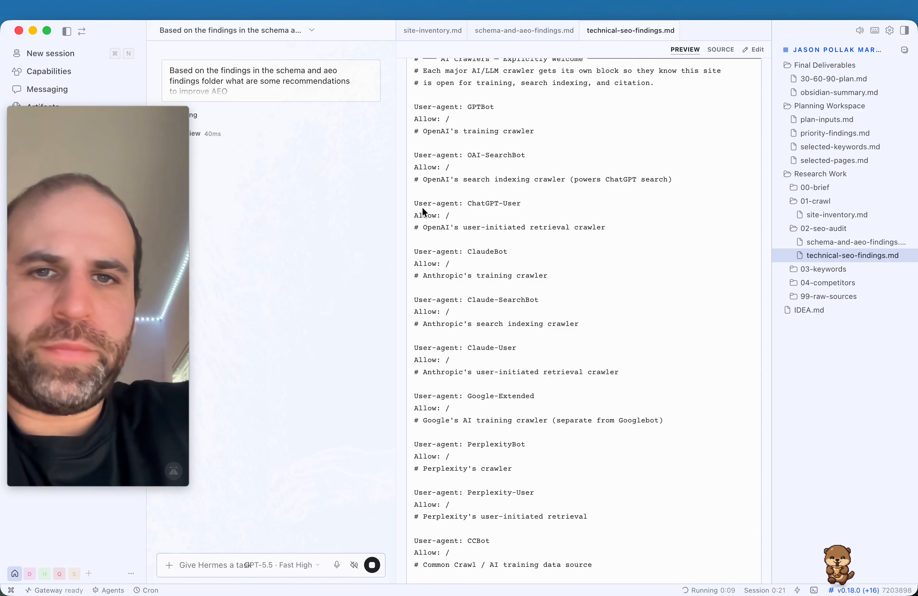
- Open keyword-research-raw.md from the 03-keywords folder and review the inputs used and the commercial candidates table
click(496, 229)
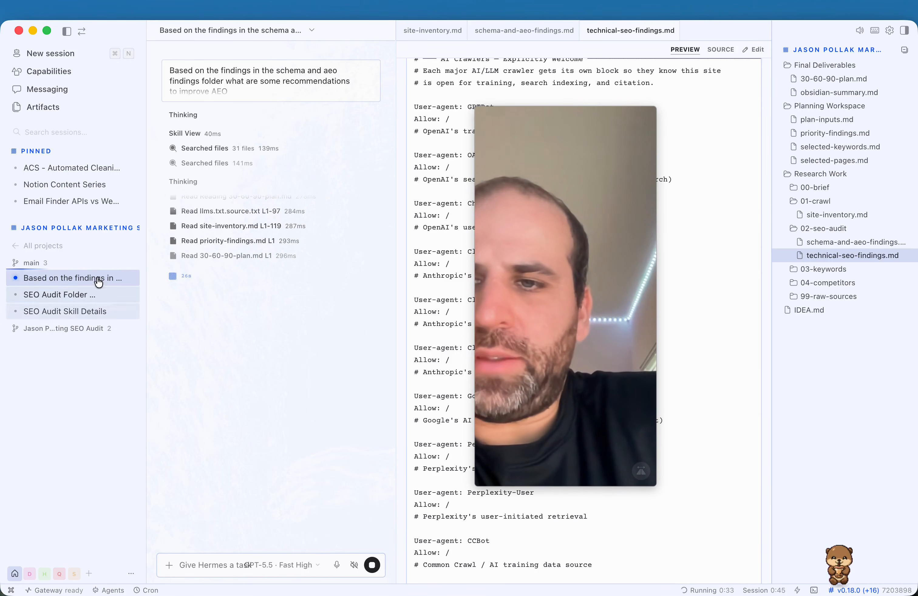
drag(187, 303, 52, 323)
click(820, 269)
click(836, 284)
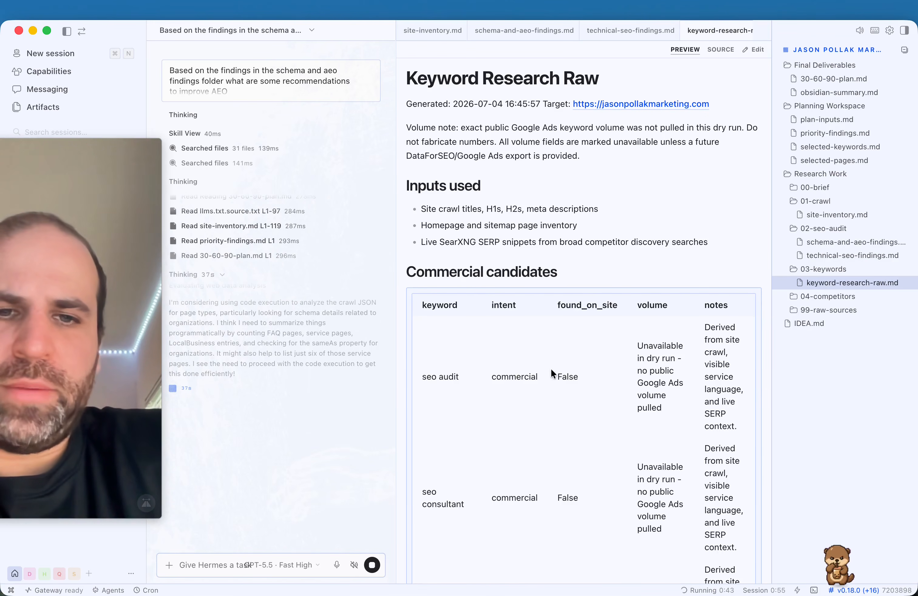
scroll(565, 391, down, 3)
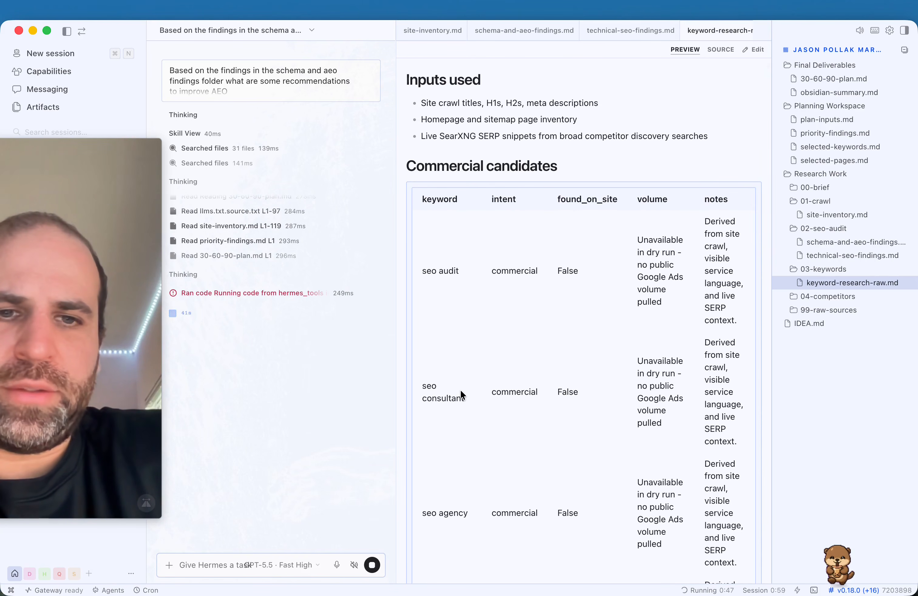
scroll(461, 390, up, 3)
scroll(466, 387, down, 4)
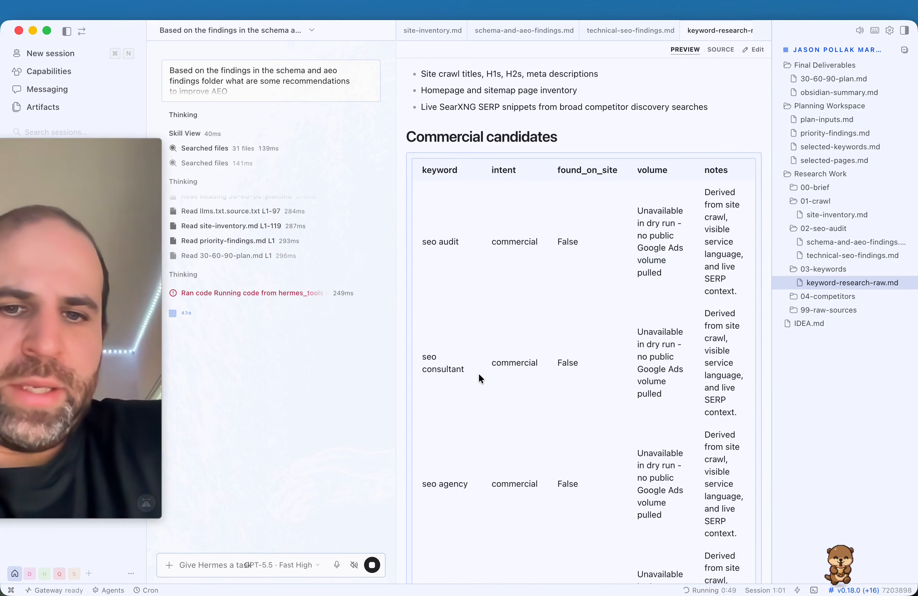
scroll(479, 372, up, 3)
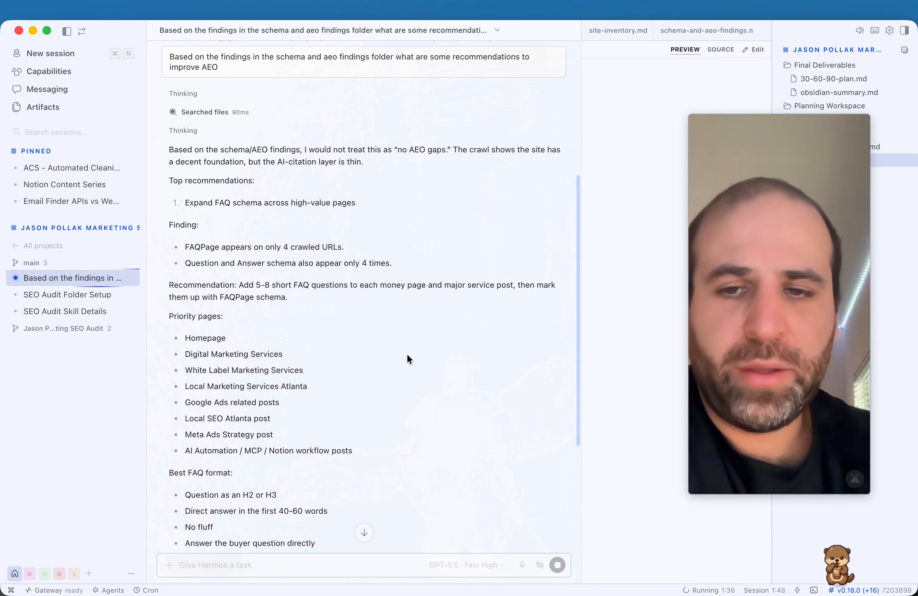
- Read through the agent's AEO recommendations, from expanding FAQ schema and building service pages to keeping robots.txt and fixing crawl noise
scroll(406, 355, down, 5)
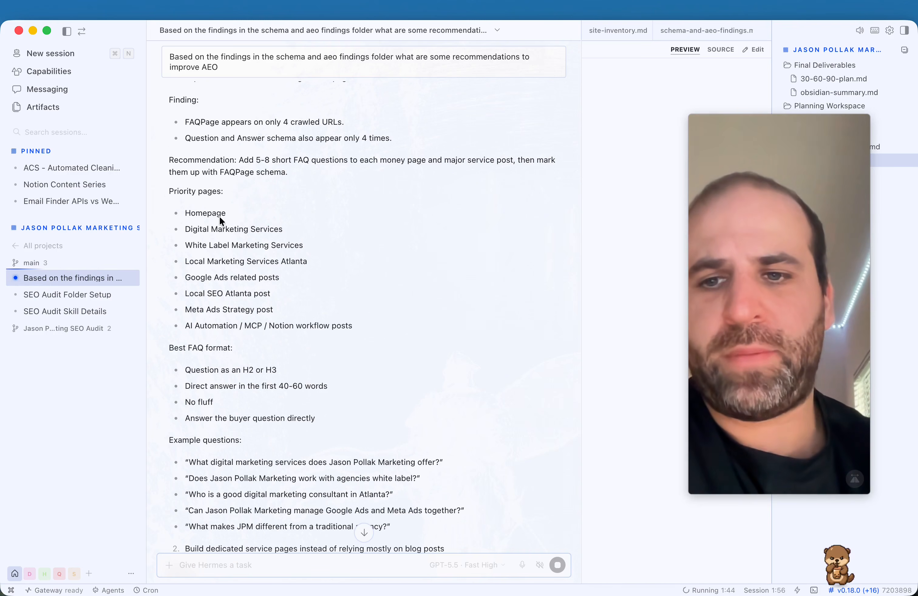
scroll(258, 293, down, 10)
scroll(296, 403, down, 6)
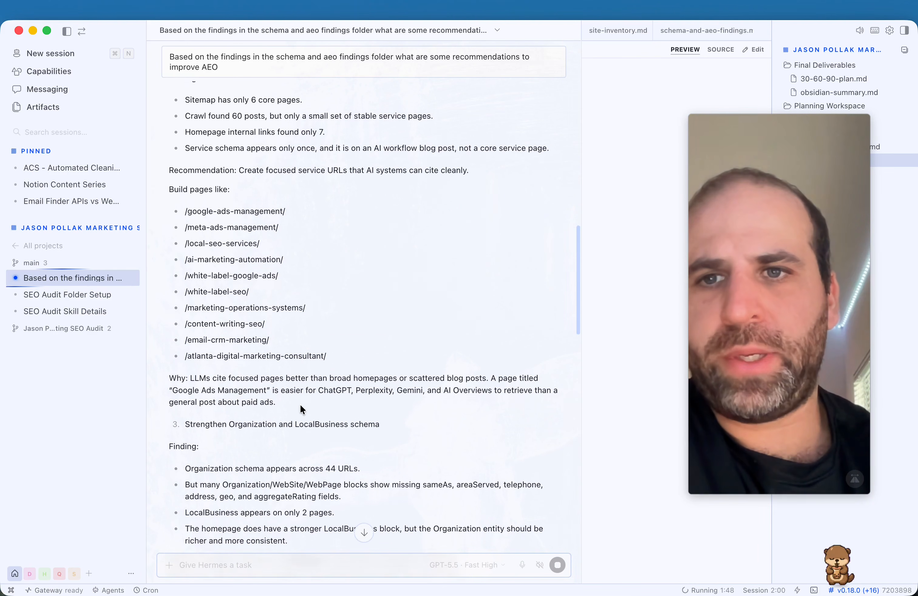
scroll(294, 390, up, 2)
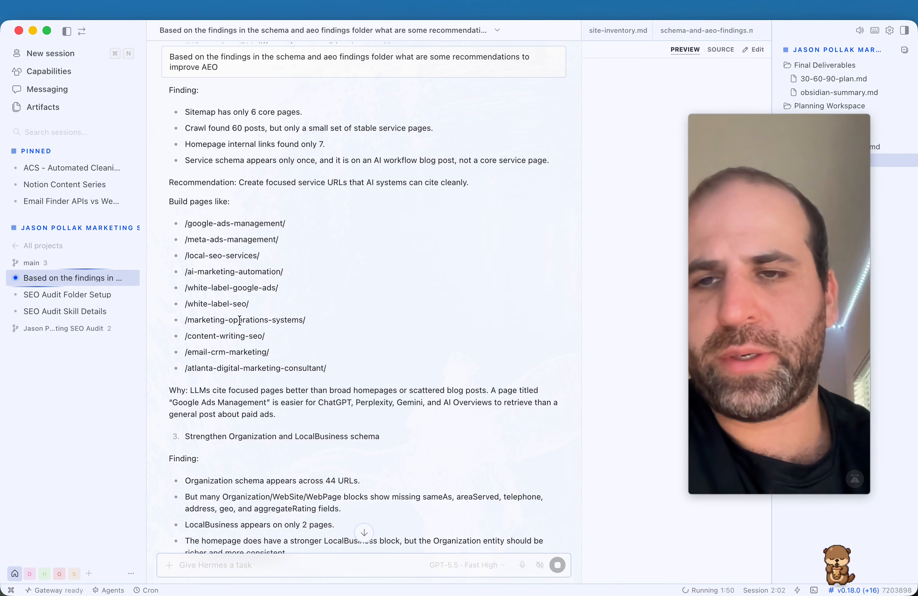
scroll(223, 246, up, 1)
scroll(286, 368, down, 10)
scroll(286, 366, down, 20)
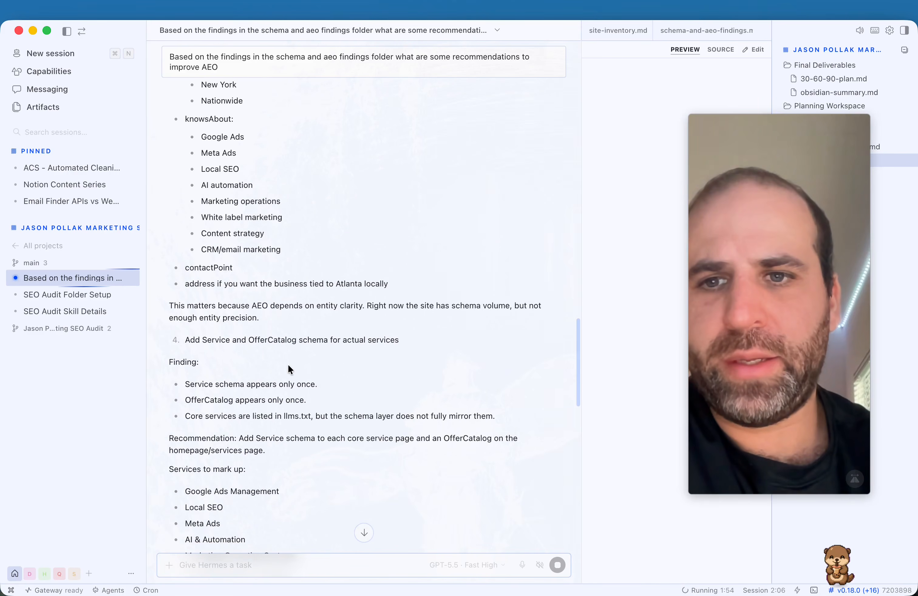
scroll(294, 360, down, 12)
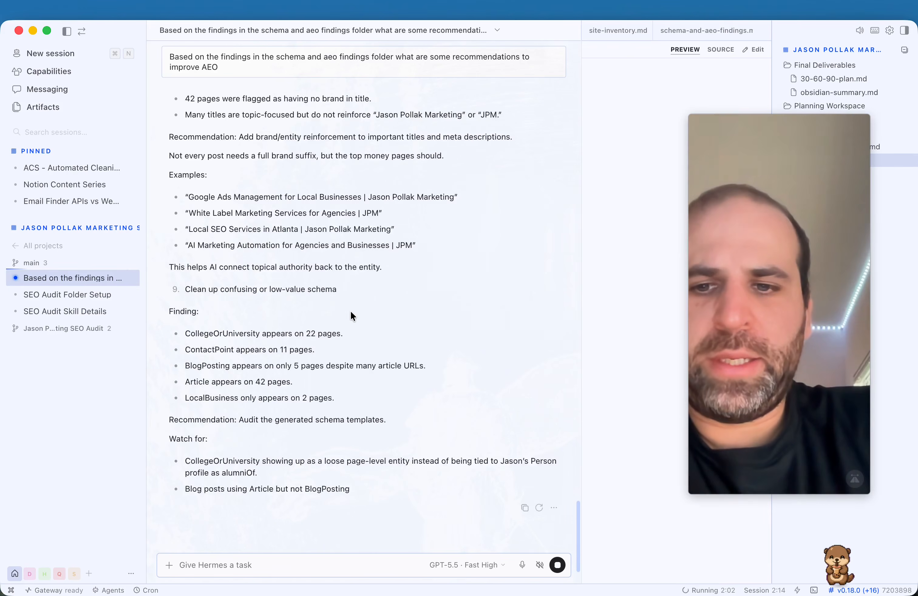
scroll(350, 315, up, 9)
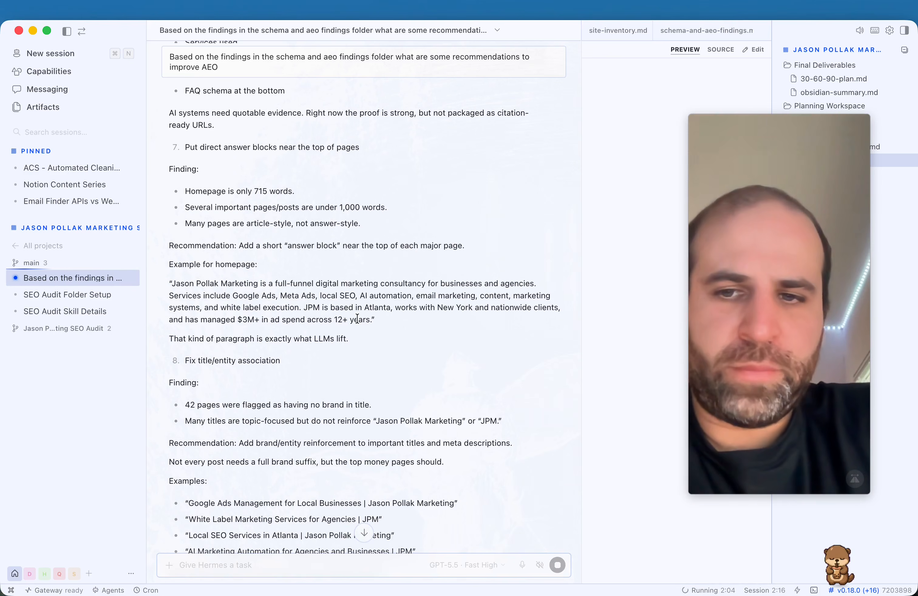
scroll(354, 318, down, 5)
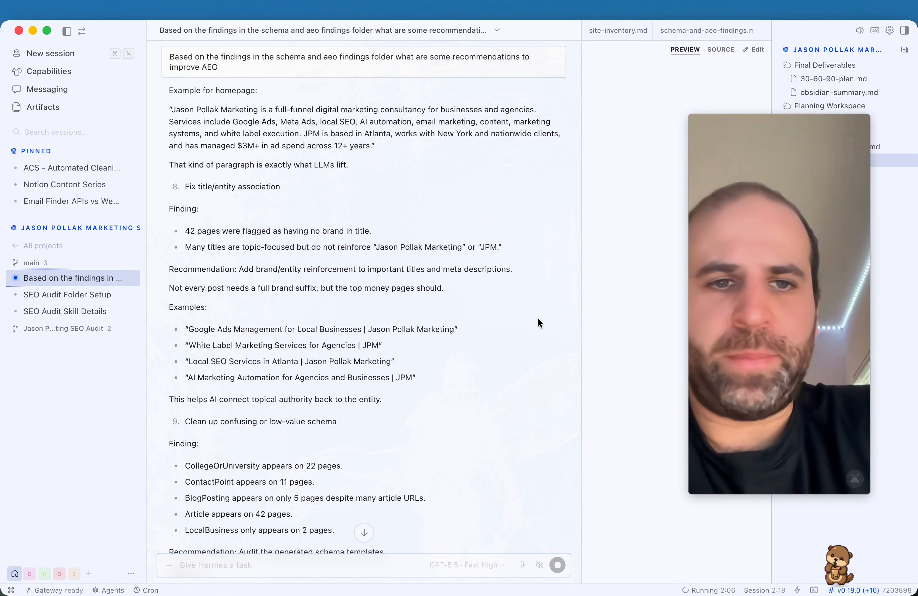
scroll(466, 323, down, 20)
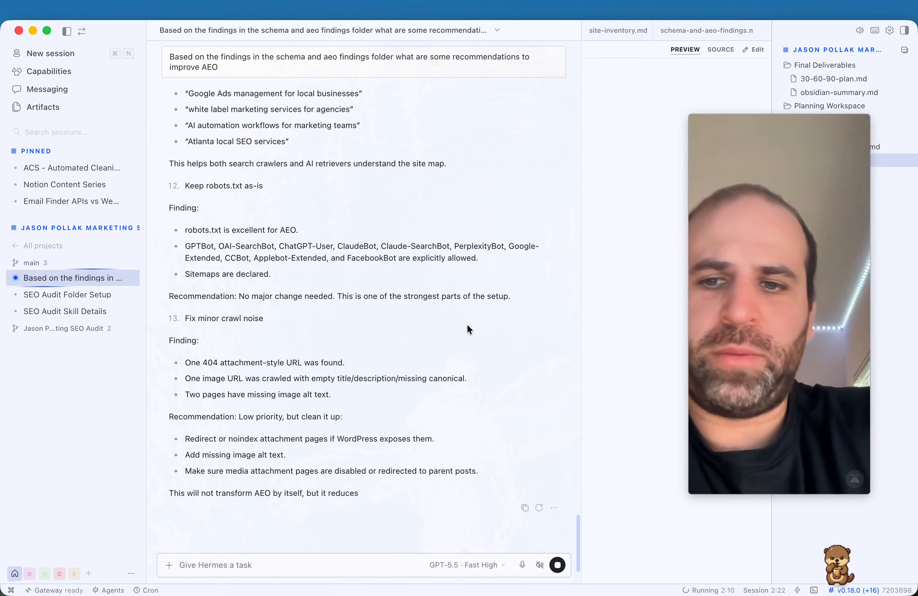
- Revisit the answer's suggestions on service pages, entity schema, answer blocks and schema cleanup, and check its priority order and short version
scroll(467, 323, up, 20)
scroll(466, 329, up, 20)
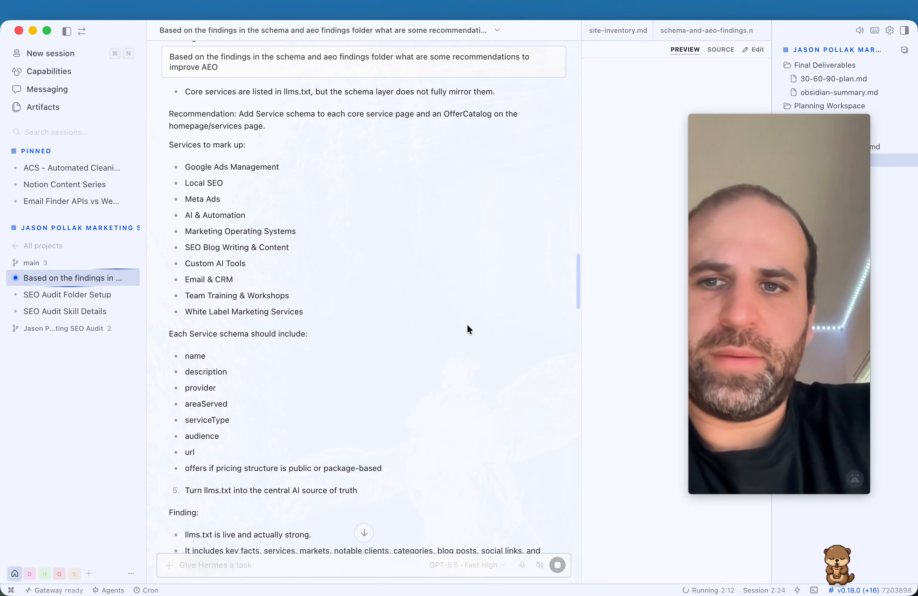
scroll(476, 331, up, 2)
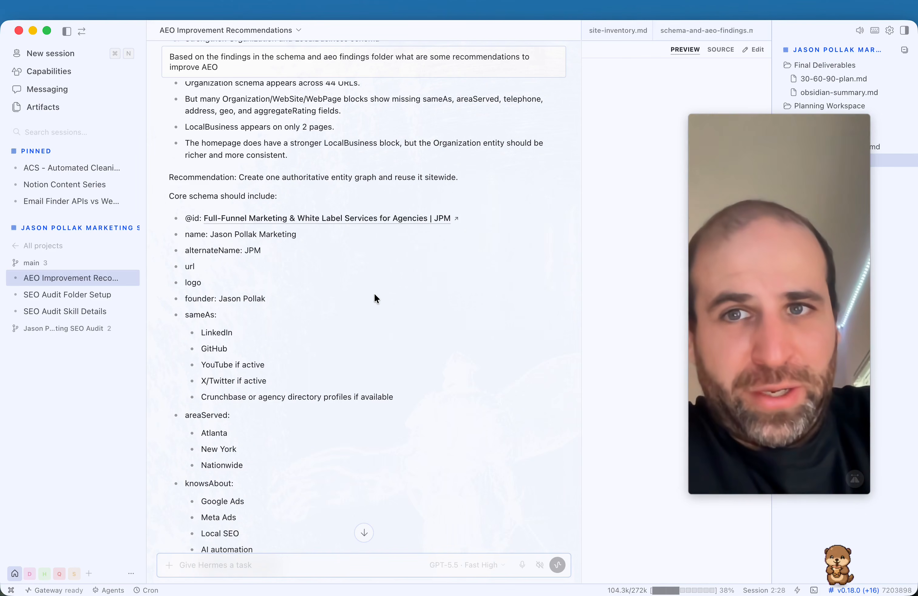
scroll(373, 292, up, 10)
scroll(378, 293, up, 6)
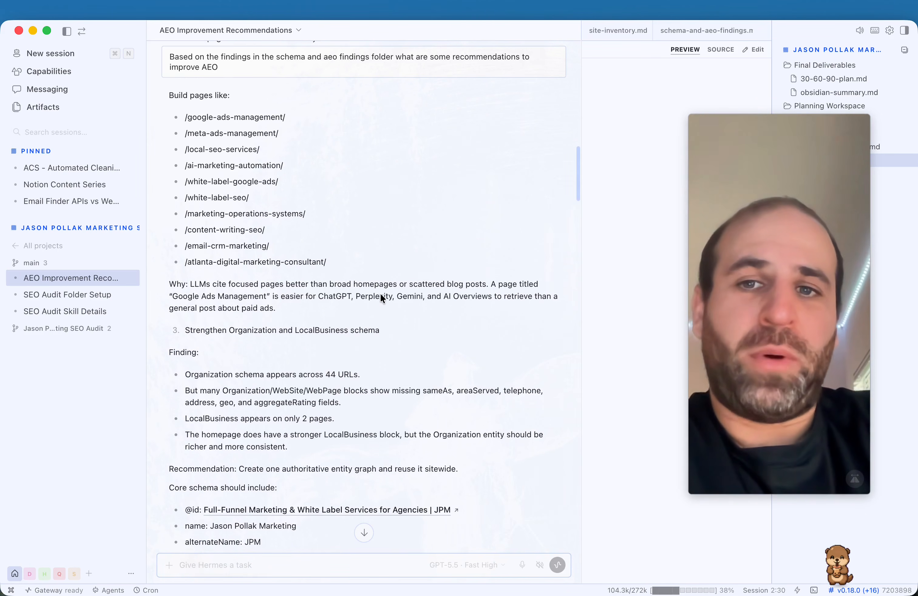
scroll(373, 302, down, 20)
scroll(374, 306, down, 20)
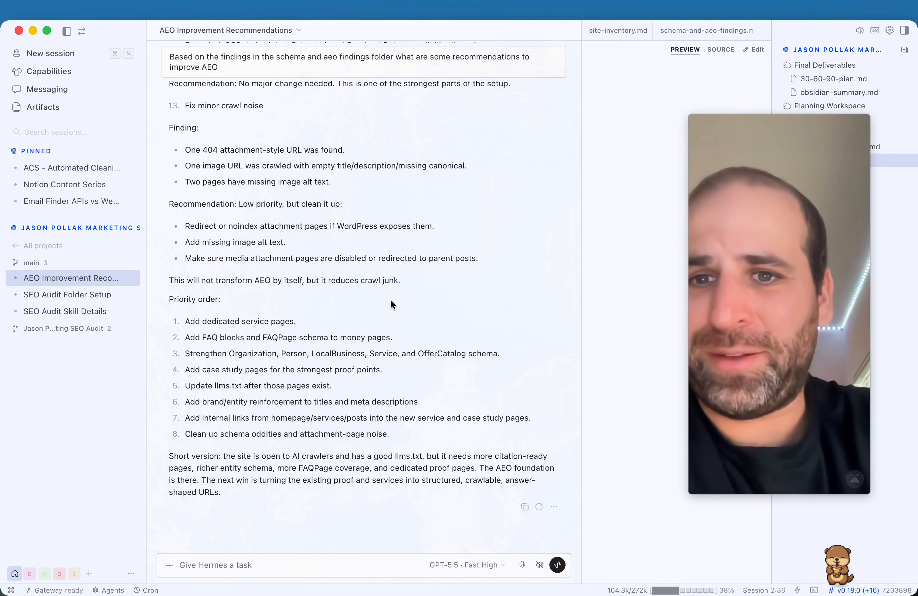
scroll(414, 287, up, 20)
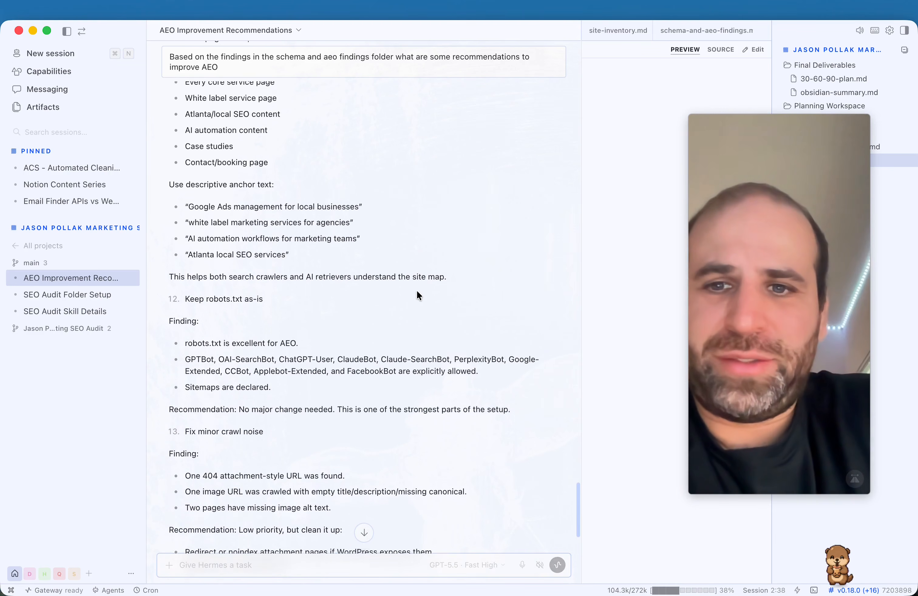
scroll(421, 289, up, 20)
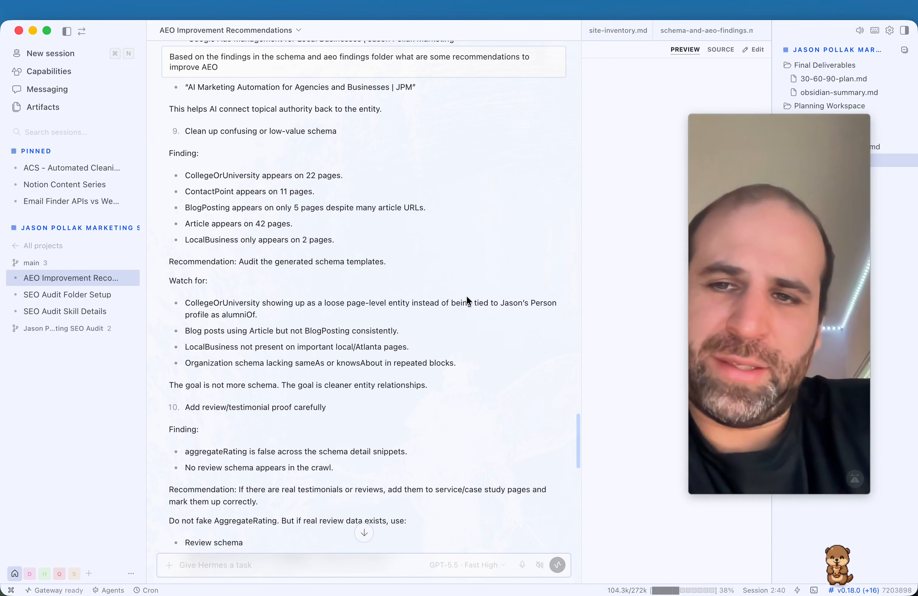
scroll(422, 288, up, 14)
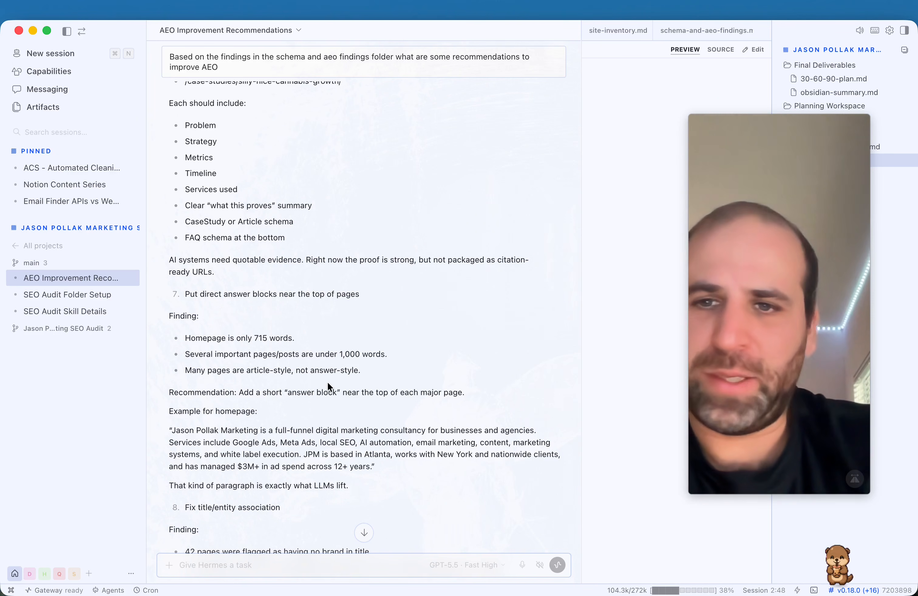
scroll(328, 386, down, 20)
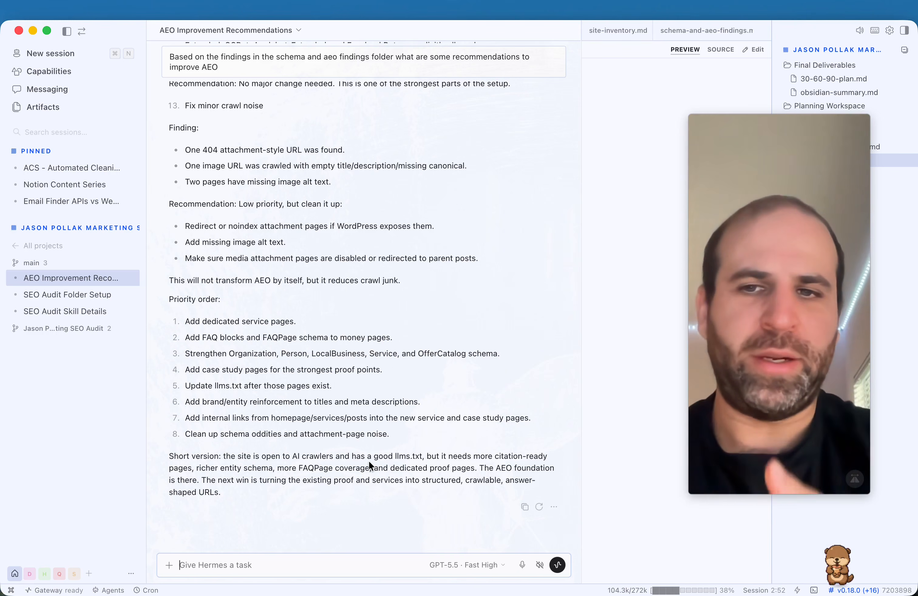
- Close the remaining file previews, including site-inventory.md and schema-and-aeo-findings.md
drag(727, 331, 157, 317)
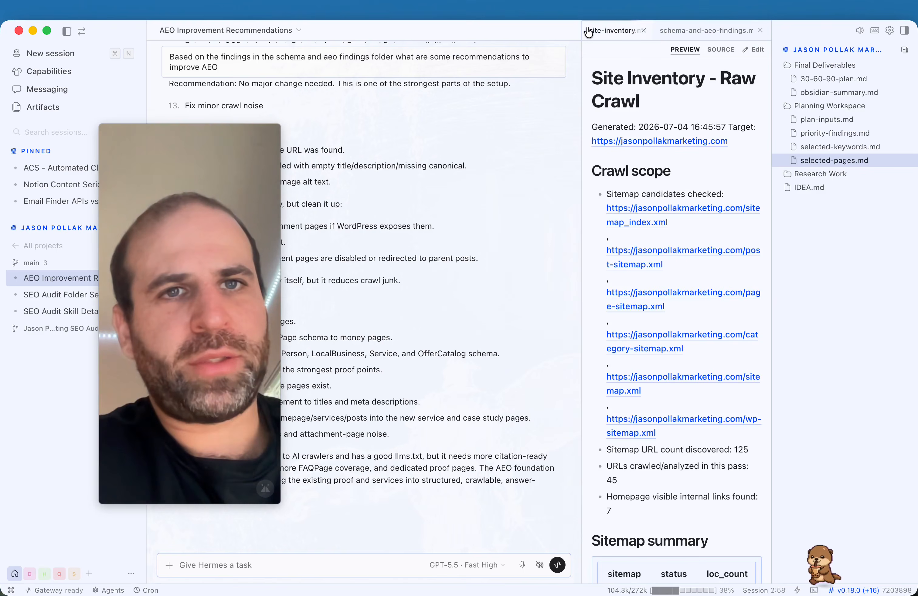
click(733, 33)
click(759, 30)
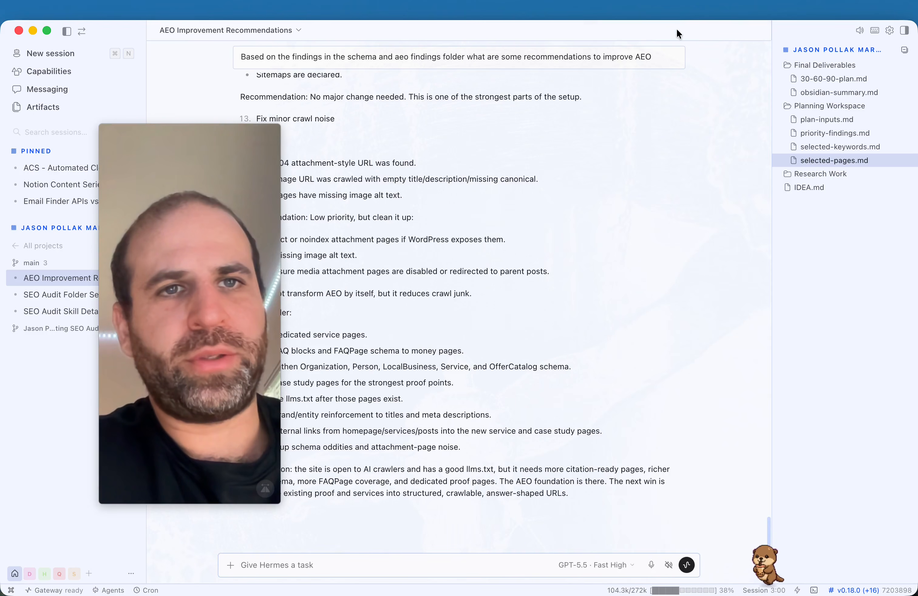
- Expand the Research Work folder, preview site-inventory.md and schema-and-aeo-findings.md, and close both previews
click(816, 174)
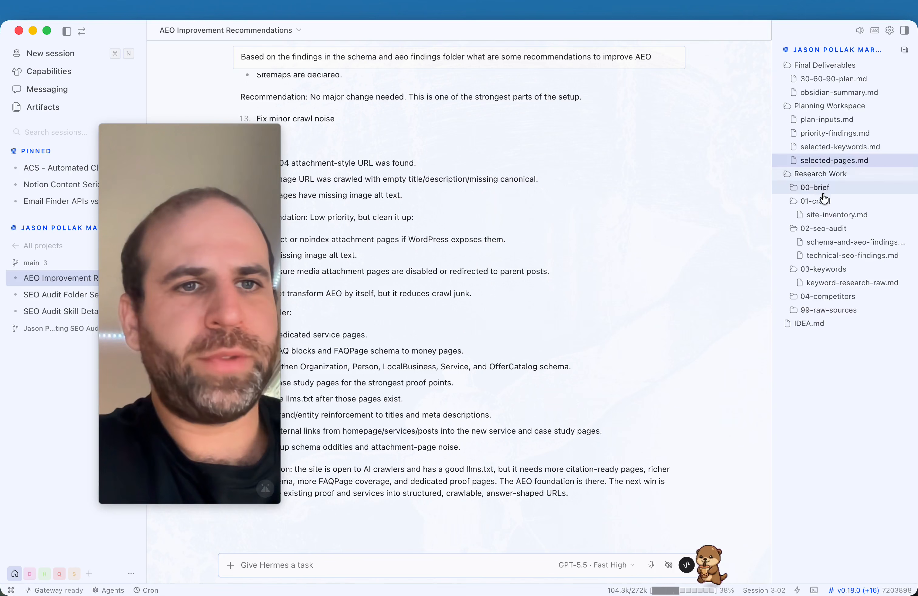
click(827, 216)
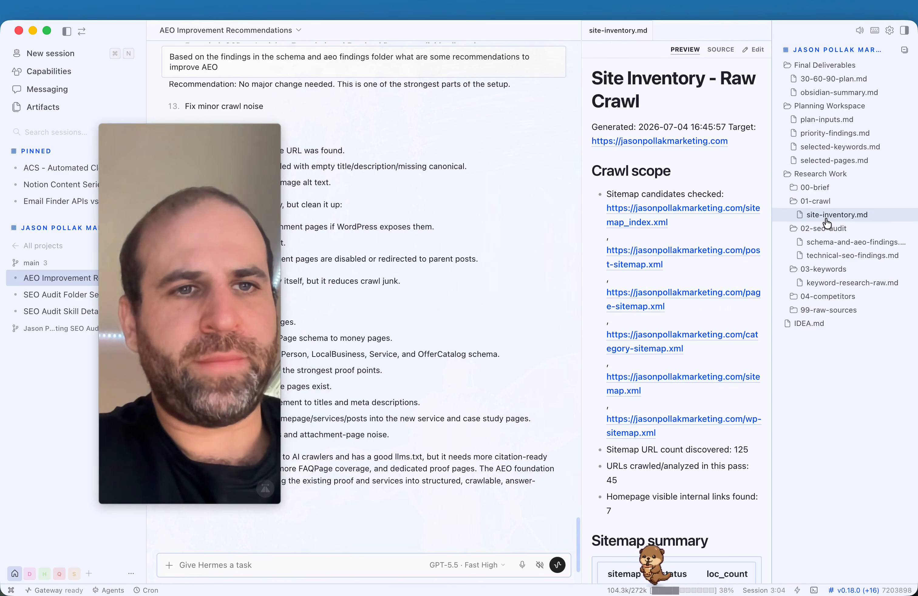
click(852, 242)
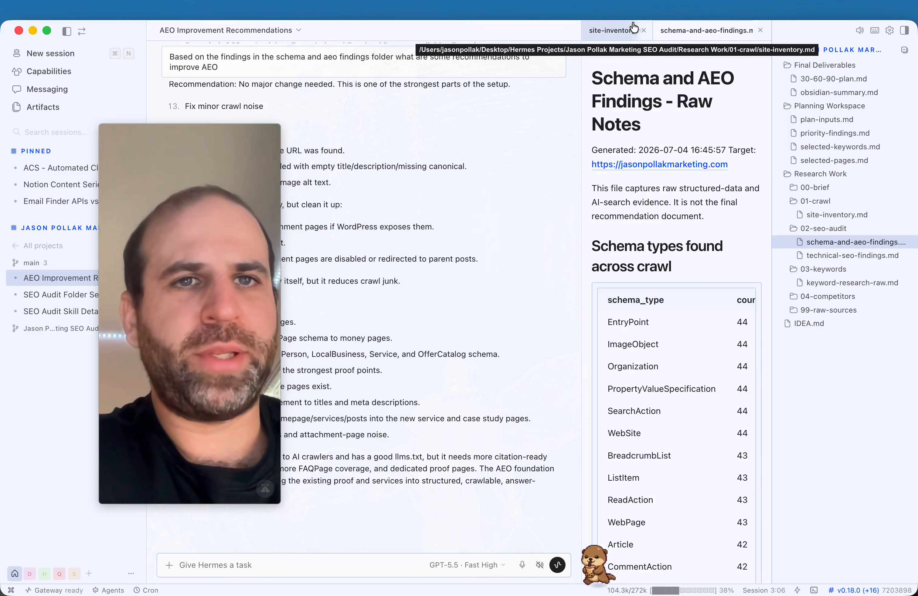
click(643, 30)
click(761, 31)
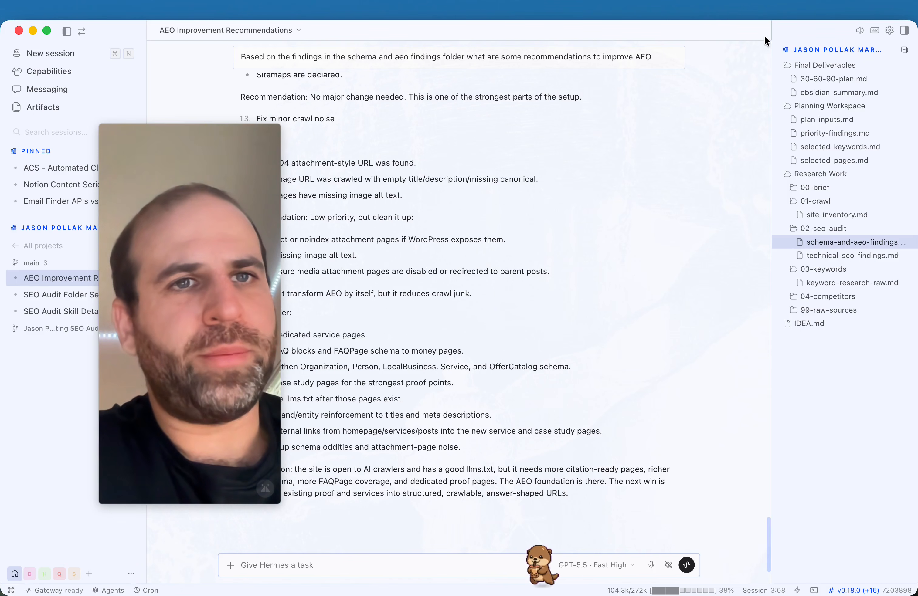
click(279, 571)
text(Ok)
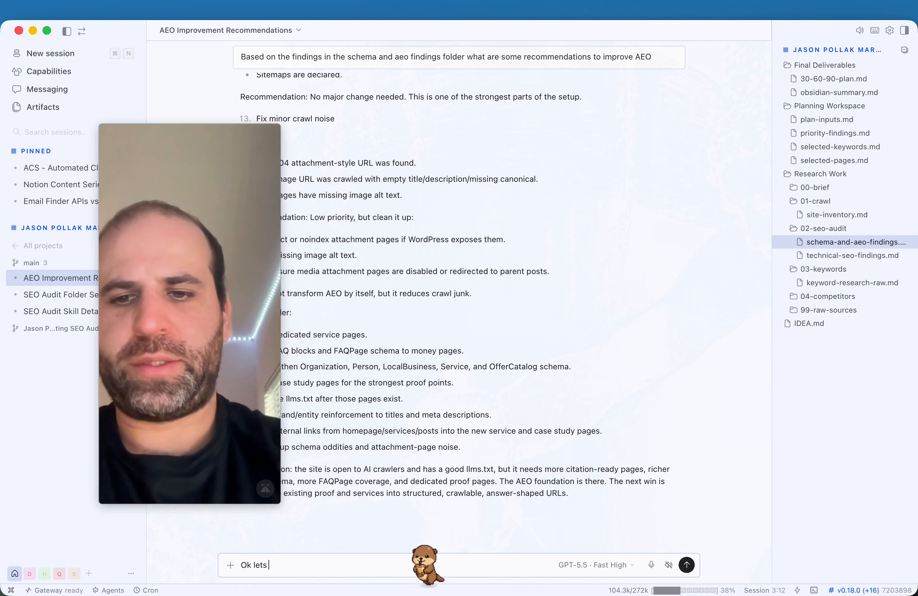
text( le)
key(BackSpace)
key(BackSpace)
key(BackSpace)
key(BackSpace)
key(BackSpace)
- Switch to Obsidian and review the Raw Research Backup note's list of created files and crawl snapshot
key(ctrl+Up)
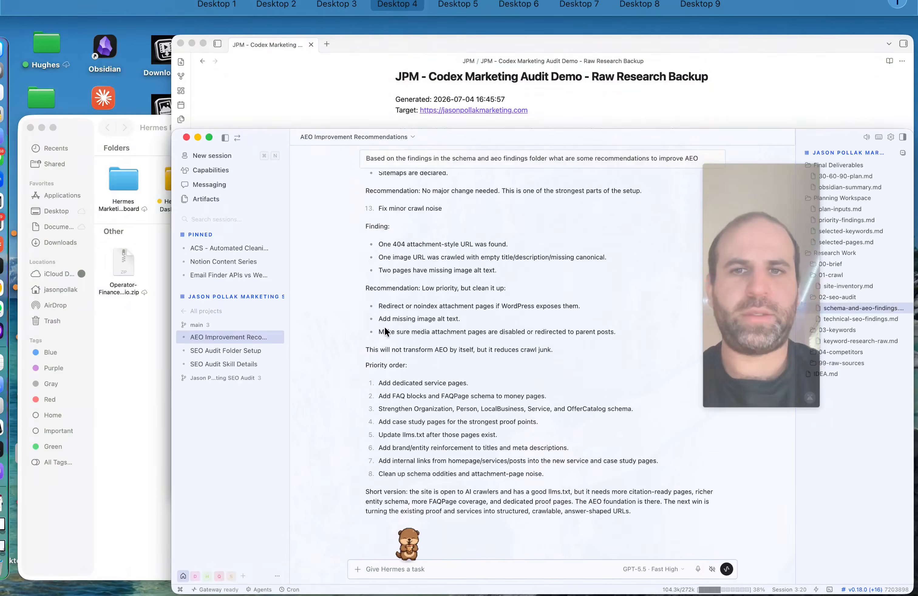
click(286, 304)
key(ctrl+Up)
click(572, 232)
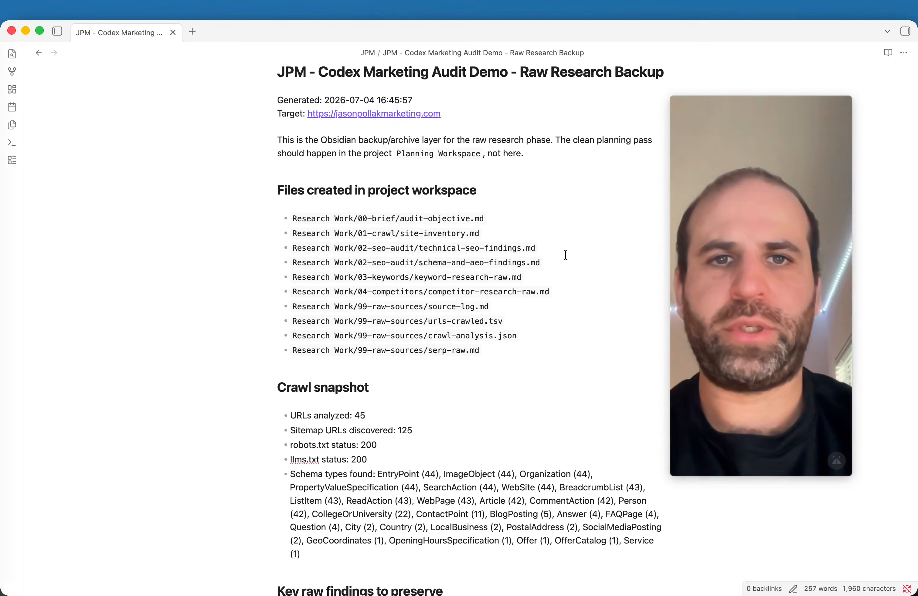
scroll(458, 389, up, 3)
scroll(465, 375, down, 10)
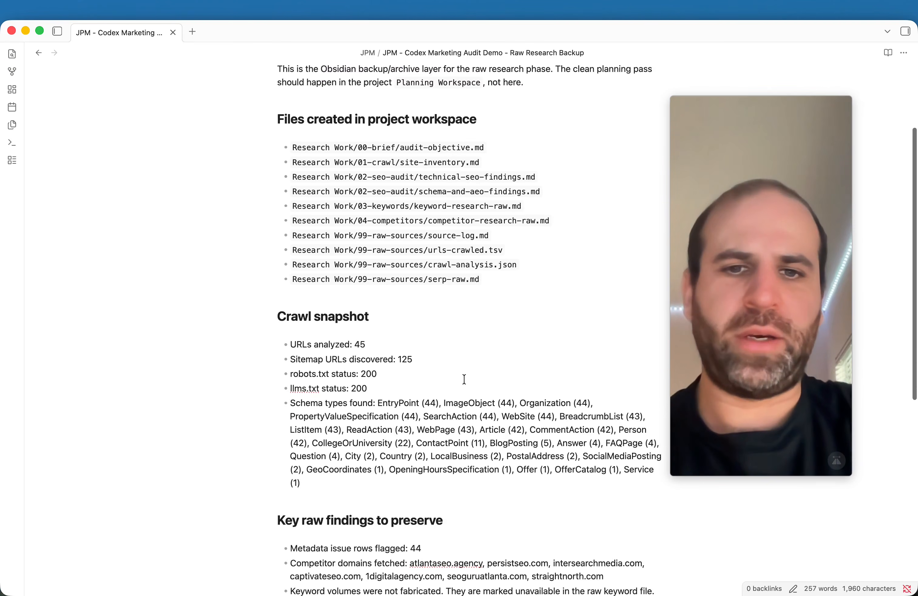
scroll(463, 373, up, 10)
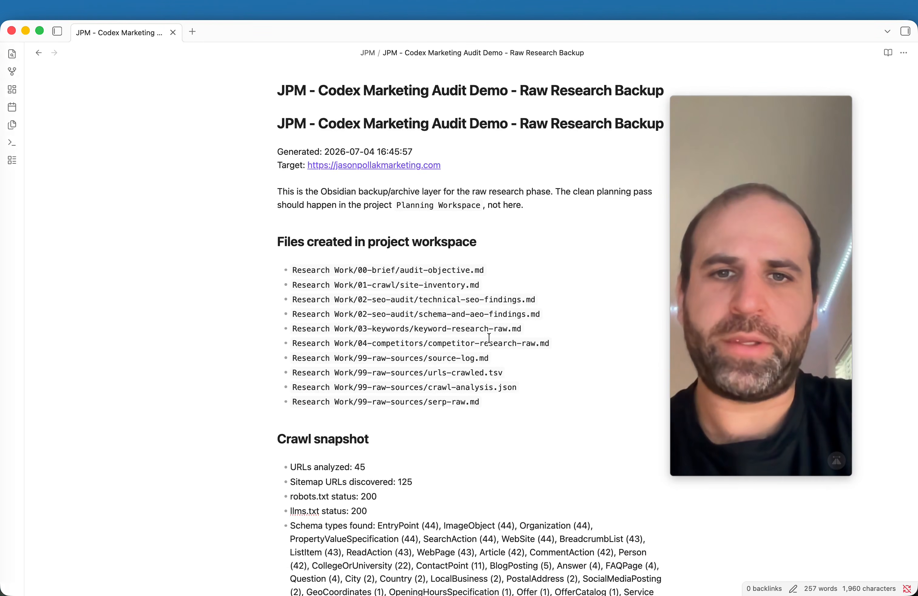
- In a new Hermes session, before planning, request a research backup and recreation of its folders and files in the existing Obsidian project folder
key(ctrl+Up)
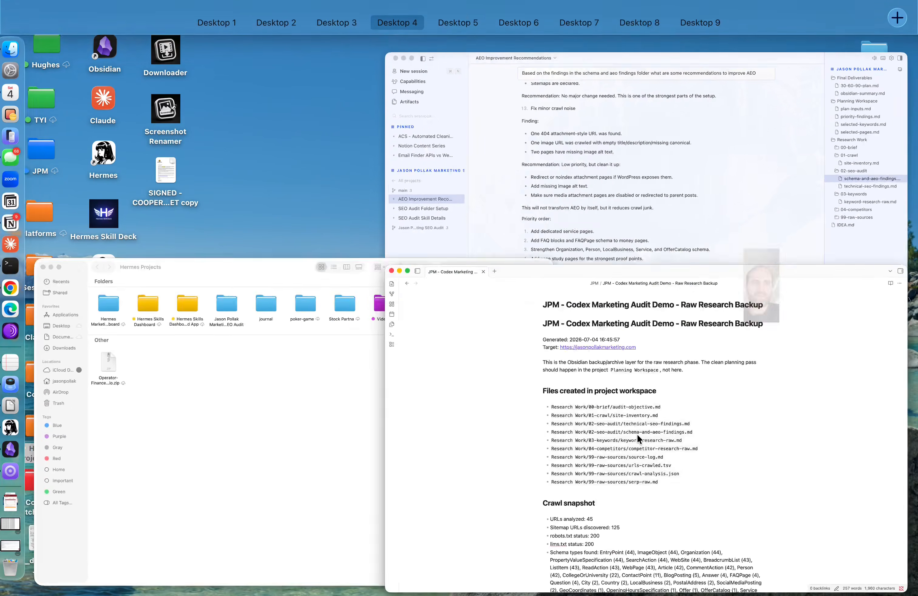
click(637, 434)
key(ctrl+Up)
click(541, 222)
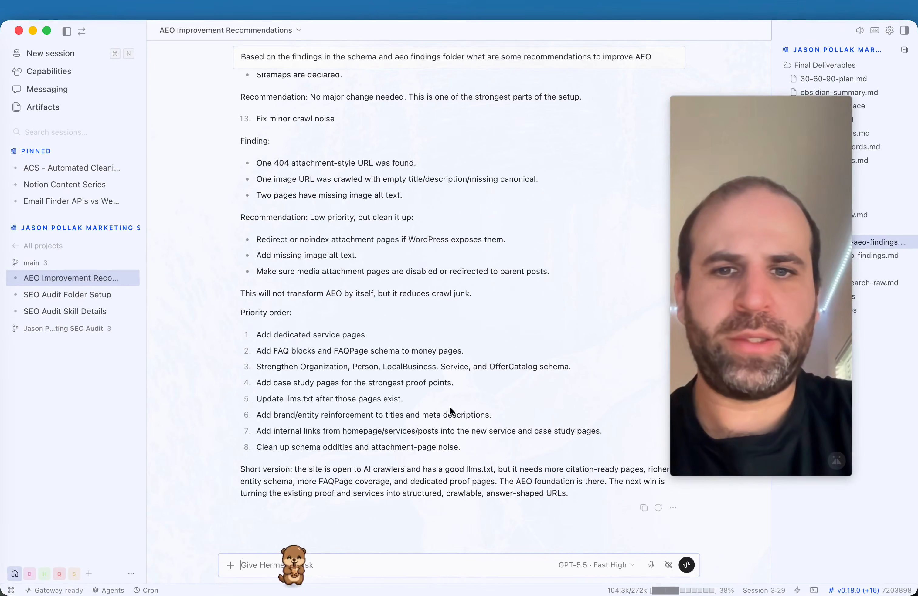
click(53, 60)
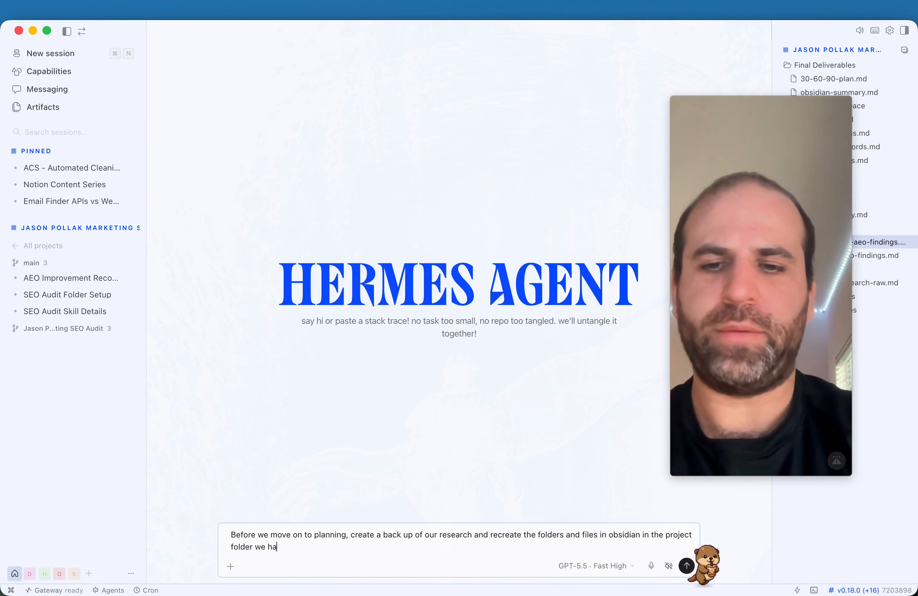
key(Return)
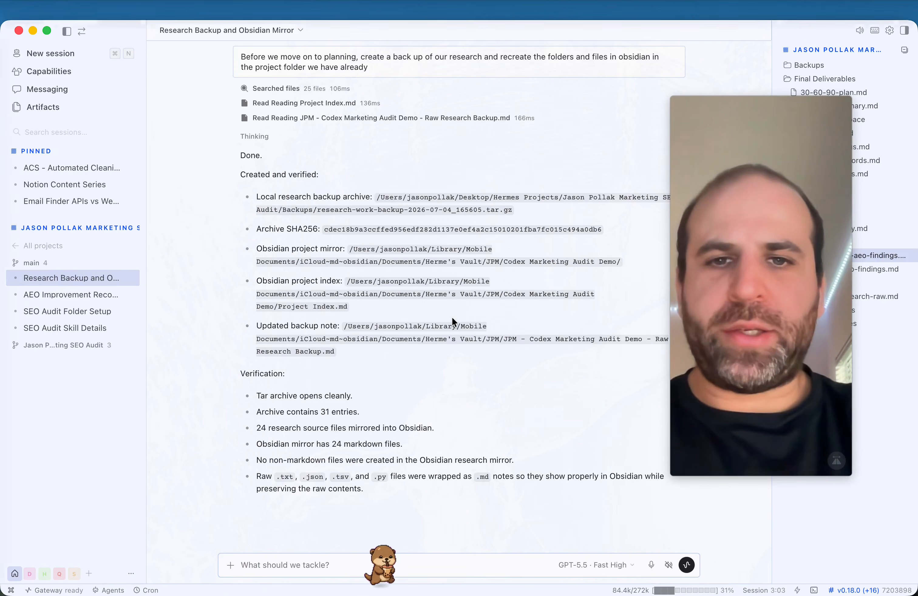
- Switch to Obsidian, show the vault's file list and read the audit-objective note in the 00-brief folder
key(ctrl+Up)
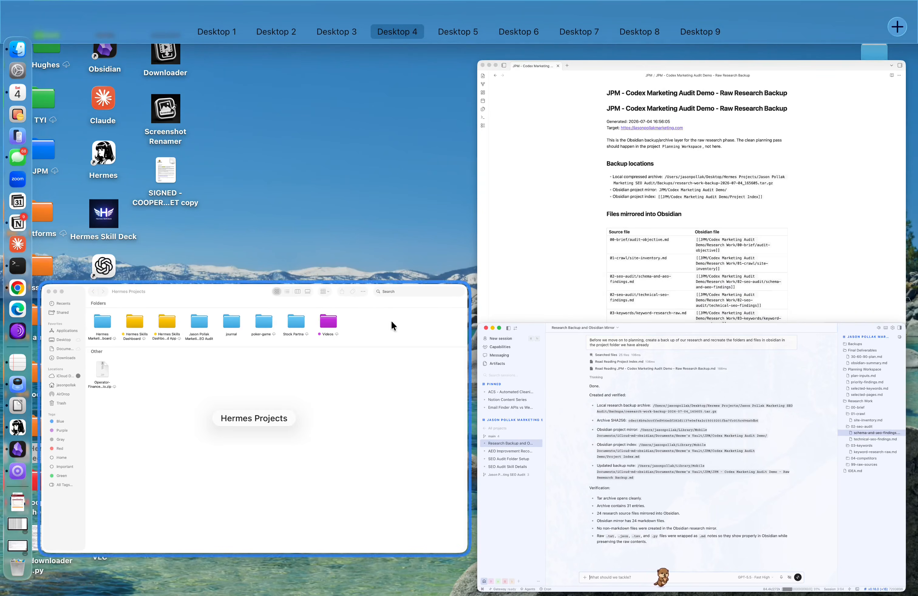
click(518, 244)
click(57, 32)
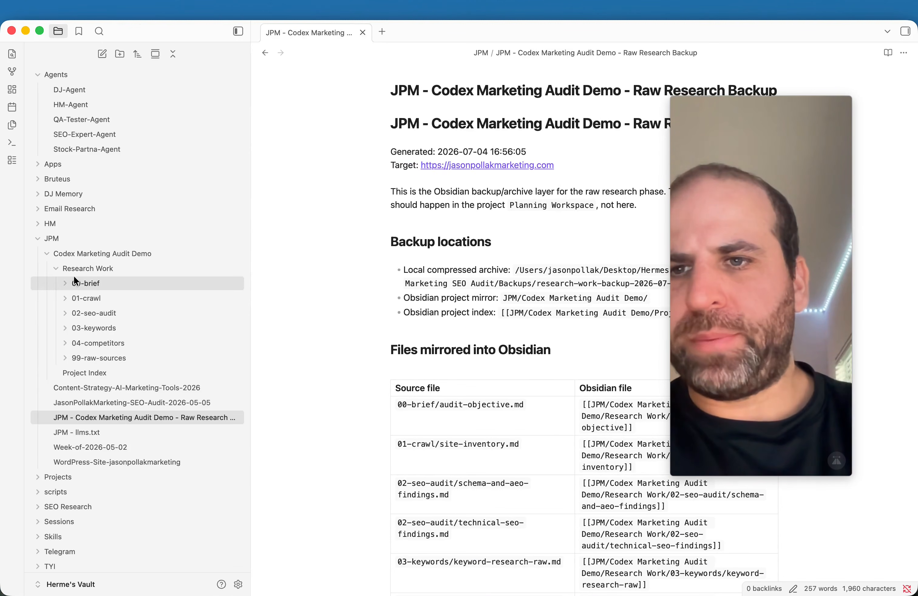
click(76, 282)
scroll(360, 331, down, 2)
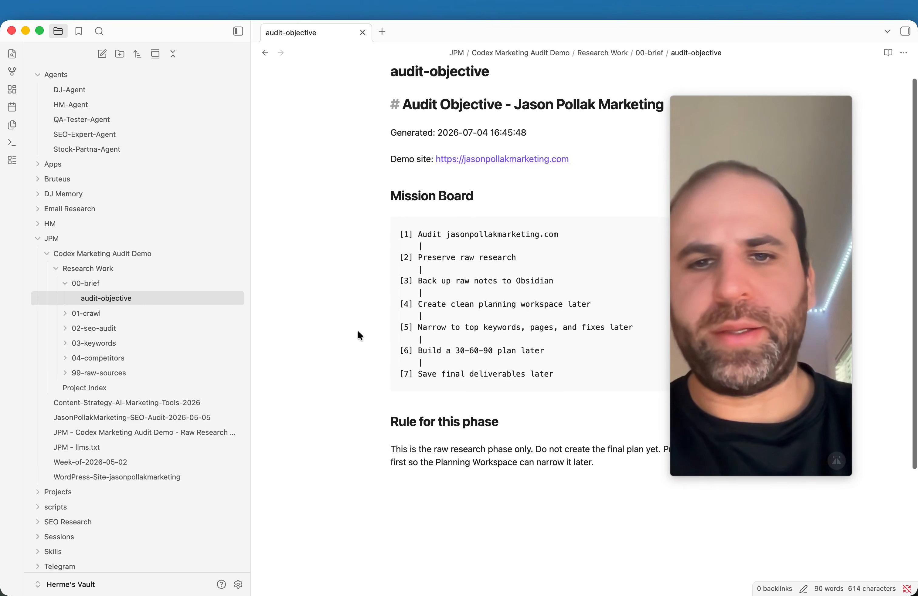
- Expand the 01-crawl and 02-seo-audit folders and look through the schema-and-aeo-findings note
click(125, 312)
scroll(156, 311, down, 6)
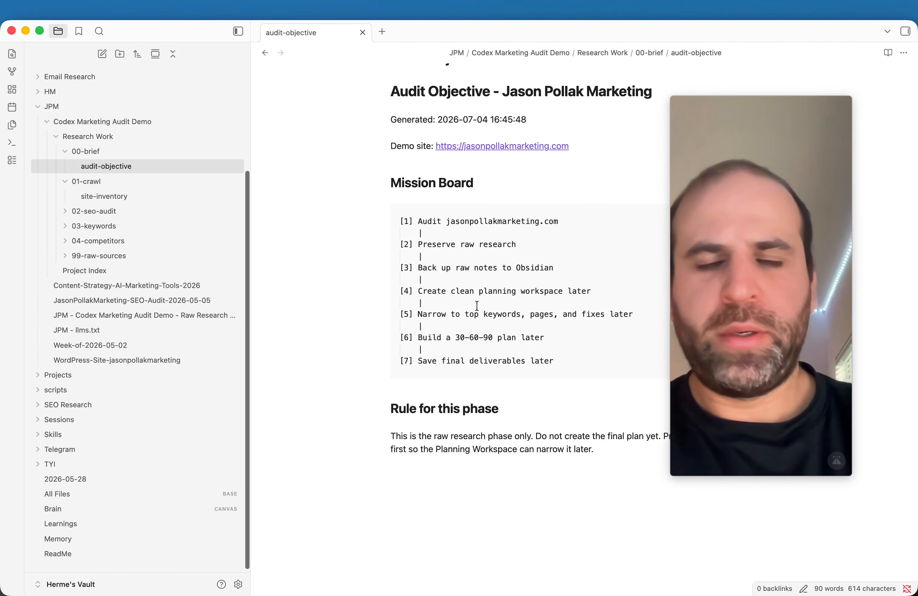
click(102, 212)
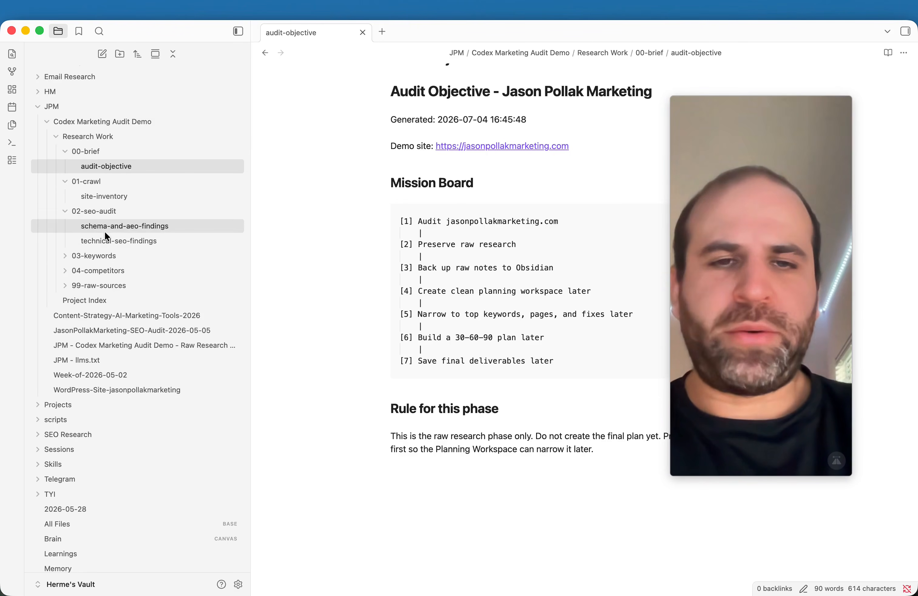
click(107, 228)
scroll(350, 281, down, 15)
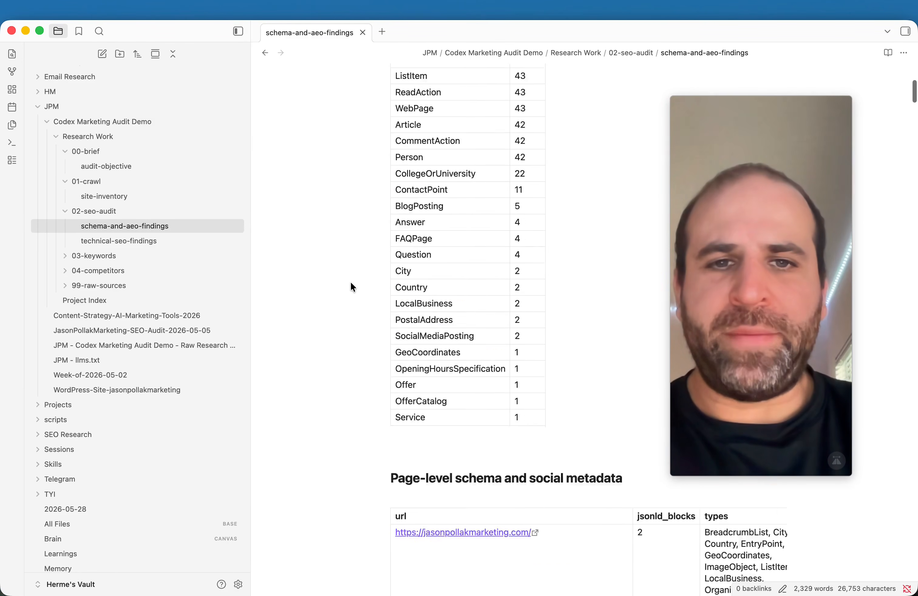
scroll(353, 287, down, 20)
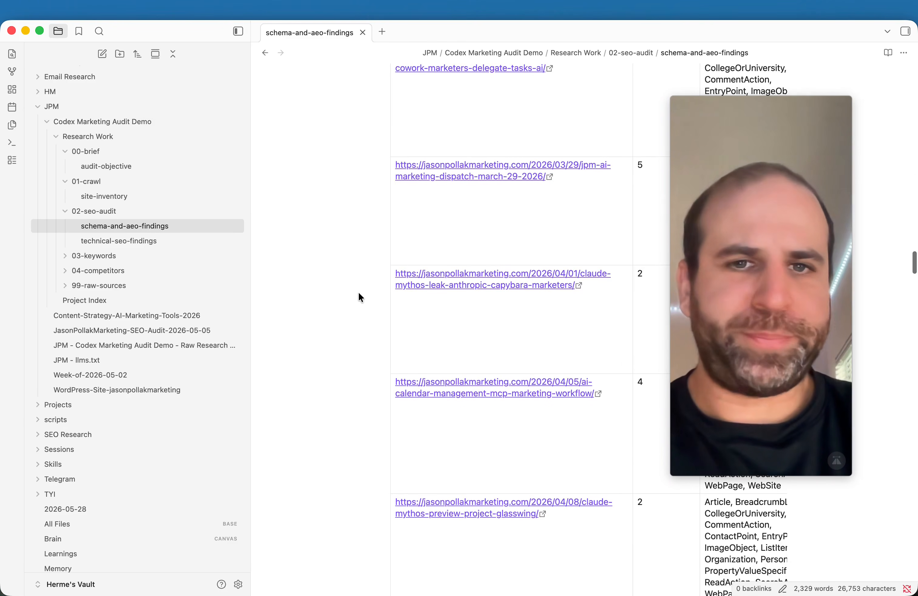
scroll(361, 289, down, 20)
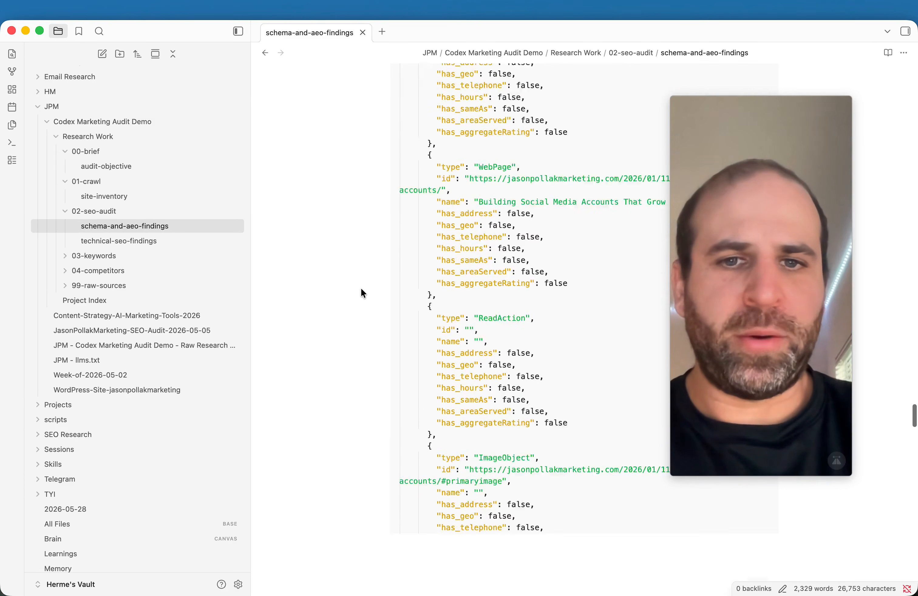
scroll(358, 286, down, 5)
scroll(355, 284, up, 20)
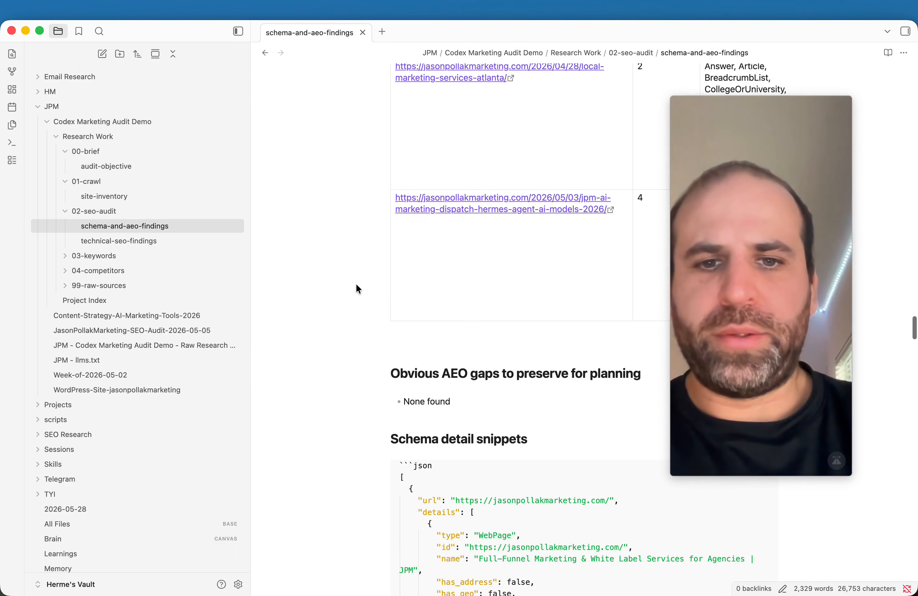
- Open the technical-seo-findings note, review its indexing and crawl controls, and hide the vault's file list
click(108, 241)
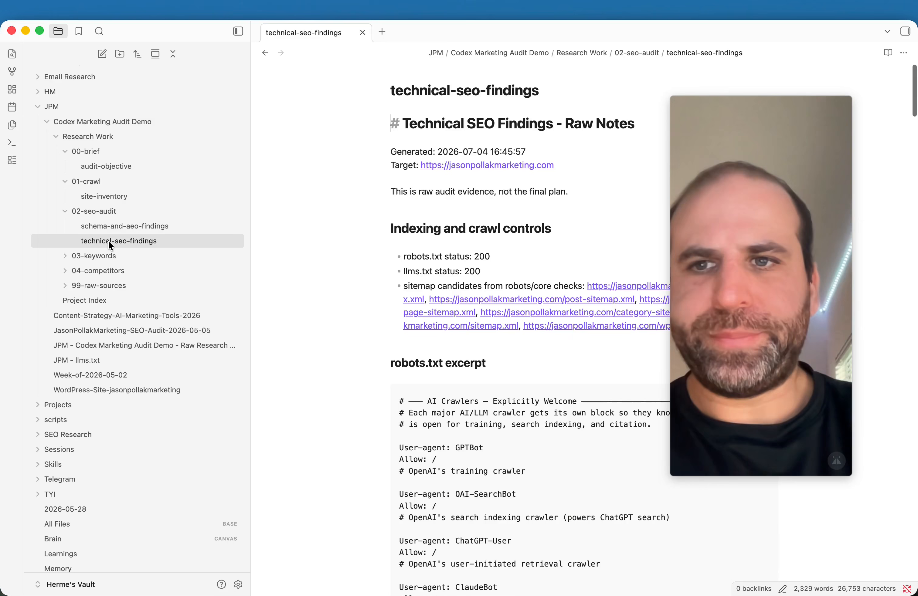
scroll(356, 268, down, 2)
scroll(356, 269, down, 2)
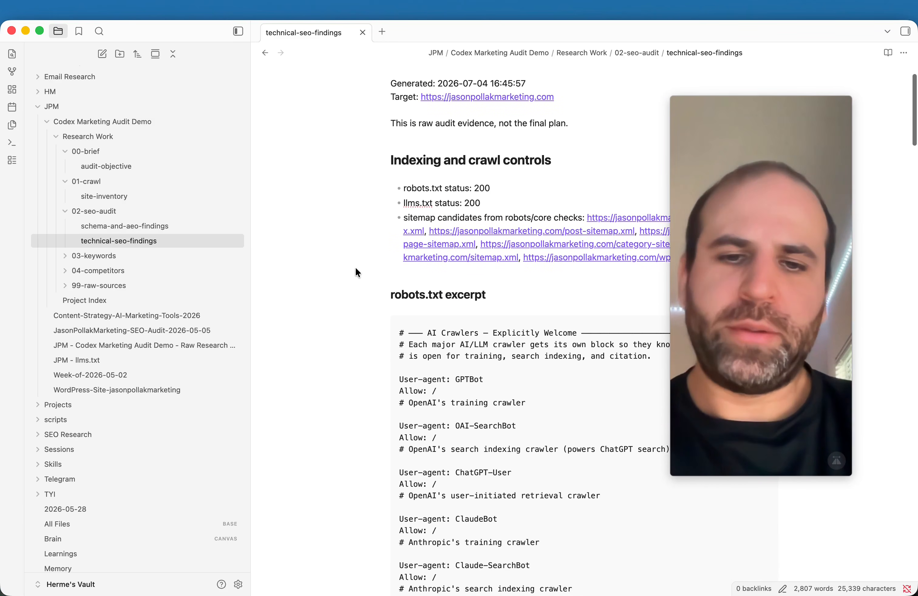
click(238, 31)
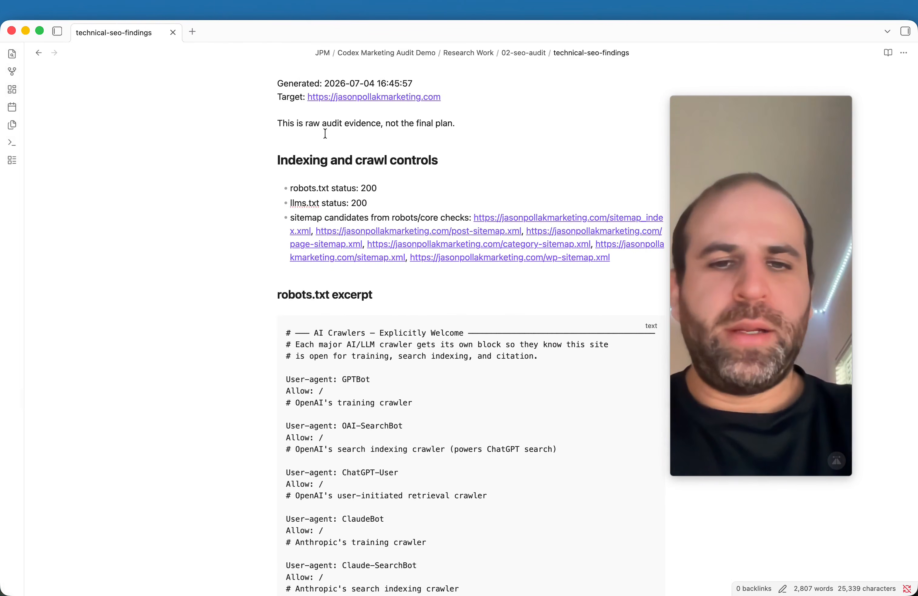
- Switch to Finder, open the SEO audit project's Research Work folder, and check the contents of 99-raw-sources
key(ctrl+Up)
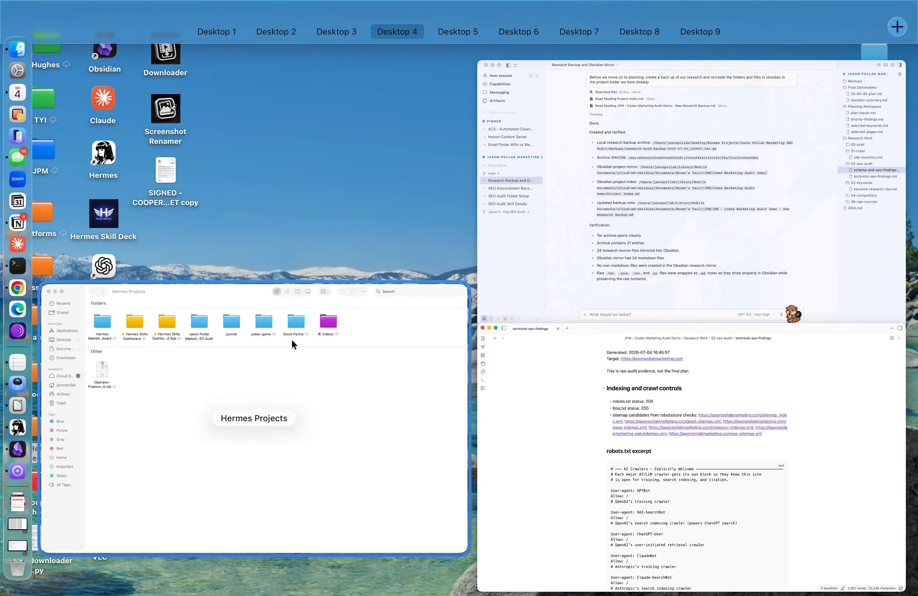
click(294, 326)
double_click(343, 111)
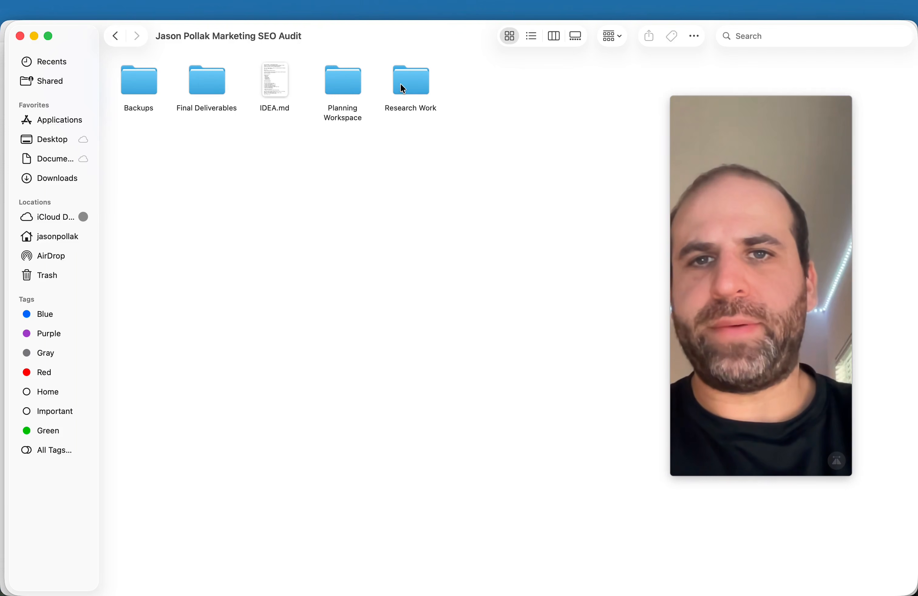
double_click(340, 91)
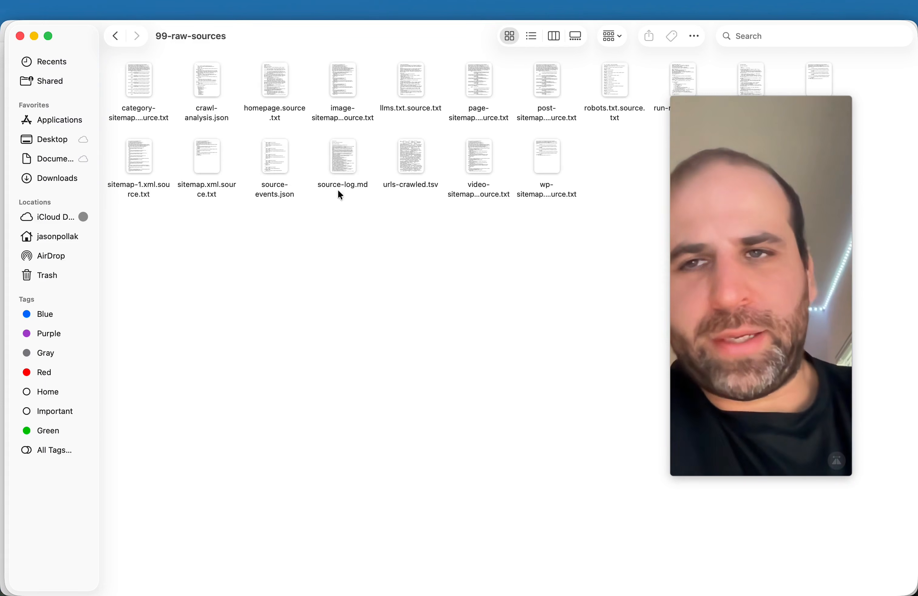
click(117, 37)
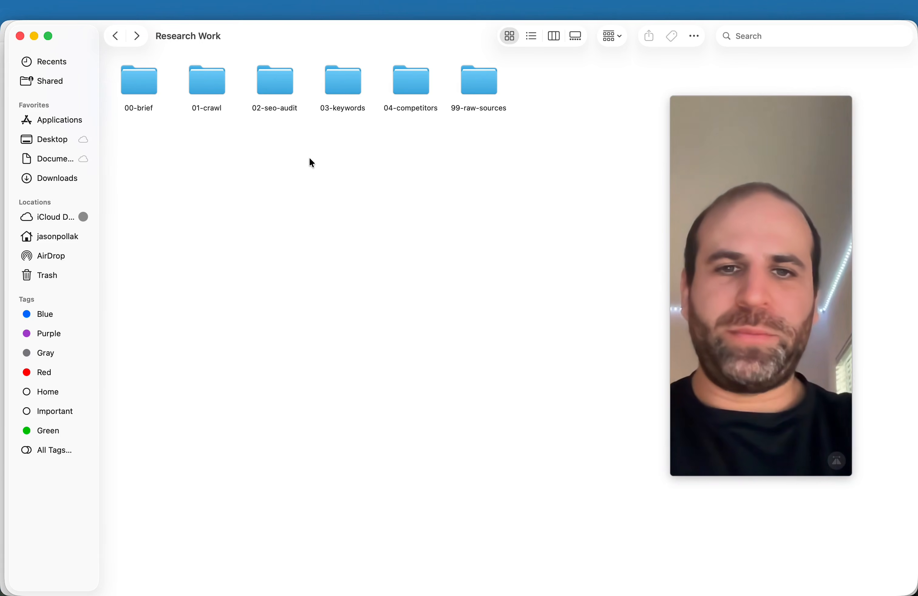
- Switch from Finder to the Hermes Agent window showing the research backup session
key(ctrl+Up)
click(700, 300)
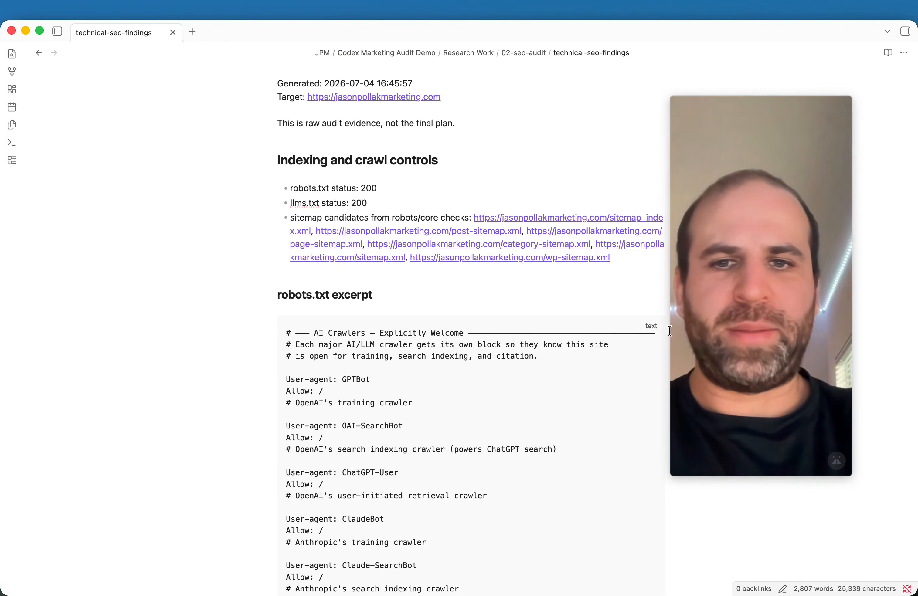
key(ctrl+Up)
click(546, 170)
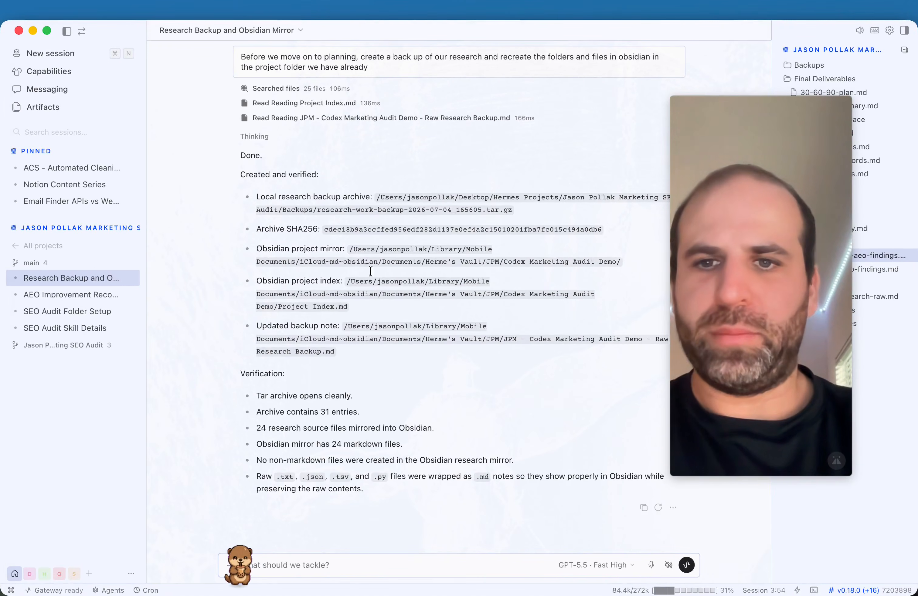
- Start a new session and send the prompt "Lets begin the planning phase and put our findings into the planning folders."
key(super+n)
text(Lets begin th)
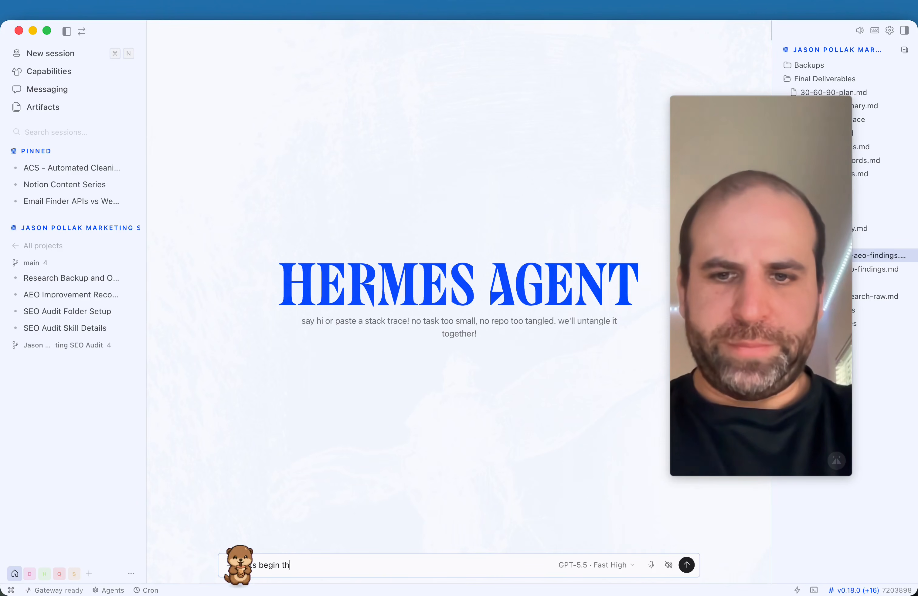
text(e planning phase and put our findings in the)
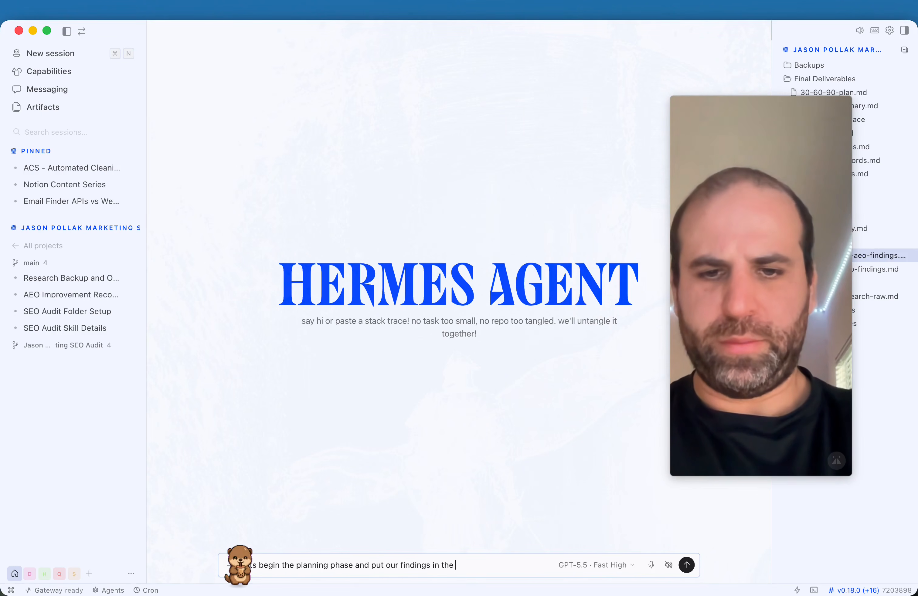
key(BackSpace)
key(BackSpace)
key(BackSpace)
key(BackSpace)
key(BackSpace)
text(to the plann)
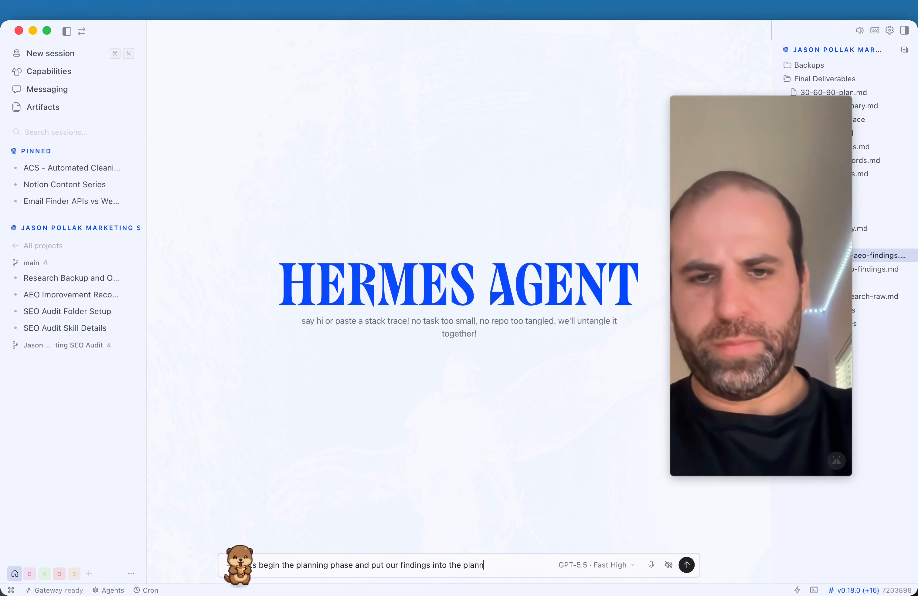
text(.)
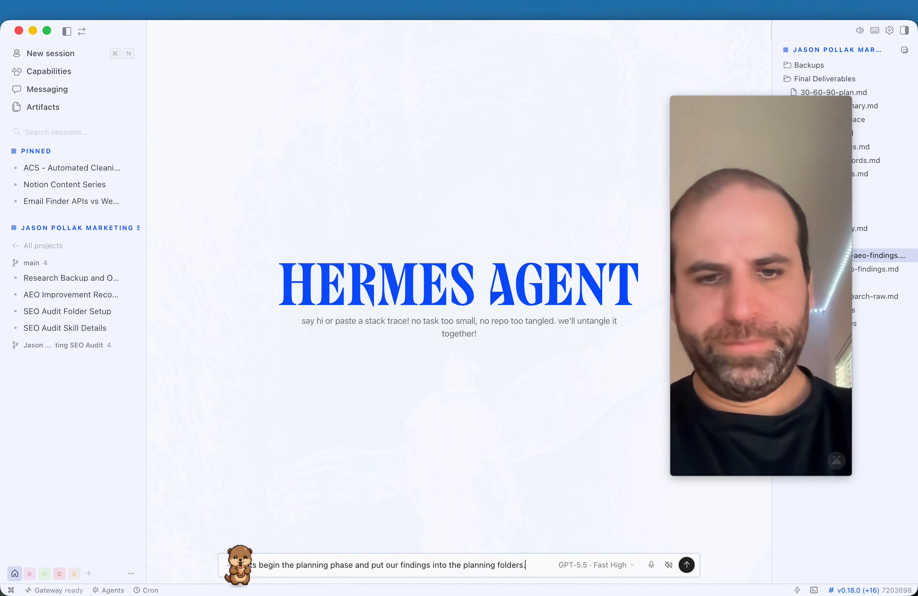
key(Return)
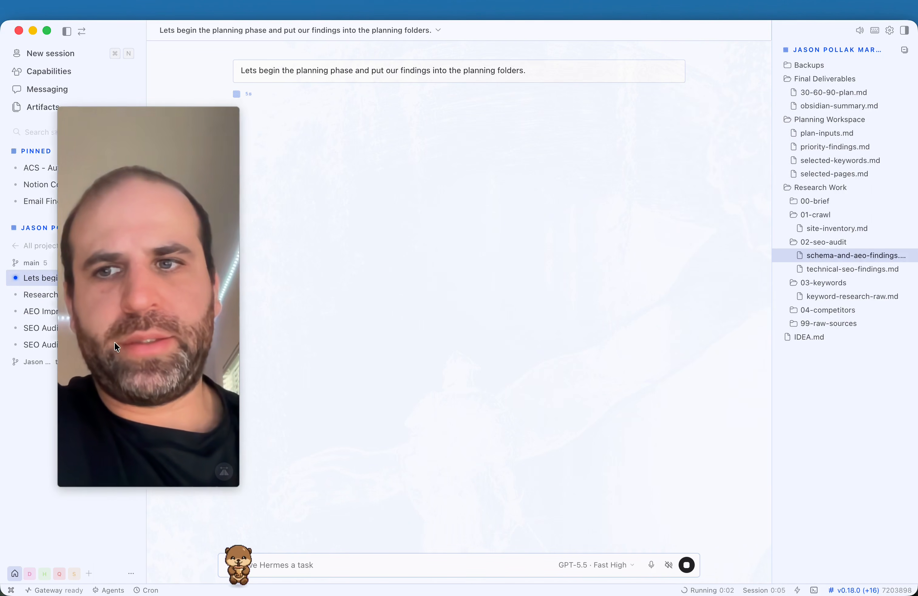
- Collapse the Research Work folder and review the AEO Improvement Recommendations session's answer about which tool did the SEO audit
click(807, 187)
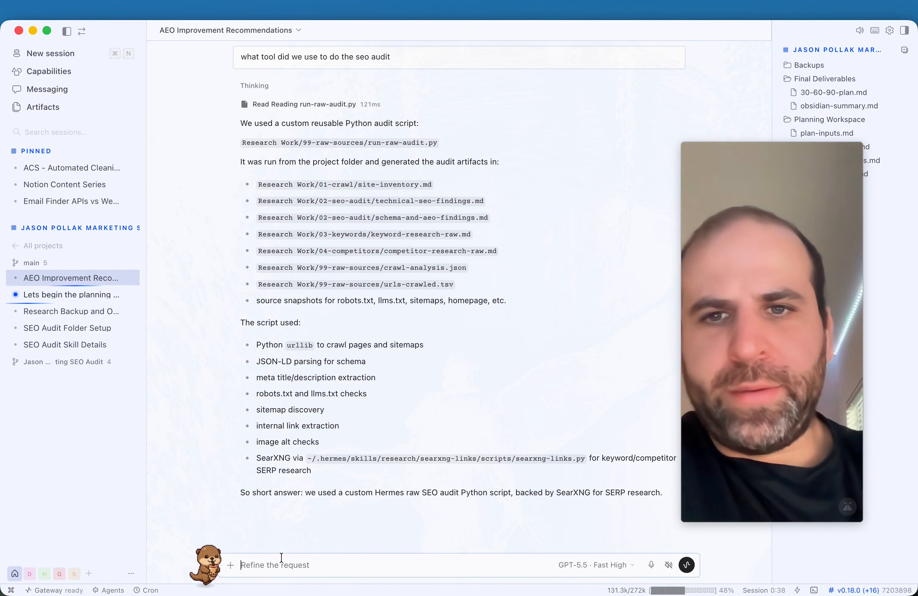
scroll(425, 326, up, 3)
scroll(427, 328, down, 3)
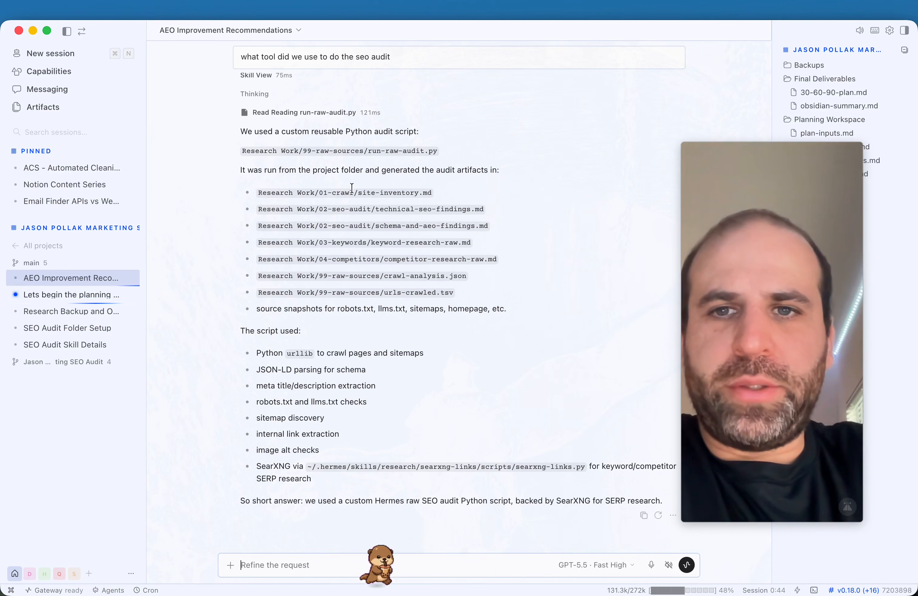
drag(751, 399, 117, 379)
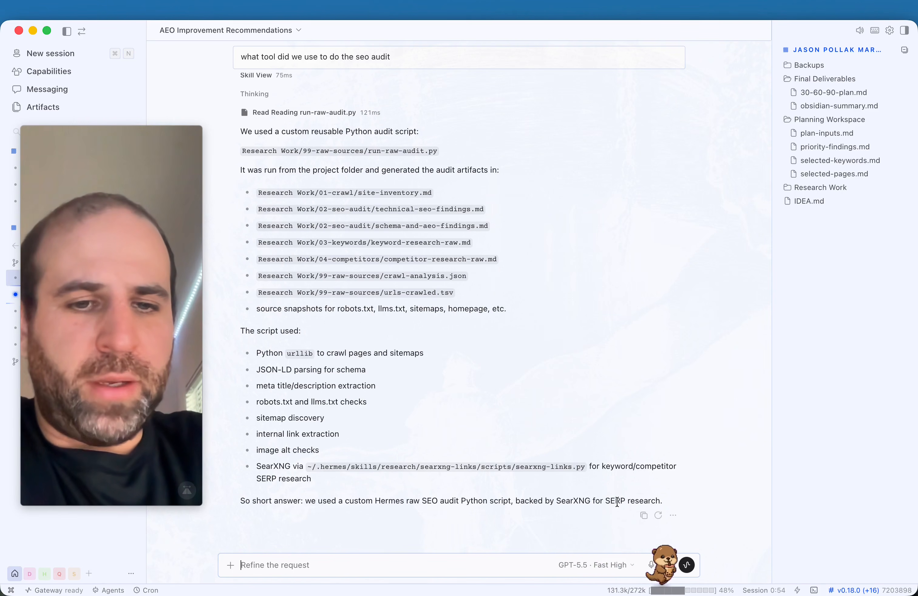
scroll(327, 452, up, 1)
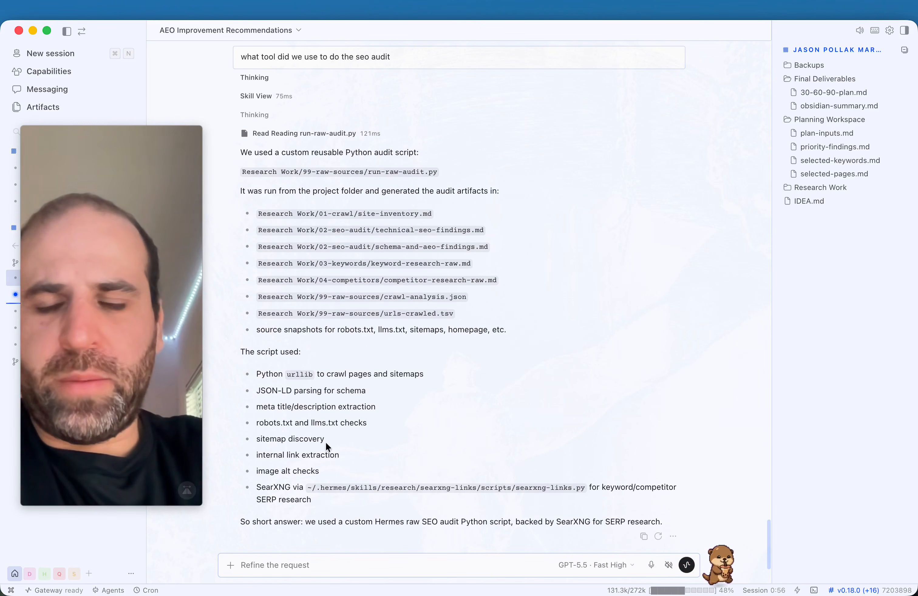
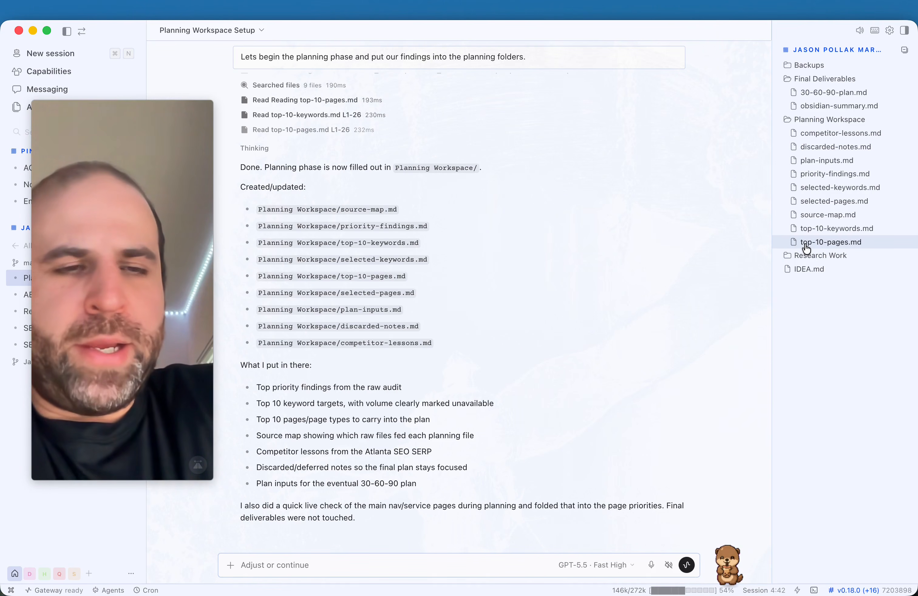
- Open top-10-pages.md from the Planning Workspace, widen its preview, hide the session list and swap the sides of the chat and files
click(829, 242)
drag(581, 280, 388, 301)
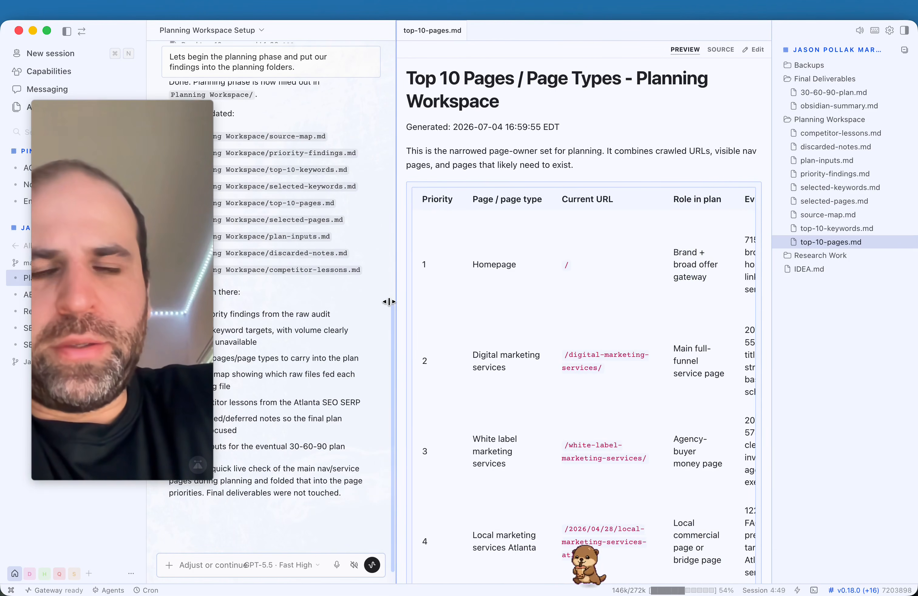
click(64, 33)
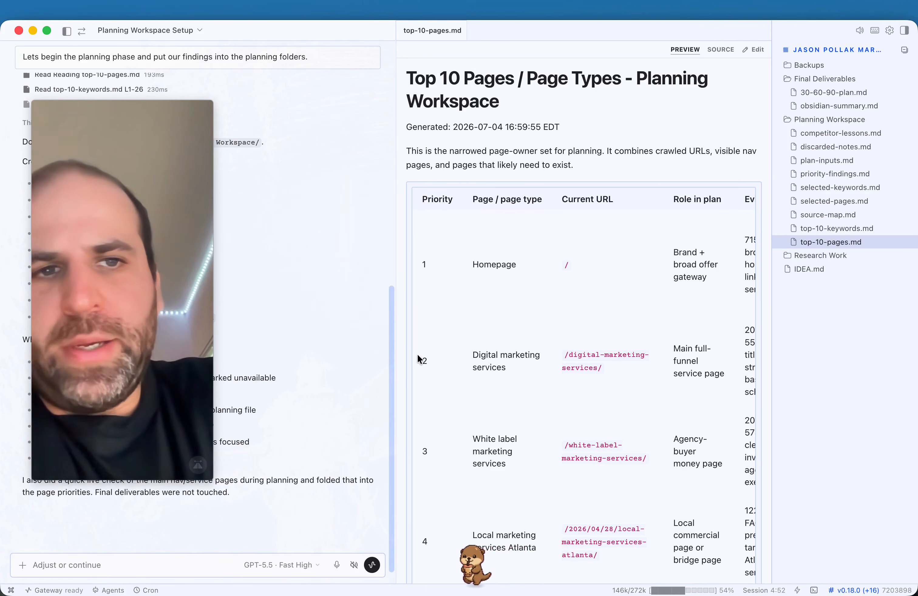
click(83, 33)
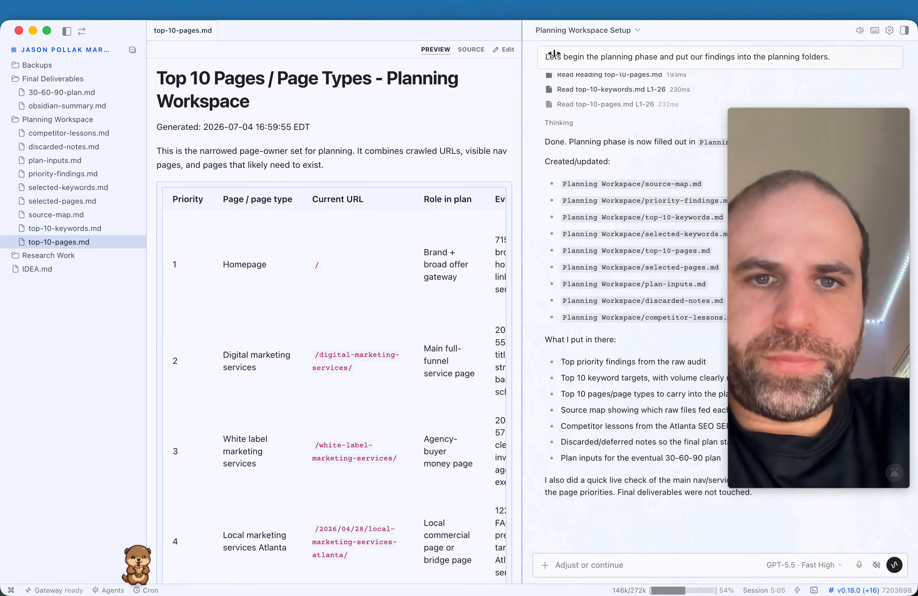
- Read through the top-10-pages table, including its role, evidence and action columns and the page-owner decisions below it
scroll(404, 327, down, 5)
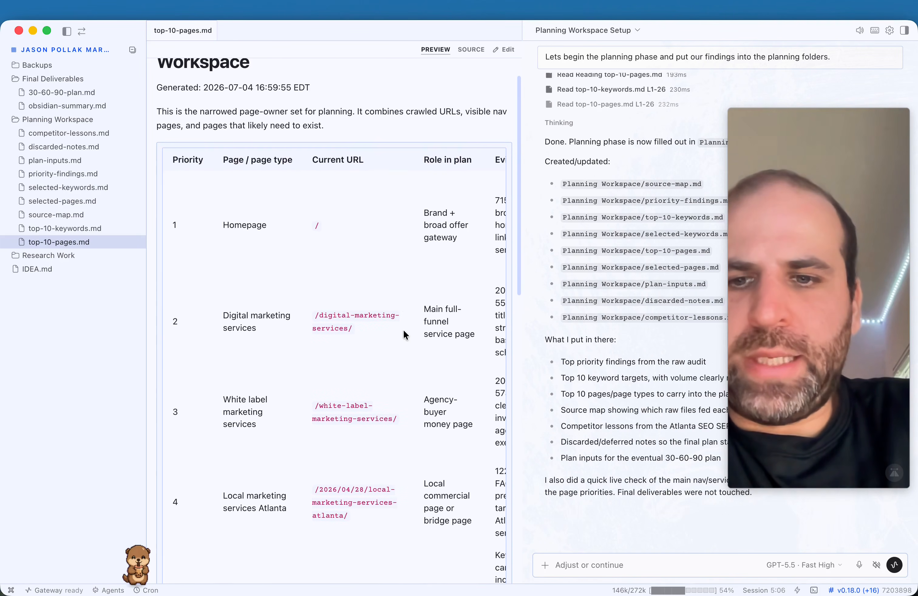
scroll(404, 333, down, 15)
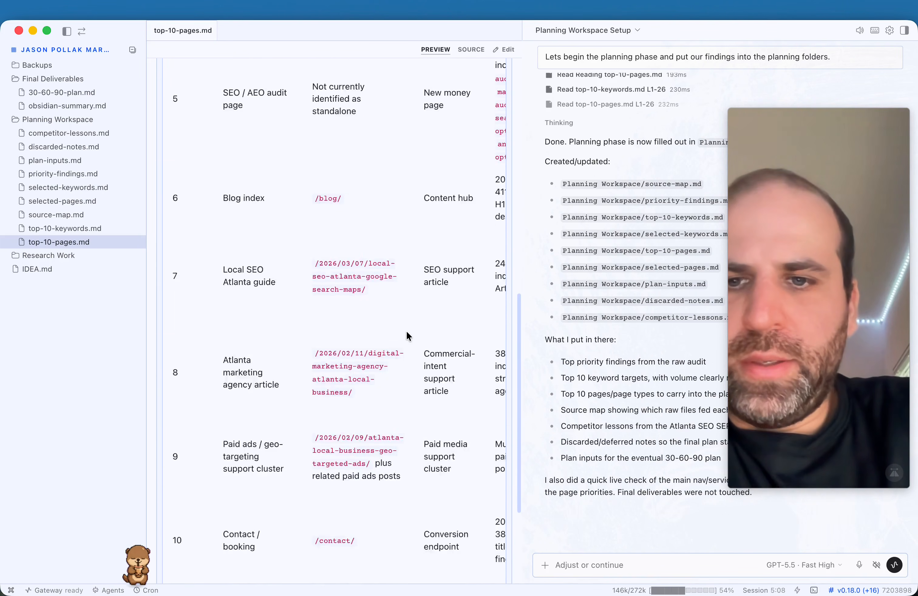
scroll(439, 325, right, 5)
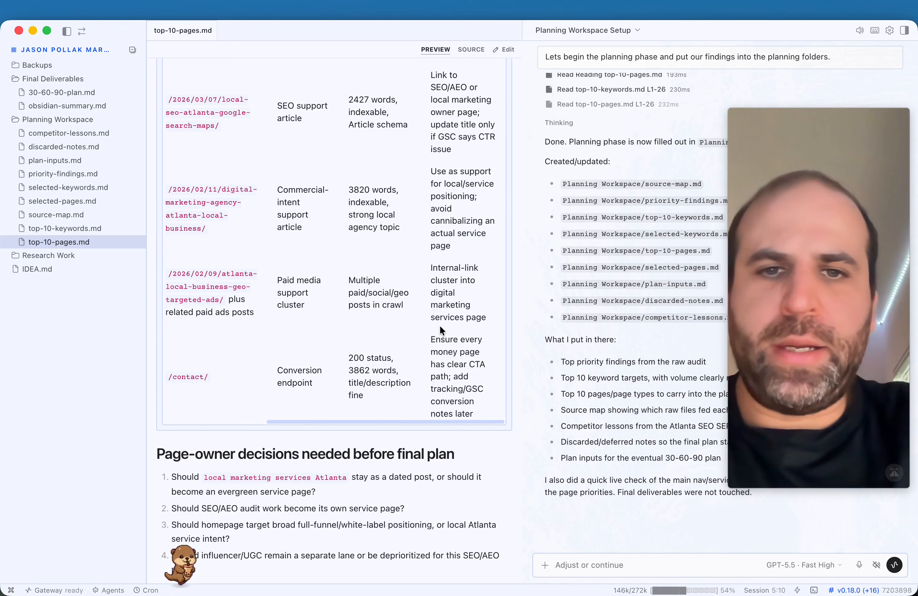
scroll(439, 330, up, 10)
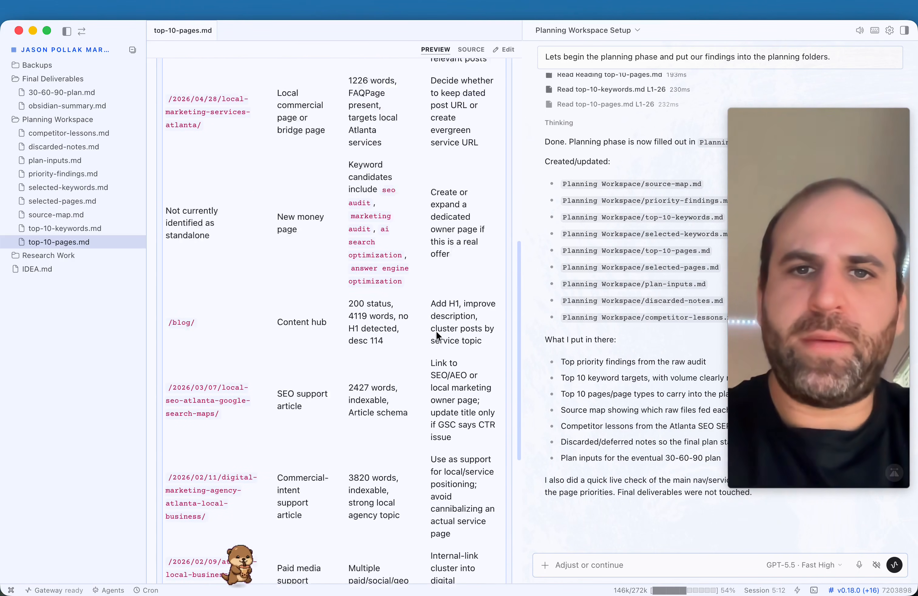
scroll(441, 339, up, 5)
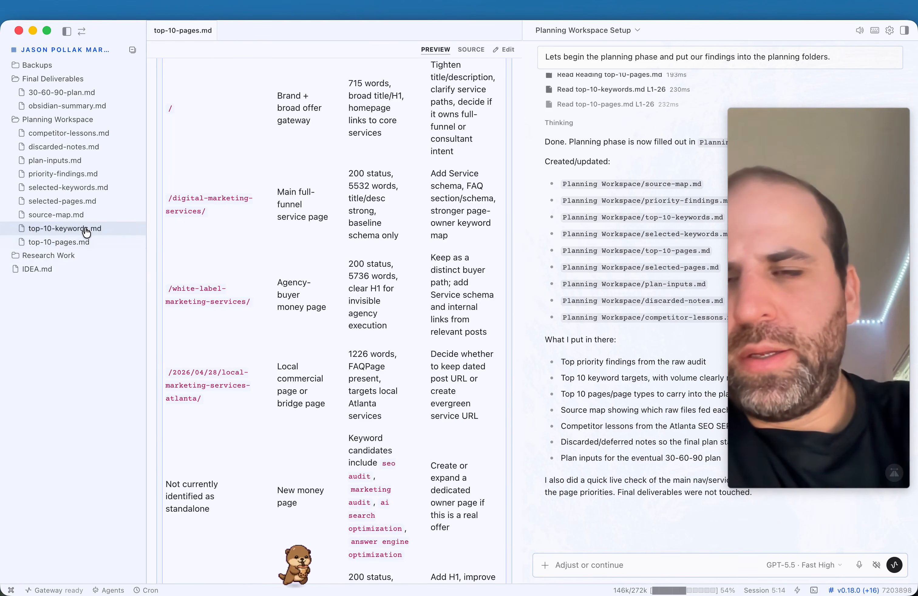
- Open top-10-keywords.md and review the keyword clusters with their intent, proposed owner page and current status
click(103, 230)
scroll(329, 312, down, 2)
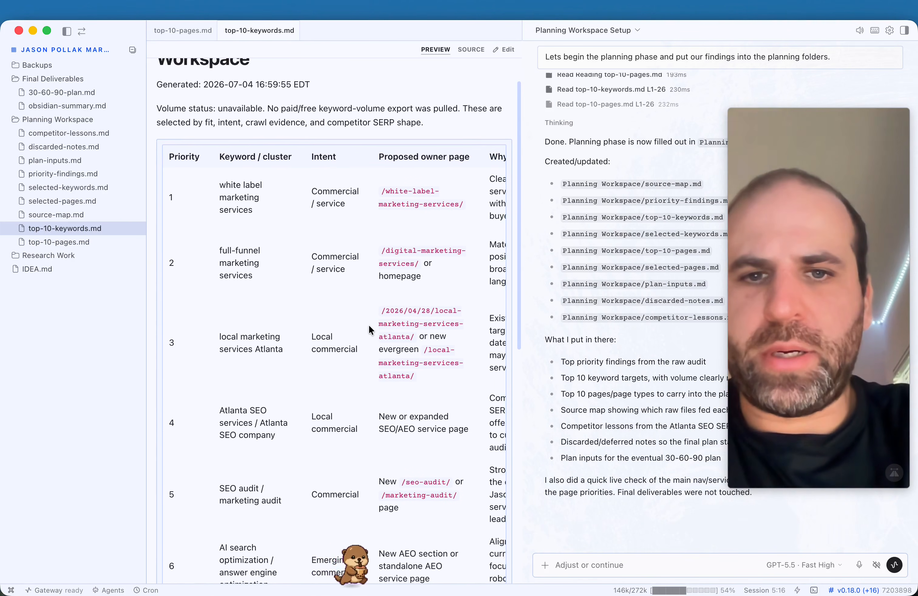
scroll(368, 325, right, 4)
scroll(366, 358, right, 1)
scroll(366, 356, down, 3)
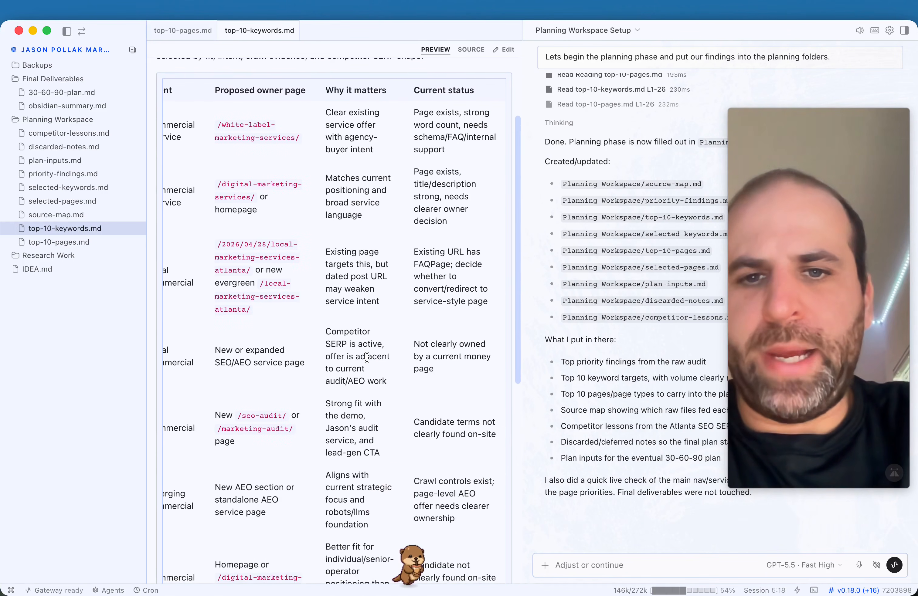
scroll(366, 357, left, 5)
scroll(348, 349, down, 5)
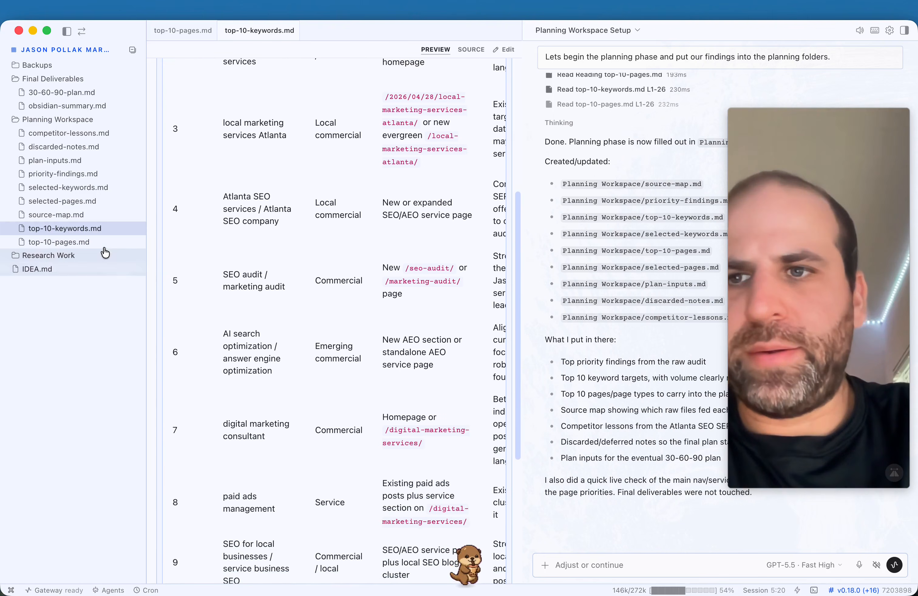
- Open source-map.md and review which research files fed each planning file, down to the planning guardrails
click(79, 215)
scroll(278, 314, down, 3)
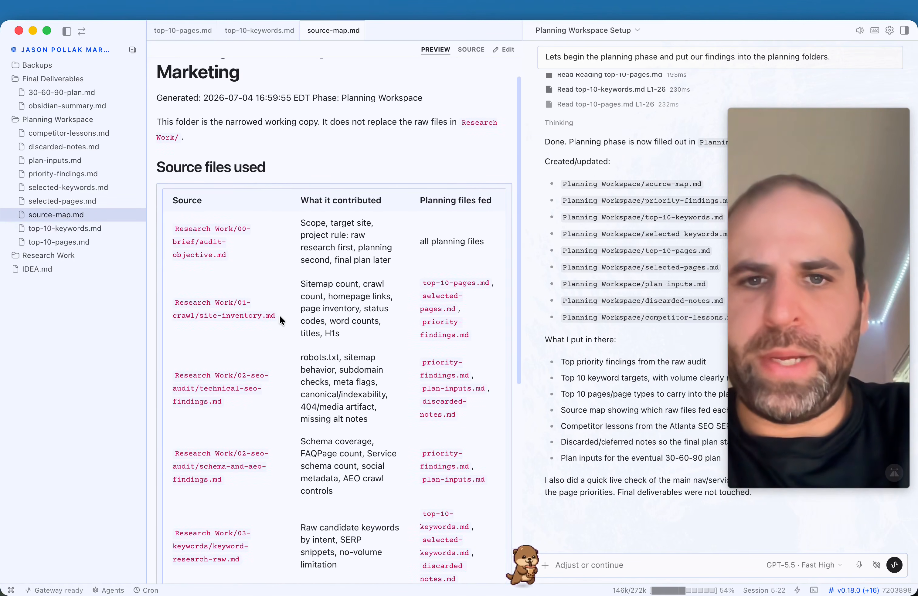
scroll(283, 323, down, 1)
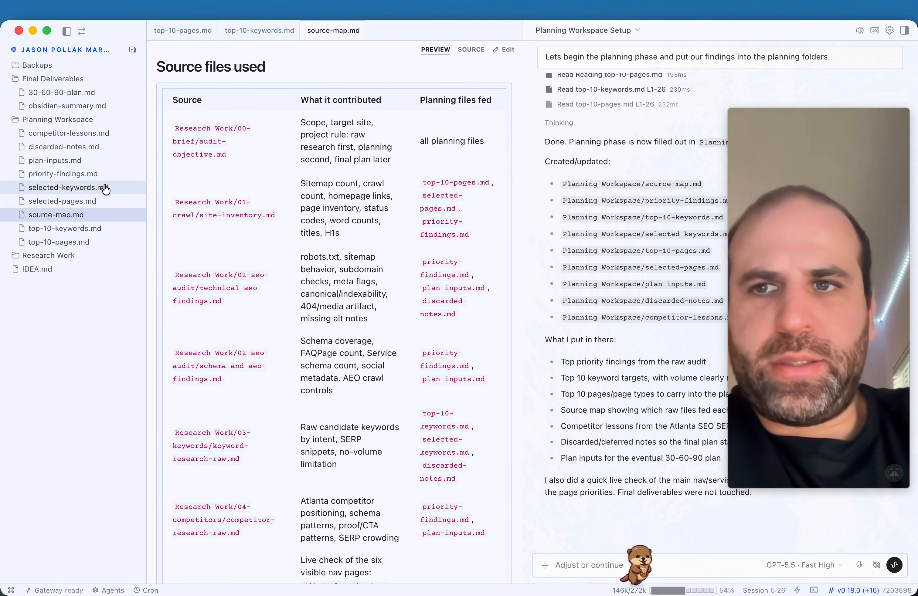
scroll(268, 322, down, 5)
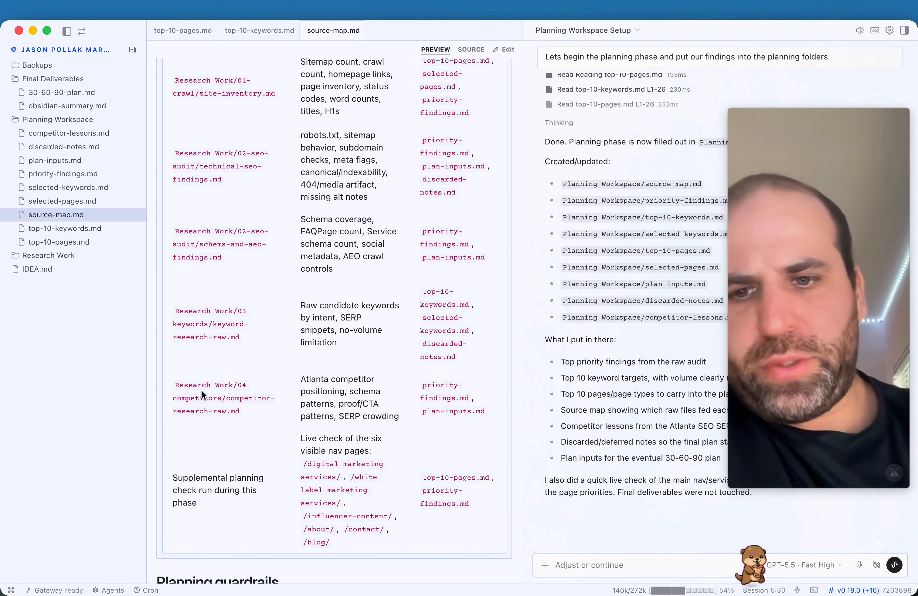
scroll(199, 389, down, 4)
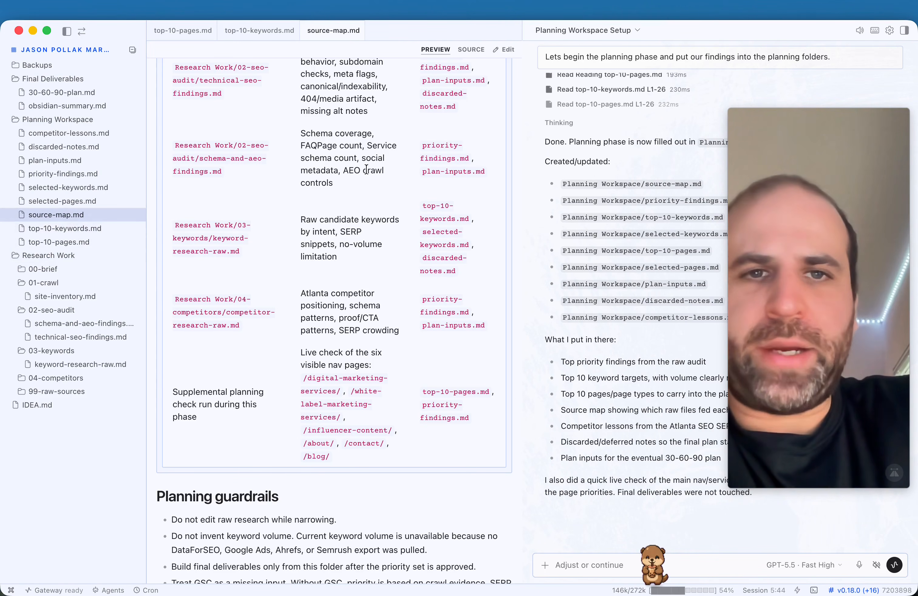
- Swap the chat and file sides back, close the three open planning files and hide the project file browser
click(83, 31)
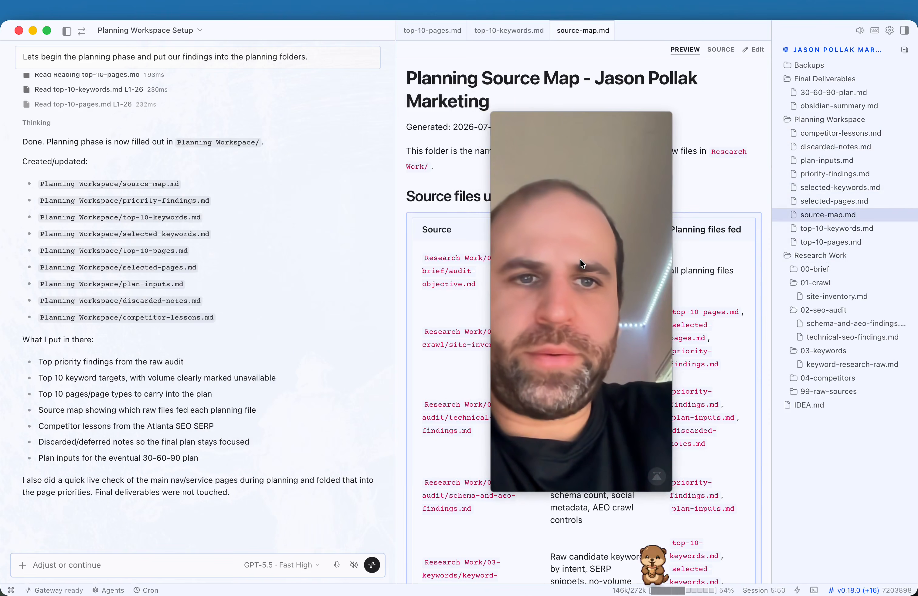
click(606, 31)
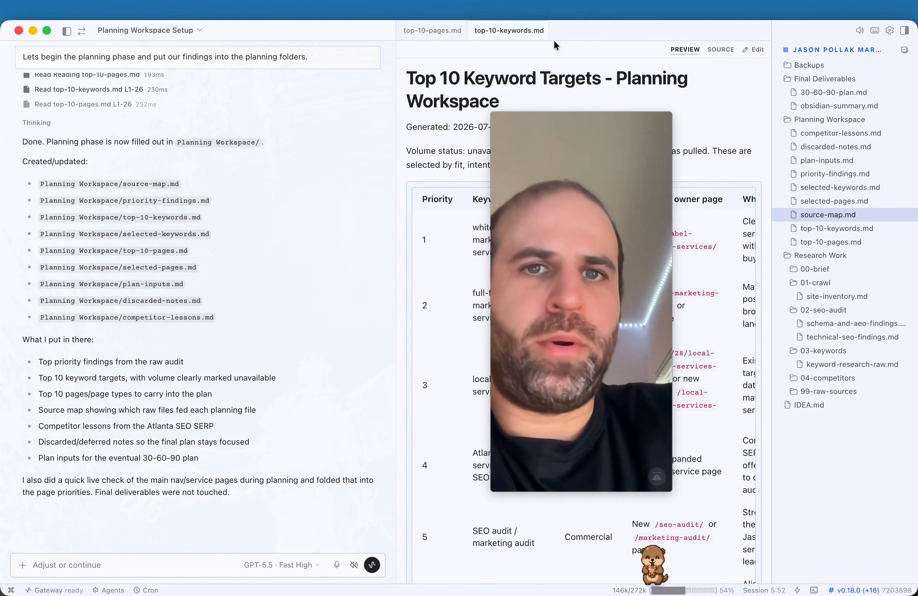
click(540, 31)
click(460, 30)
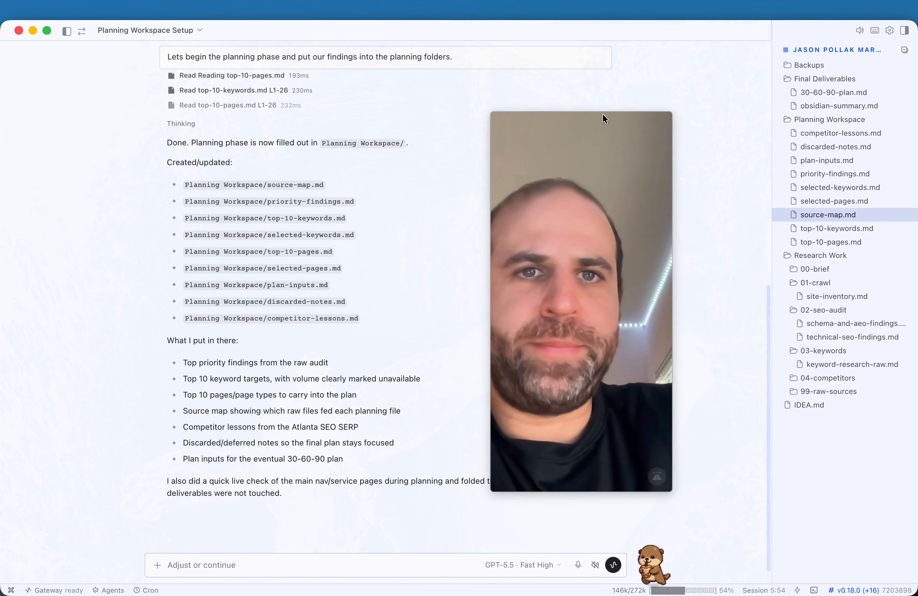
click(901, 30)
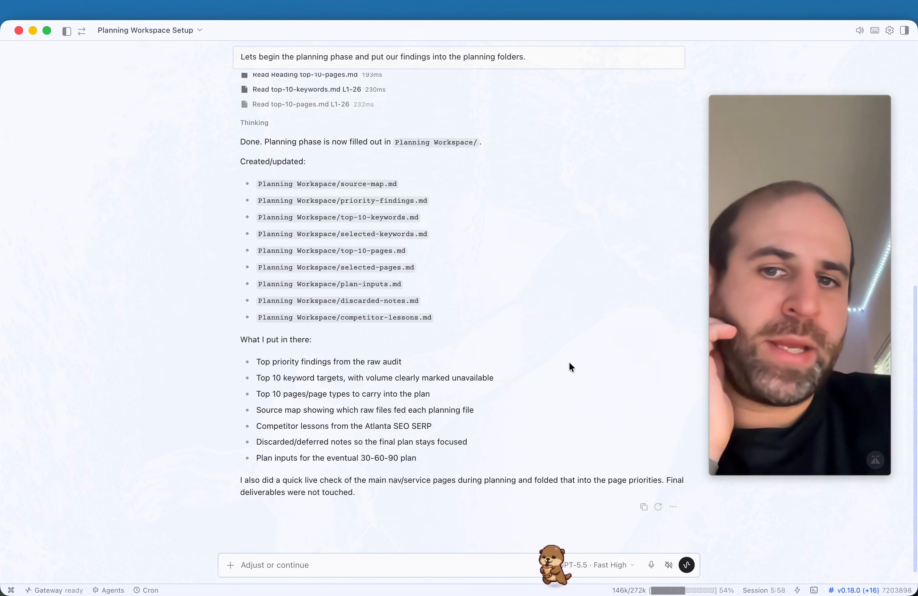
- Send the request "Ok lets create the 30-60-90 plan and final deliverables" in the planning session and stop the run
click(390, 563)
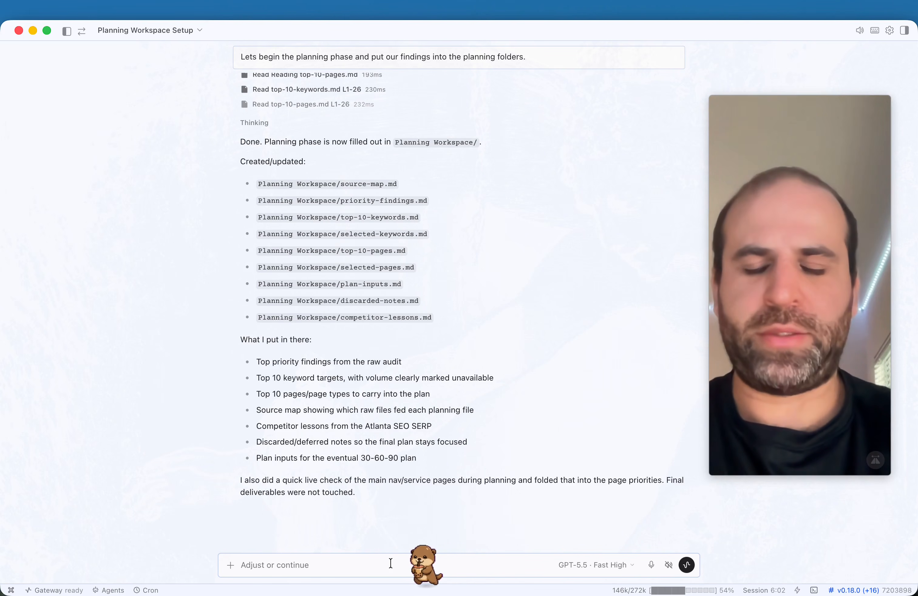
text(Ok lets cre)
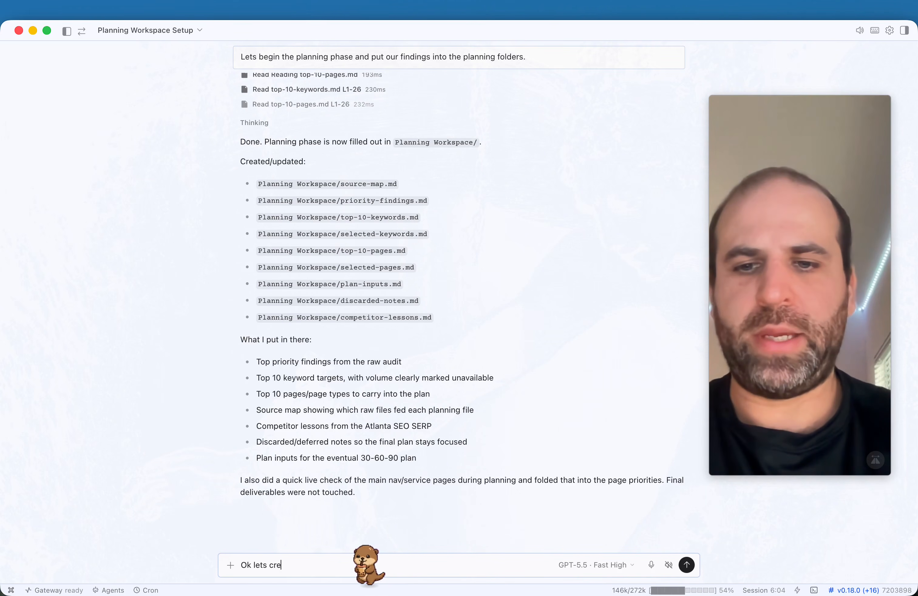
text(ate the 30-6)
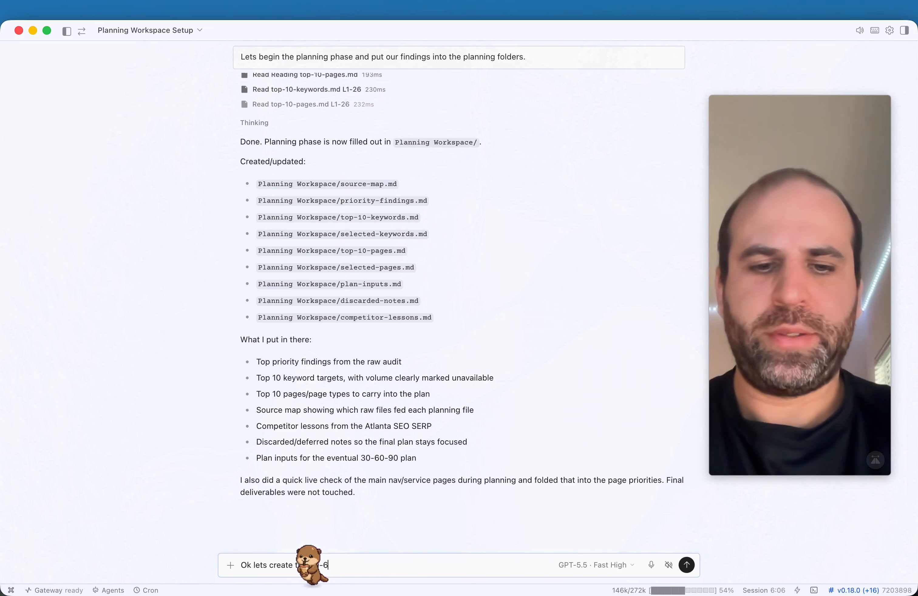
text(0-90 plan and)
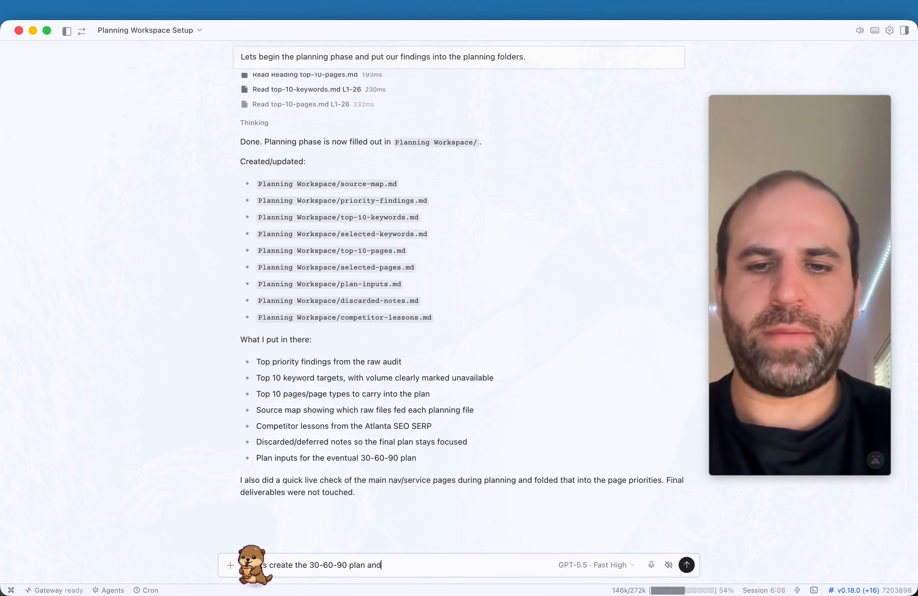
text( final deliverab)
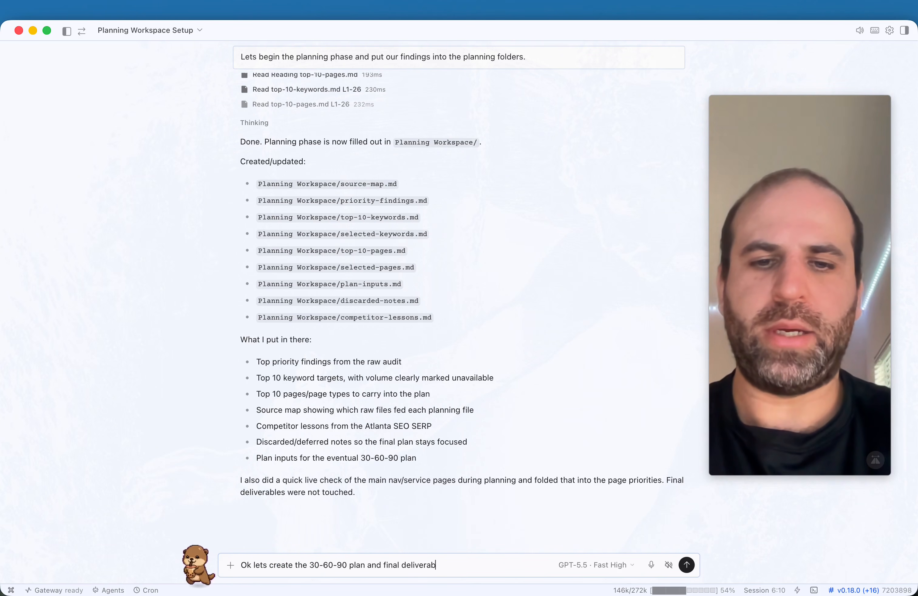
key(Return)
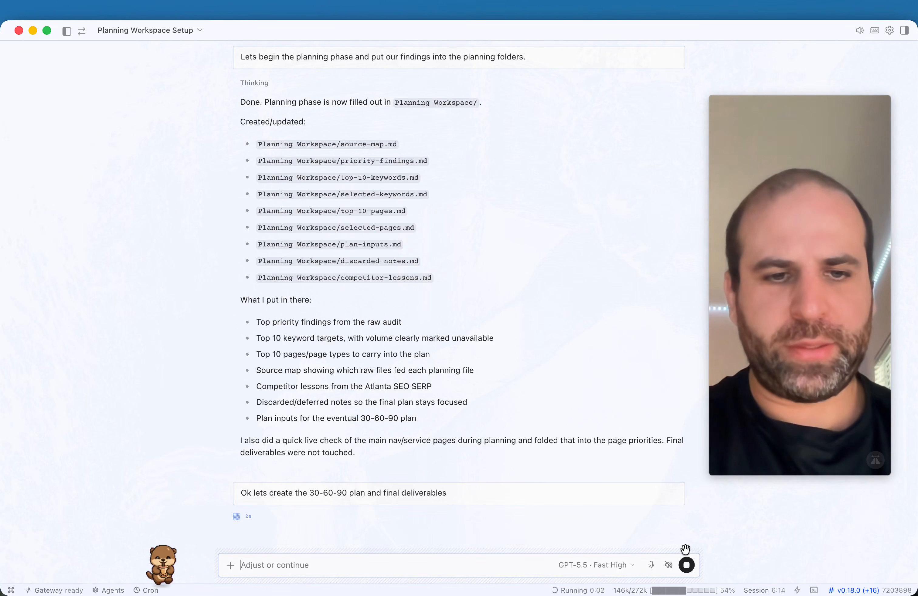
click(687, 569)
- Set the OpenAI Codex GPT-5.5 model's effort to Max and resend the request for the 30-60-90 plan and final deliverables
click(618, 561)
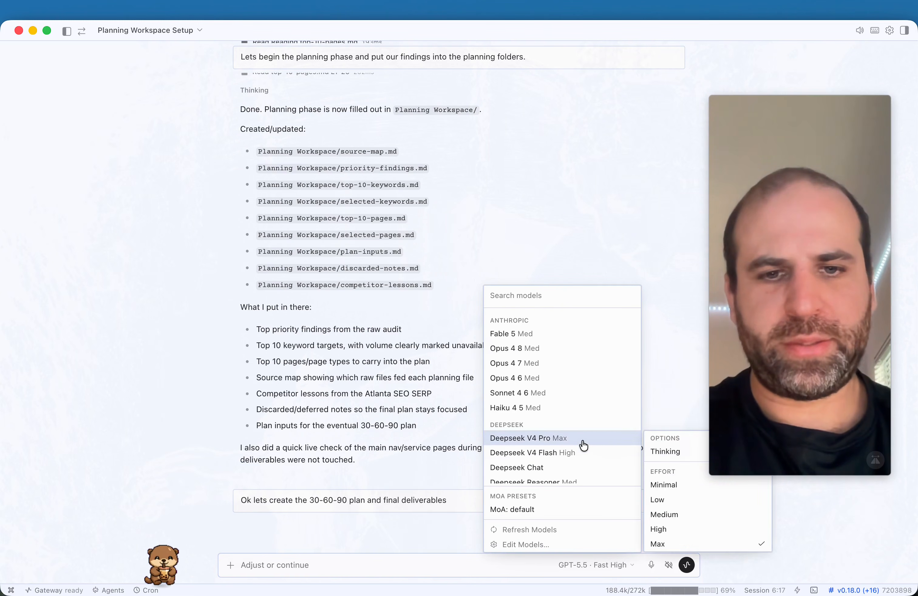
text(code)
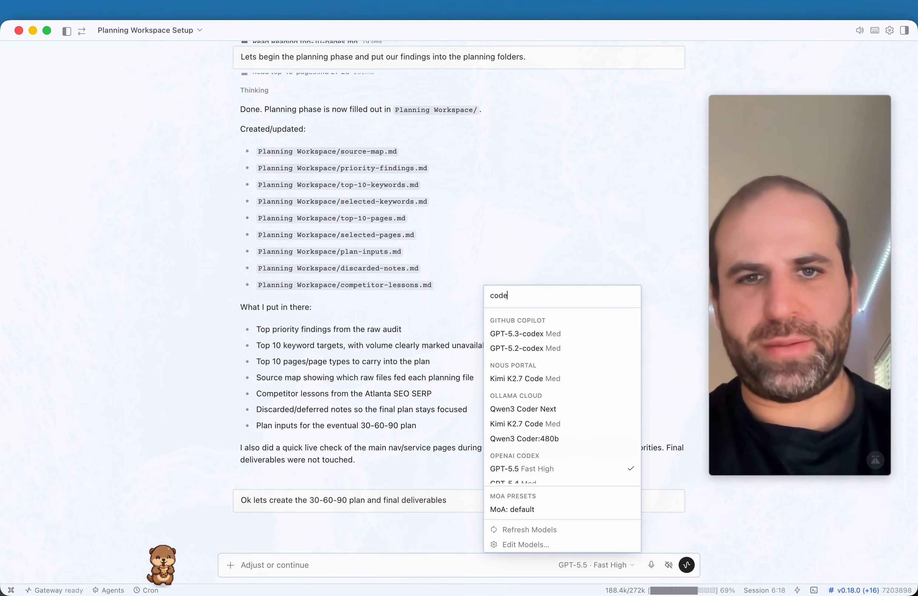
text(x)
mouse_move(535, 441)
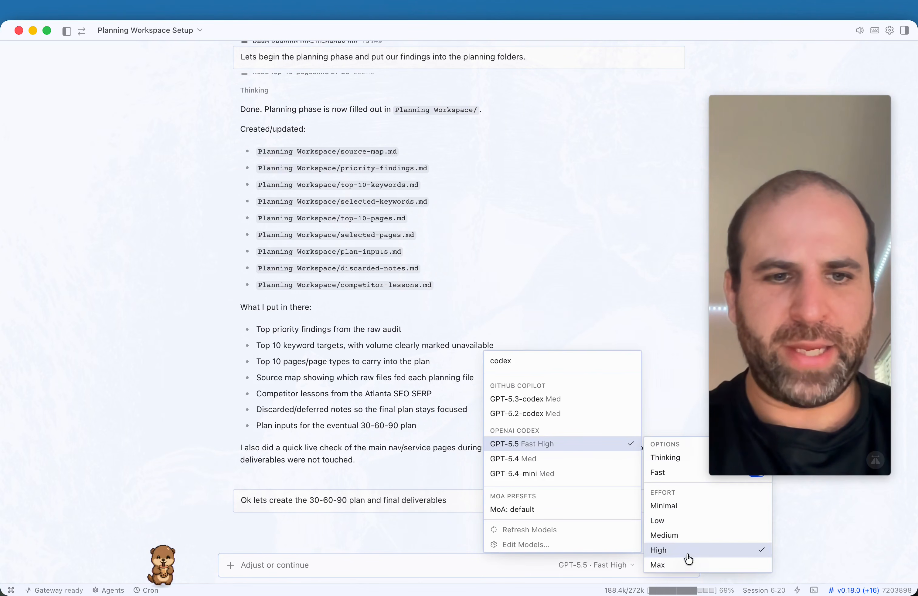
click(687, 565)
click(360, 504)
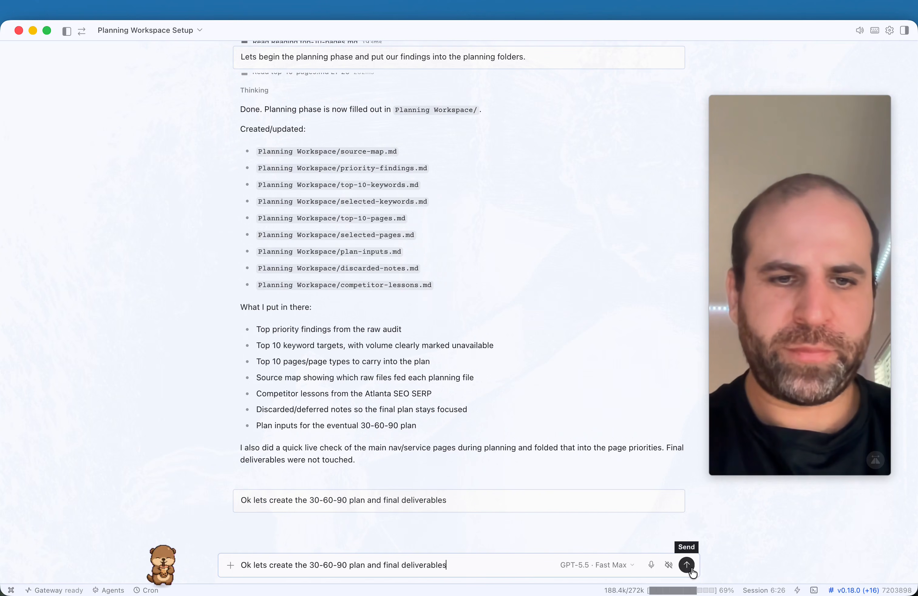
click(690, 568)
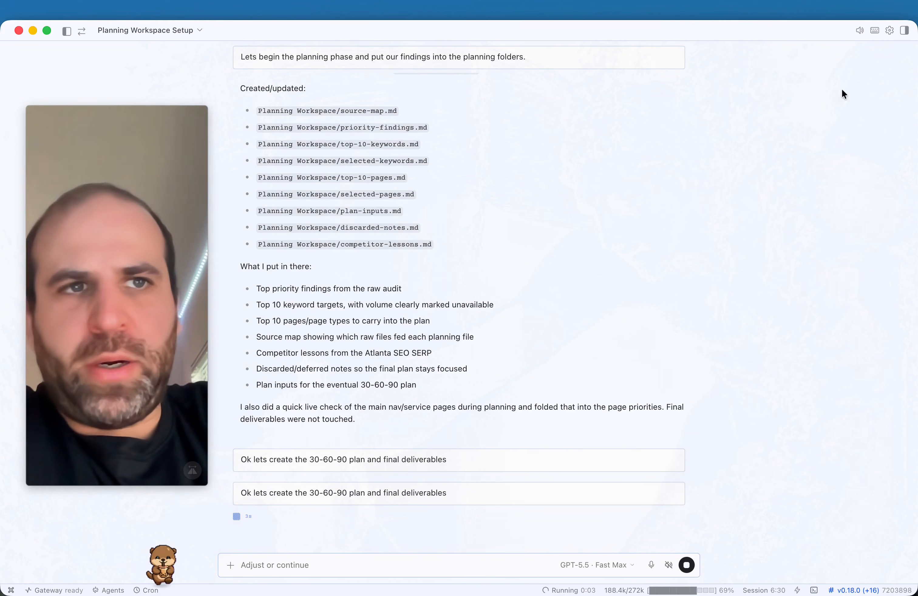
- Show the project file browser to check the Final Deliverables folder and hide it again
click(904, 30)
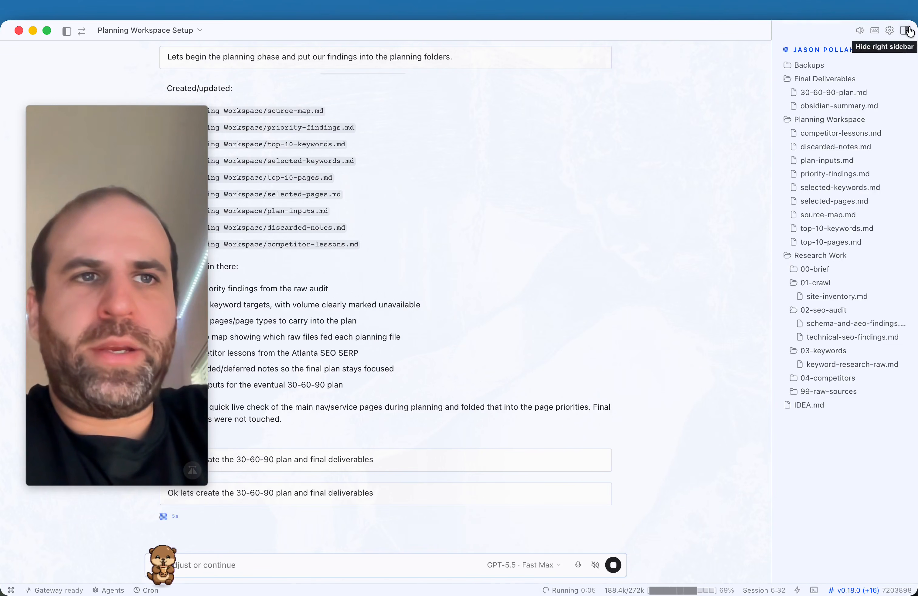
click(905, 31)
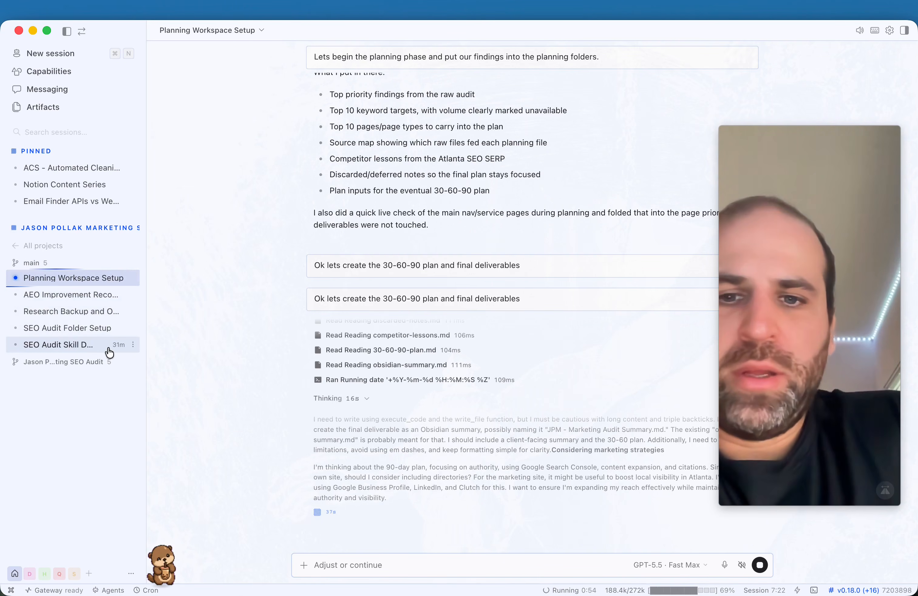
- Create a branch of the AEO Improvement Recommendations session and return to the original session
click(78, 302)
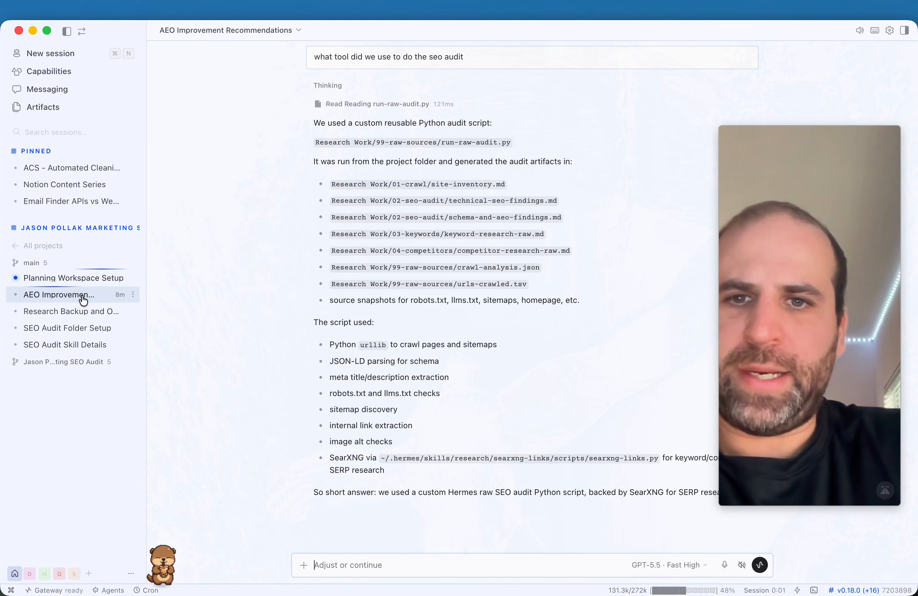
right_click(84, 296)
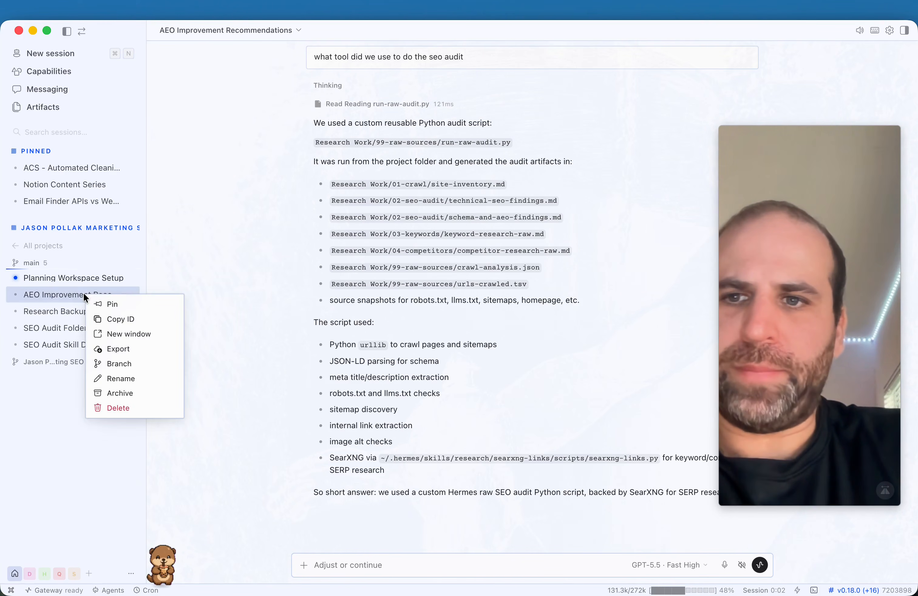
click(121, 365)
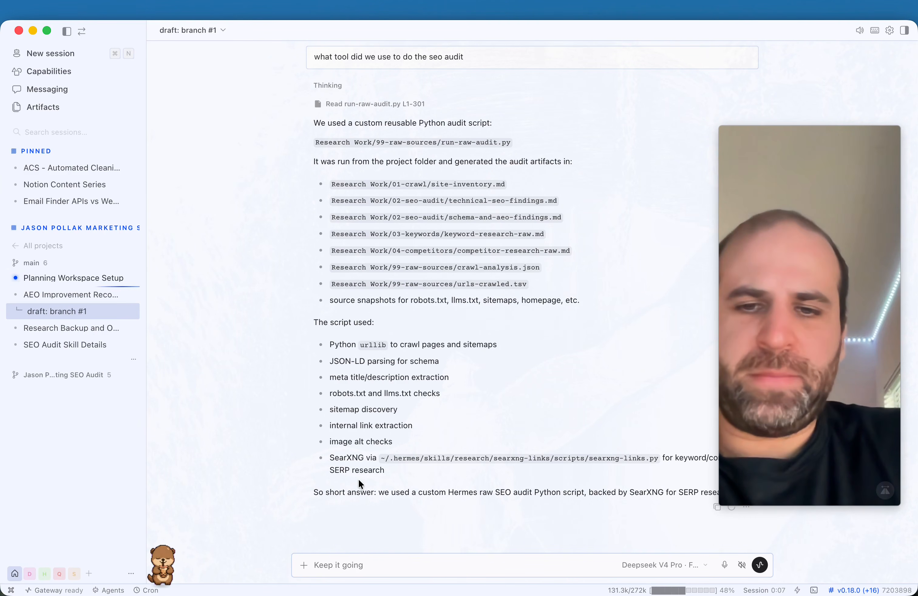
click(62, 297)
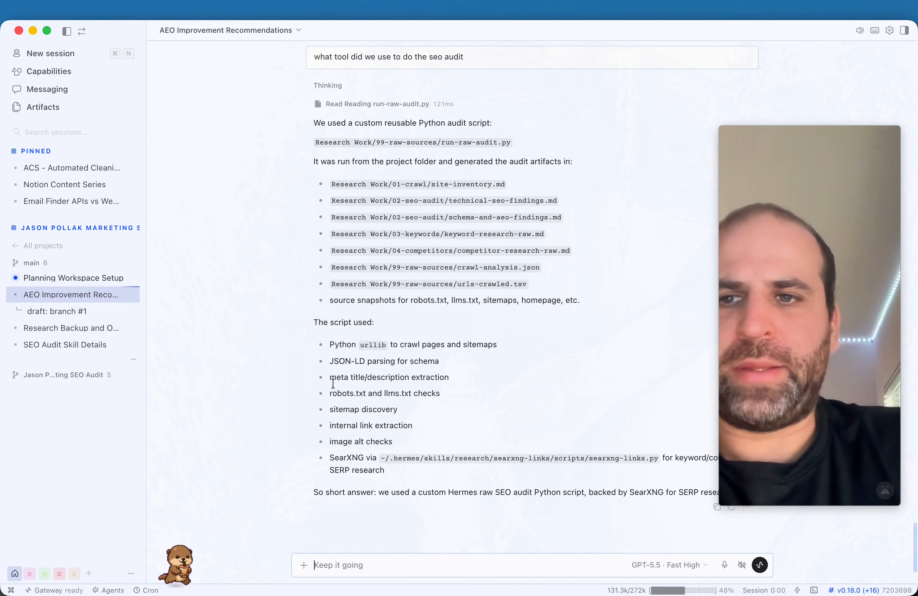
- In the session's draft branch, ask the agent "tell me what URLs were crawled"
click(63, 320)
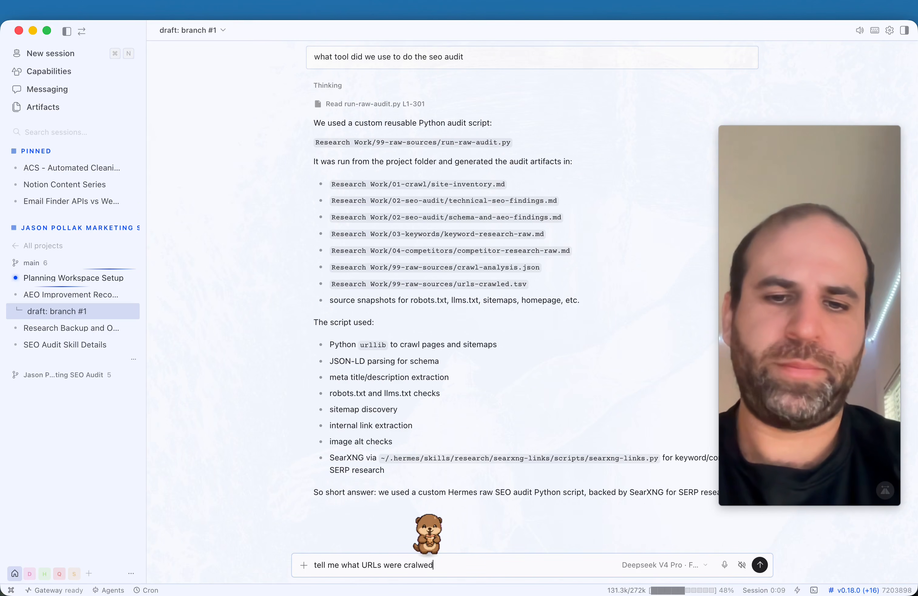
text(d)
key(Return)
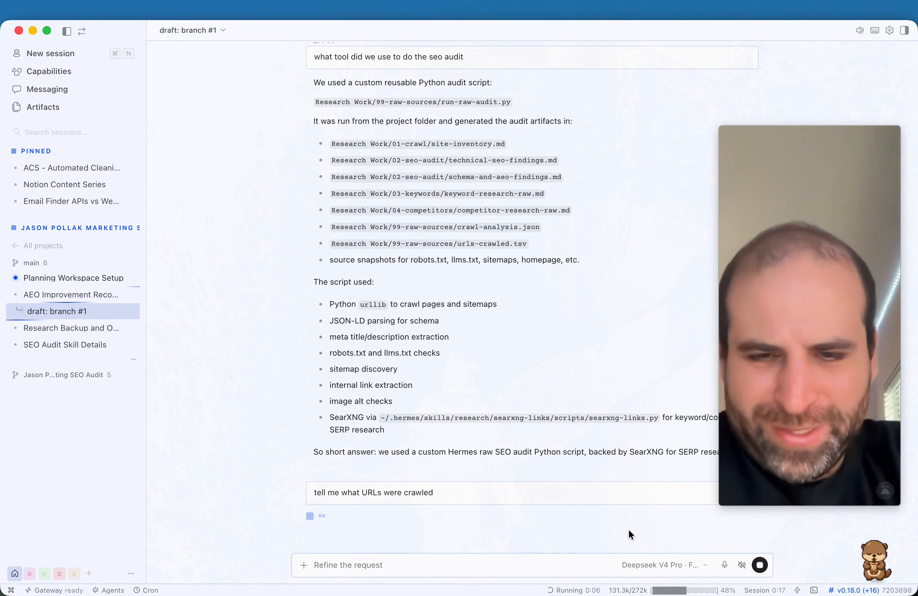
- Go back to the AEO Improvement Recommendations session and widen the session sidebar until the full session names fit
click(53, 296)
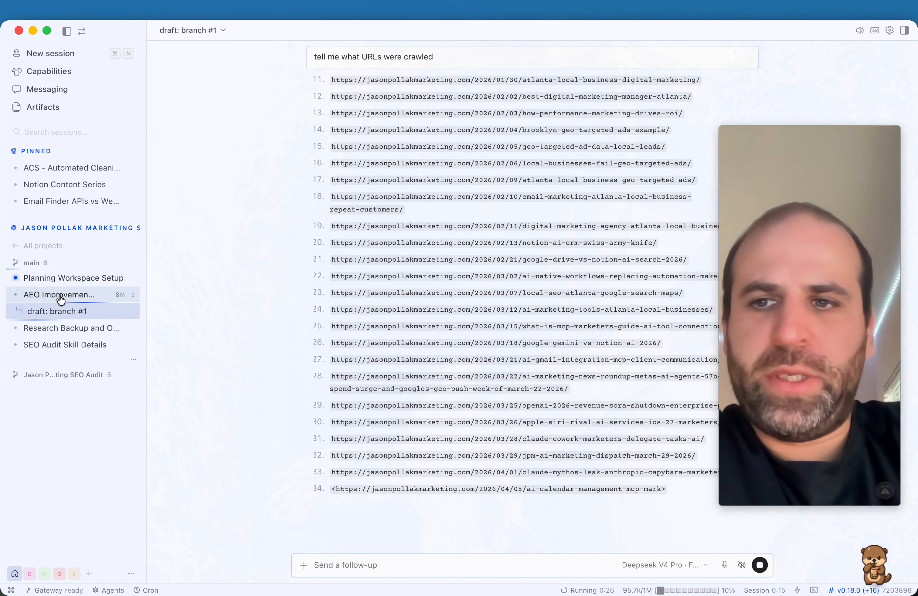
click(61, 300)
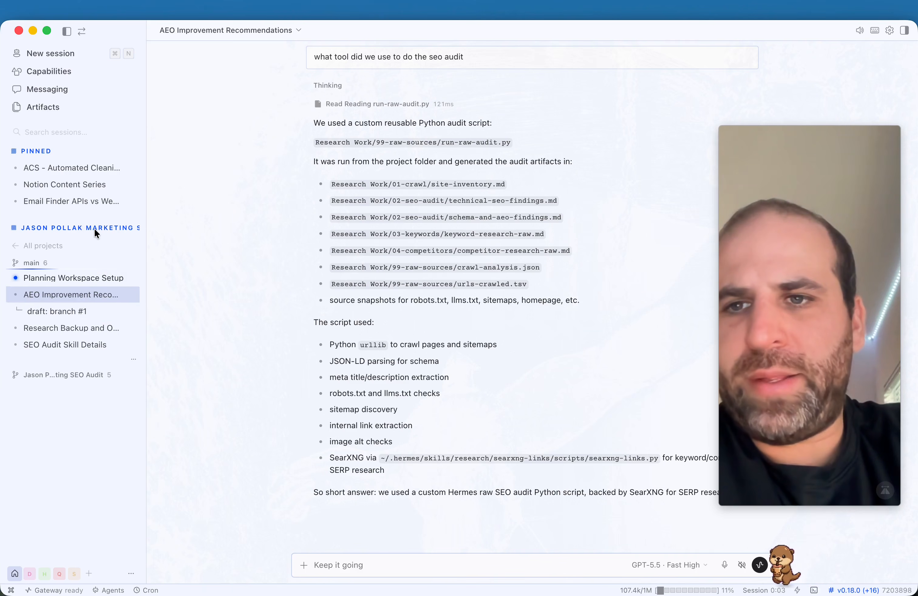
drag(146, 237, 211, 236)
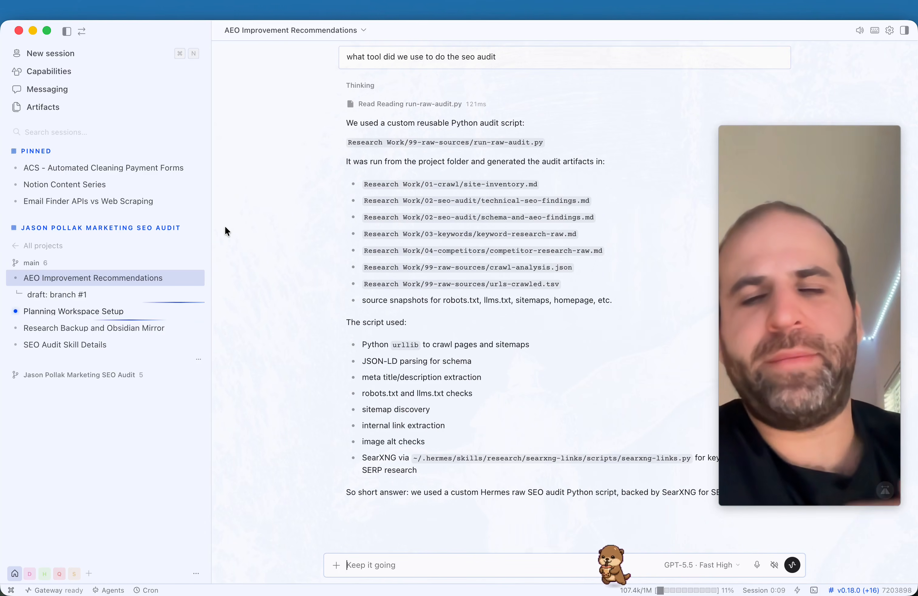
- Open the Planning Workspace Setup session with the project files shown and review the agent's summary of the final deliverables
click(68, 318)
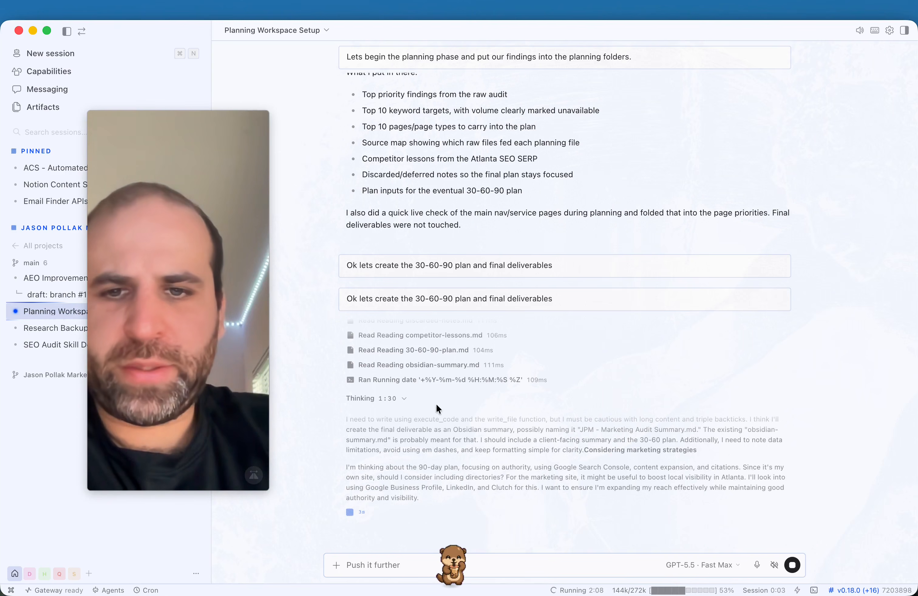
click(904, 30)
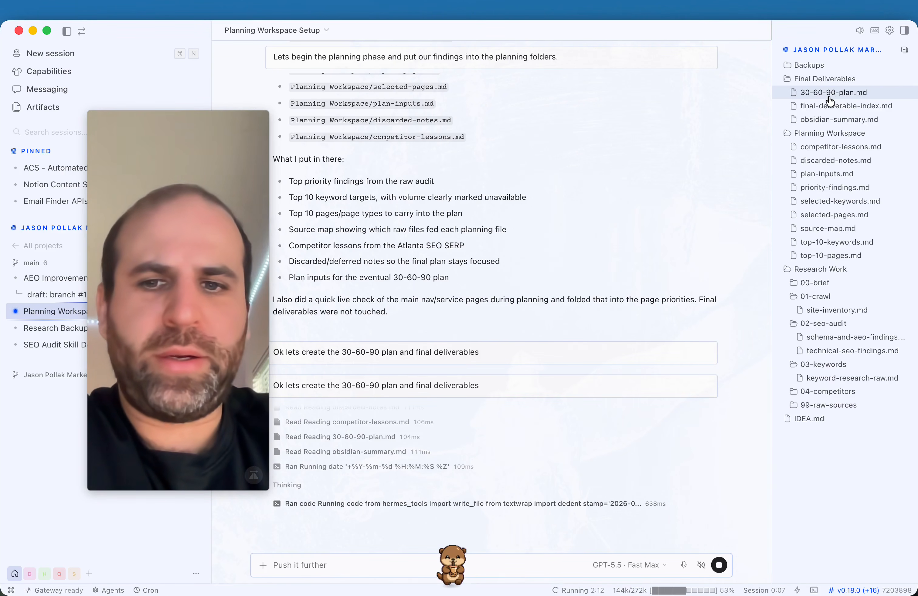
drag(230, 247, 173, 251)
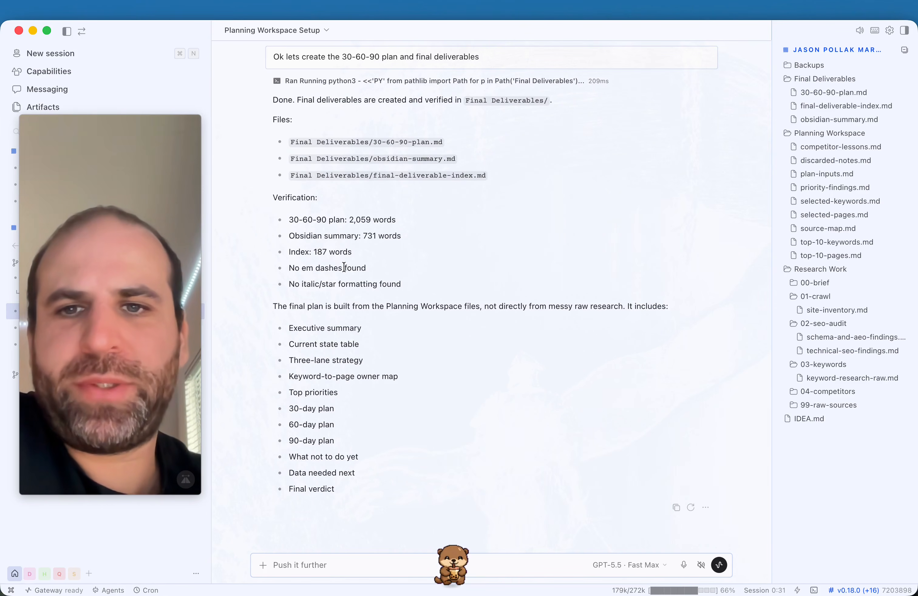
drag(302, 235, 347, 243)
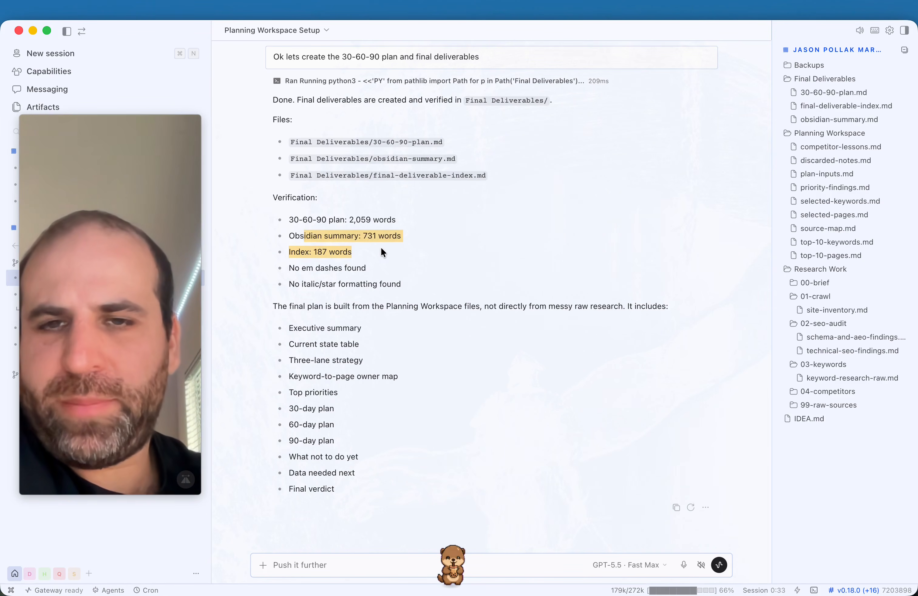
click(381, 271)
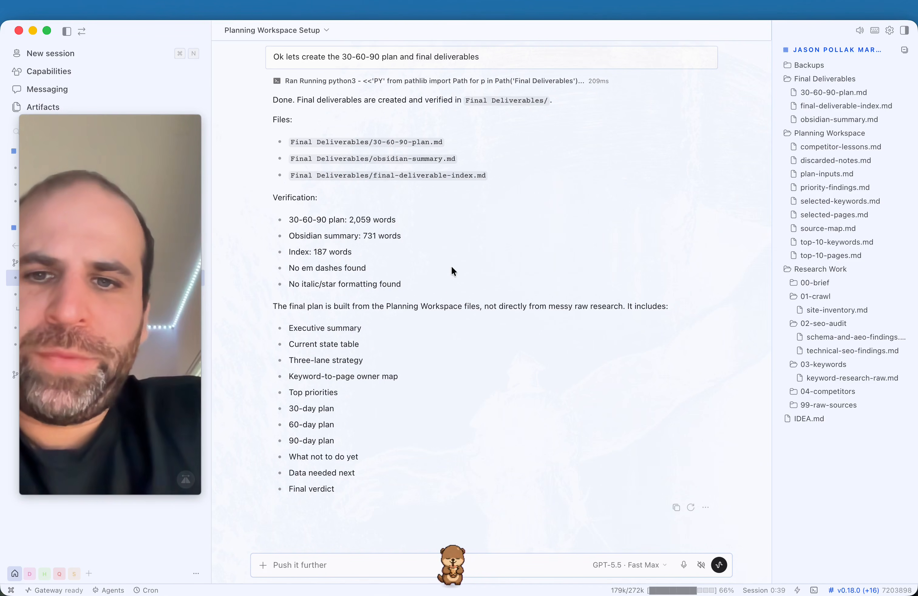
- Open 30-60-90-plan.md from the Final Deliverables folder beside the chat and hide the session sidebar
click(842, 94)
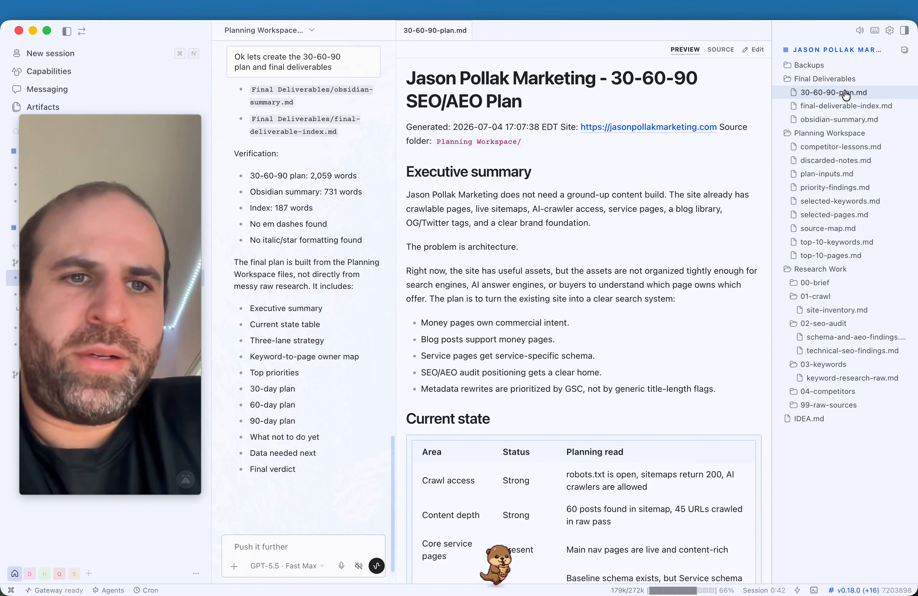
click(66, 31)
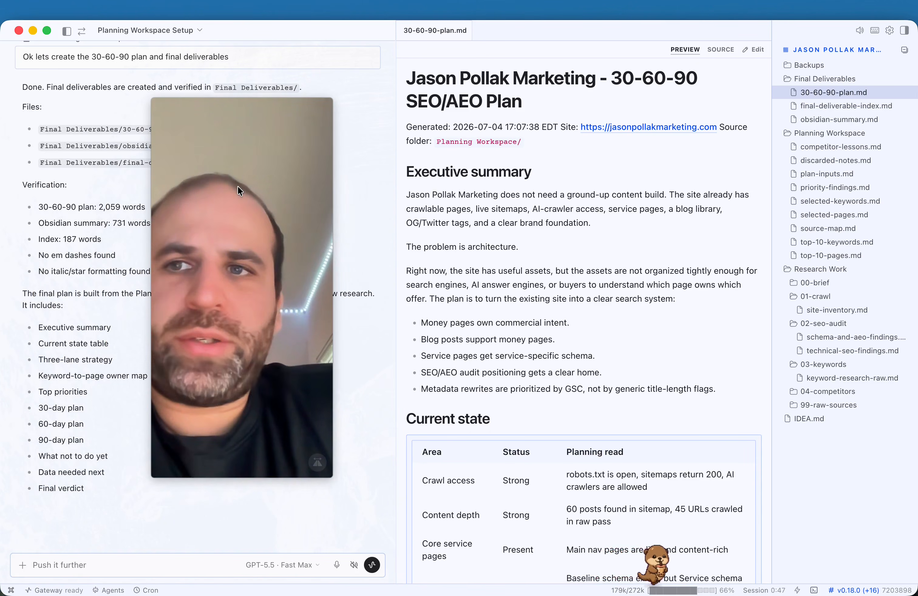
- Bring back the session list and create a branch of the Planning Workspace Setup session
click(67, 31)
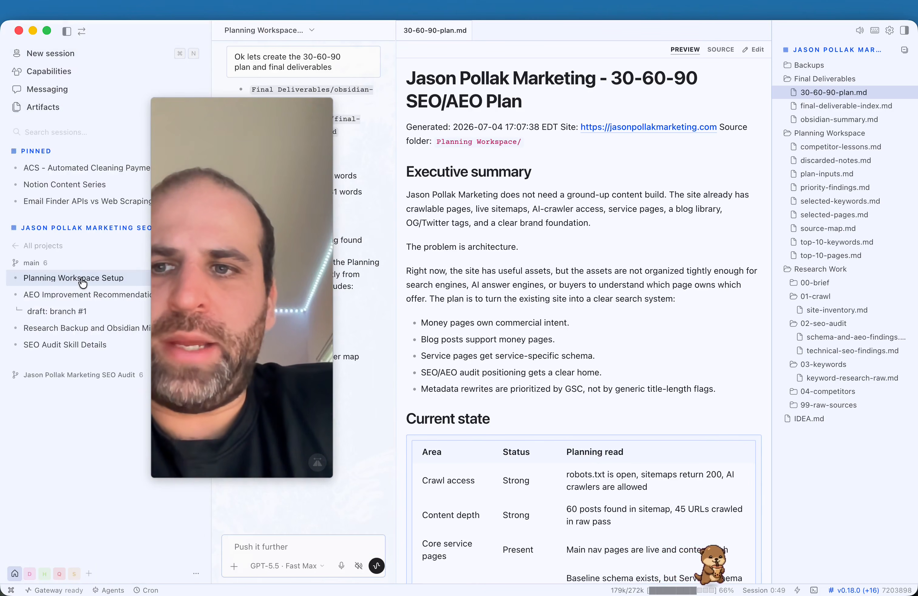
right_click(95, 277)
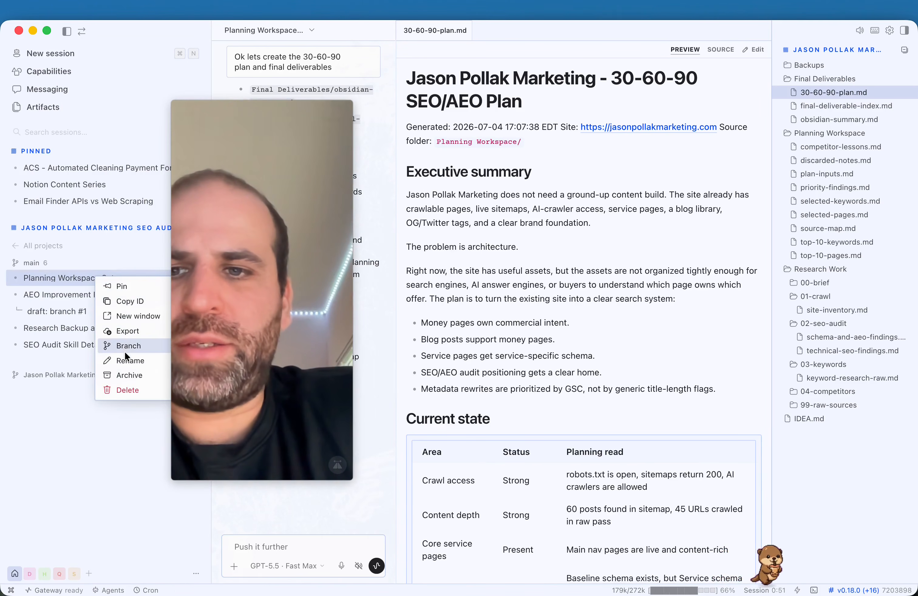
click(119, 335)
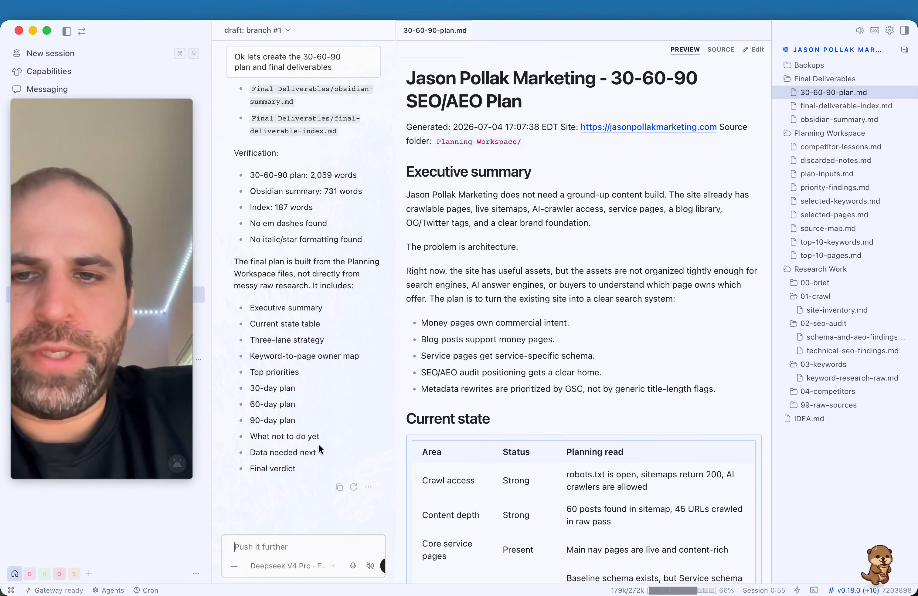
- Hide the session sidebar and skim 30-60-90-plan.md from the executive summary through the current state, primary strategy and page-owner map
click(64, 34)
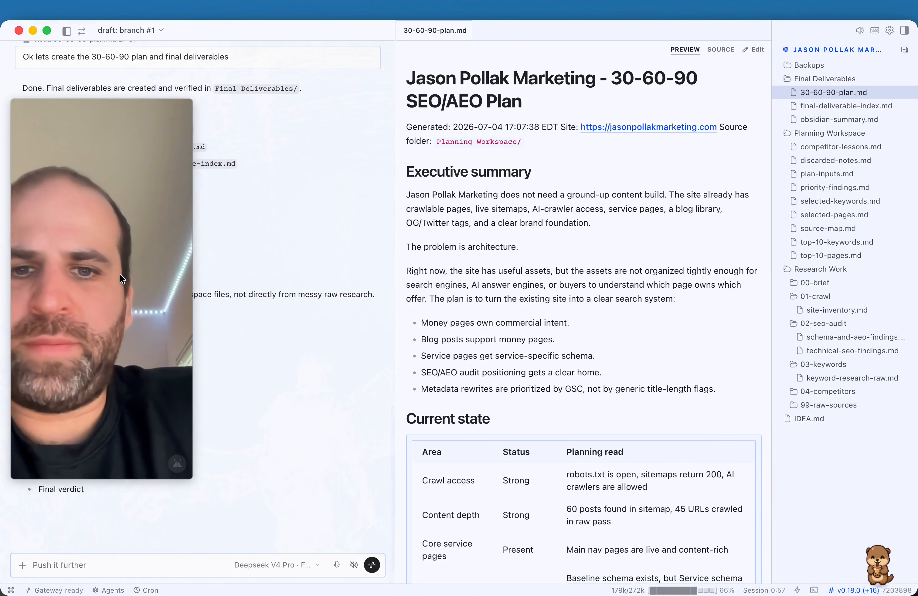
scroll(526, 480, down, 5)
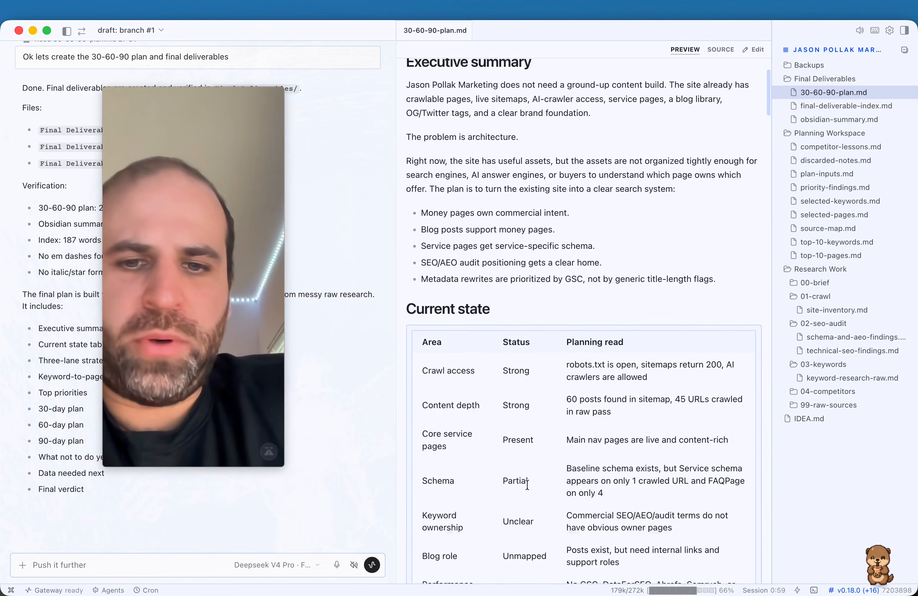
scroll(529, 486, down, 20)
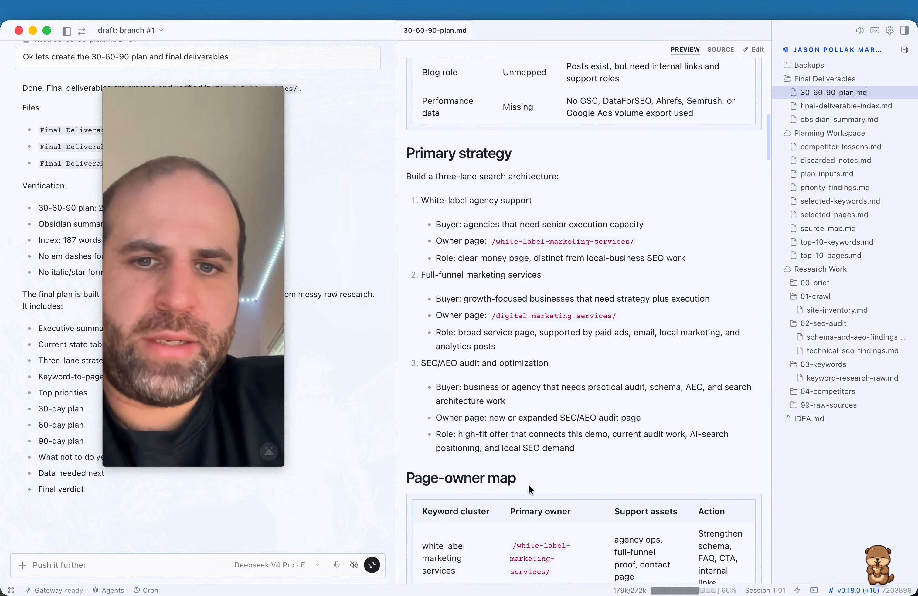
scroll(530, 487, down, 20)
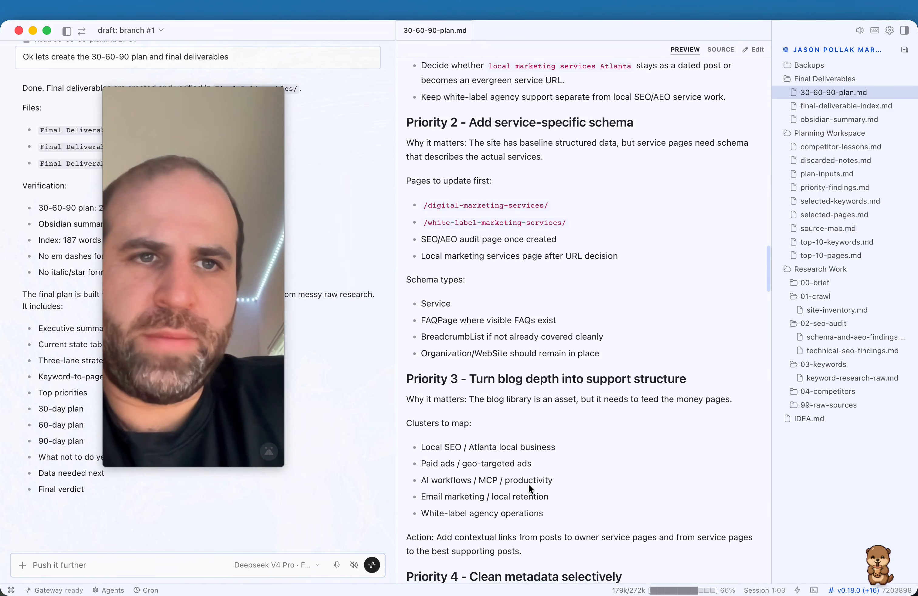
- Read the Top priorities section of the plan, from Priority 1 on page ownership through Priority 5 on technical noise
scroll(529, 485, up, 10)
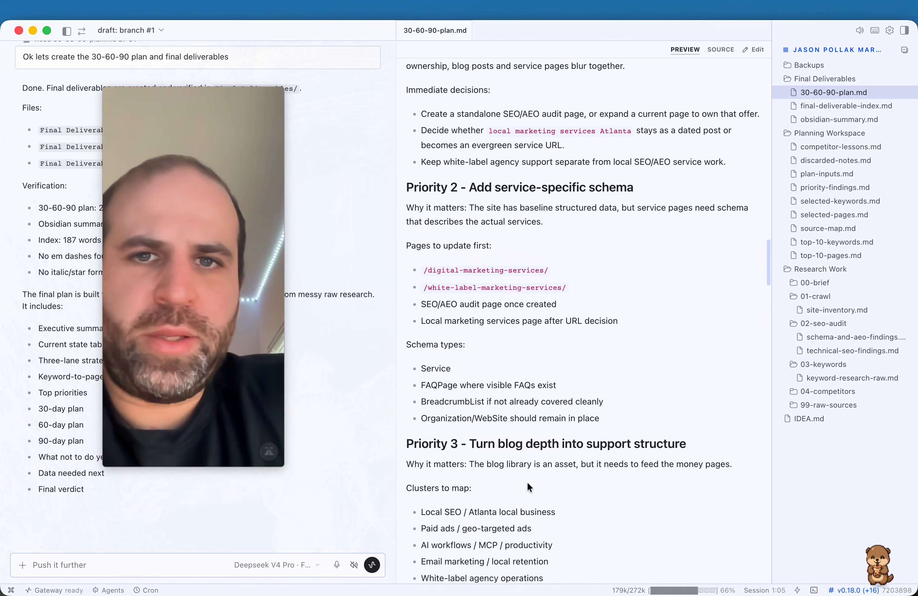
scroll(517, 469, up, 2)
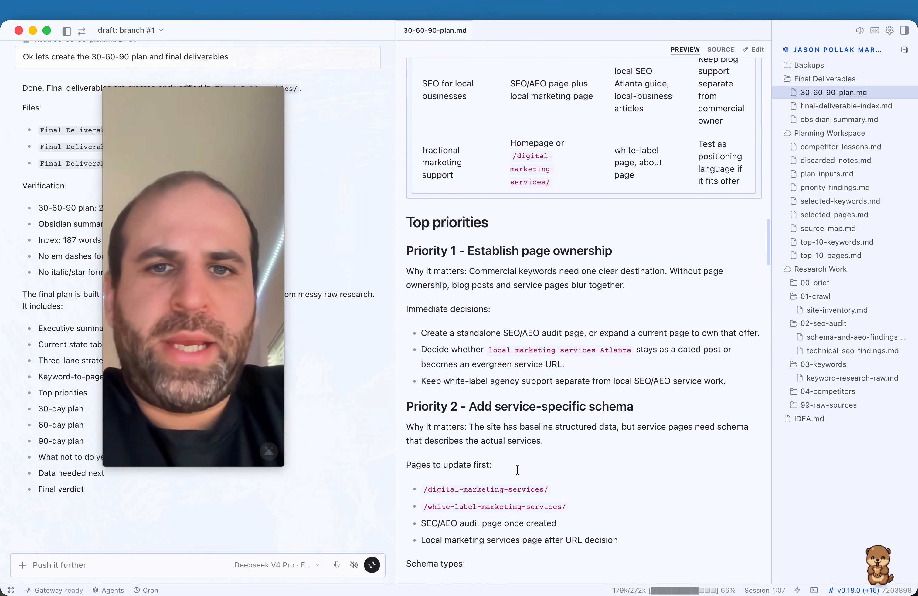
scroll(516, 468, down, 8)
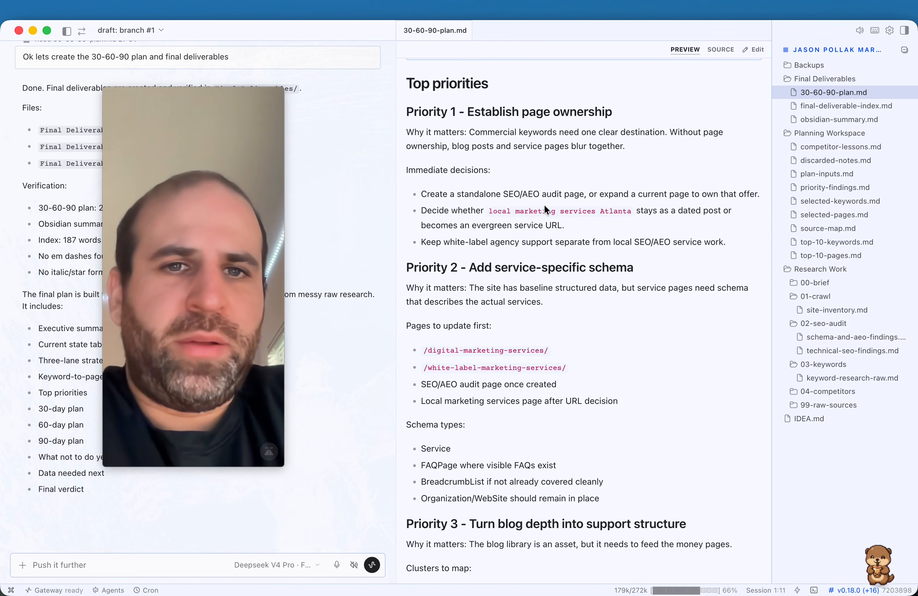
scroll(554, 281, down, 1)
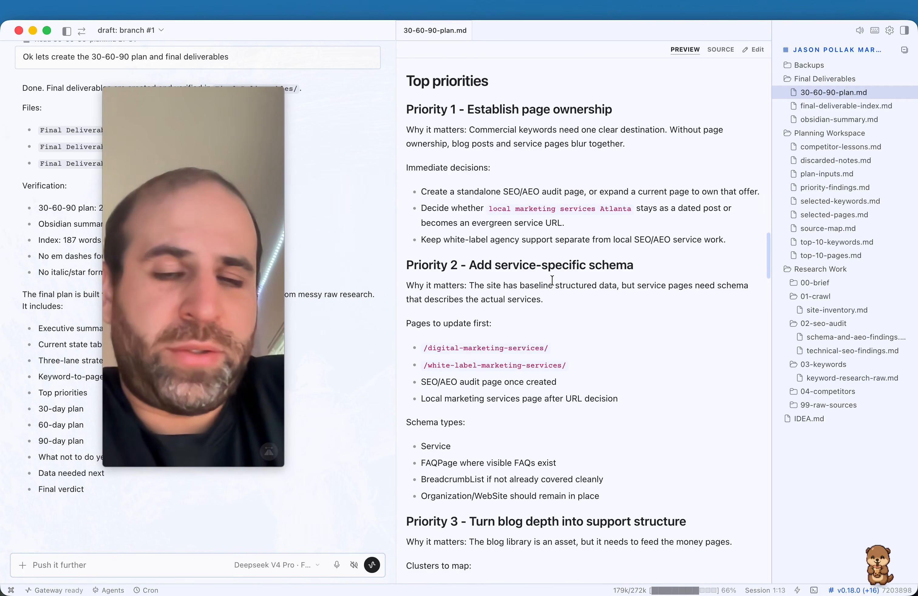
scroll(553, 281, down, 2)
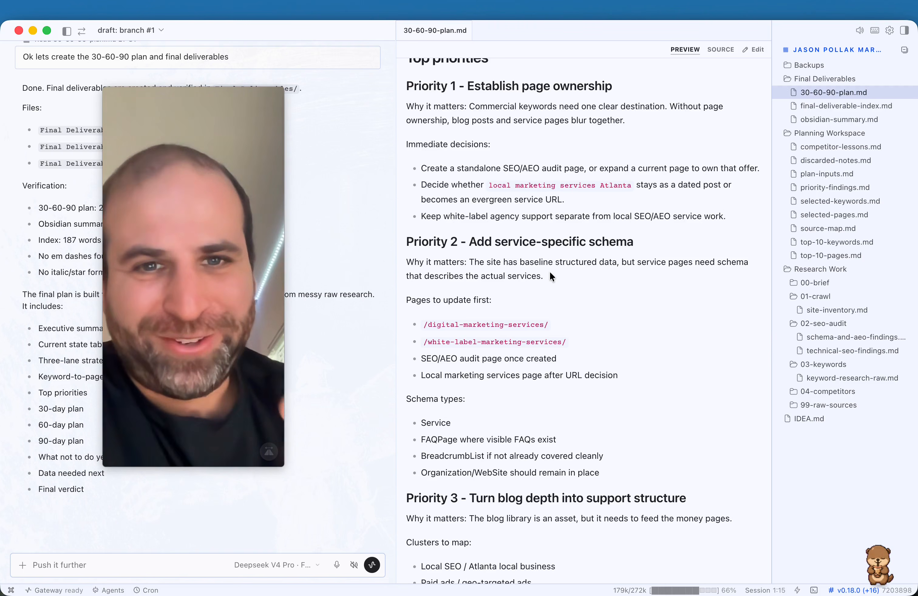
scroll(638, 299, down, 5)
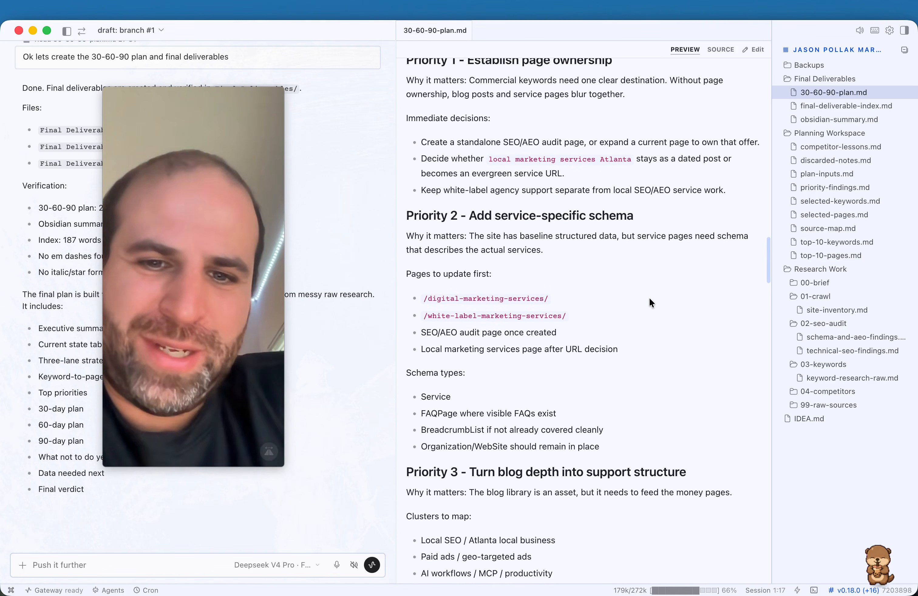
scroll(646, 290, down, 4)
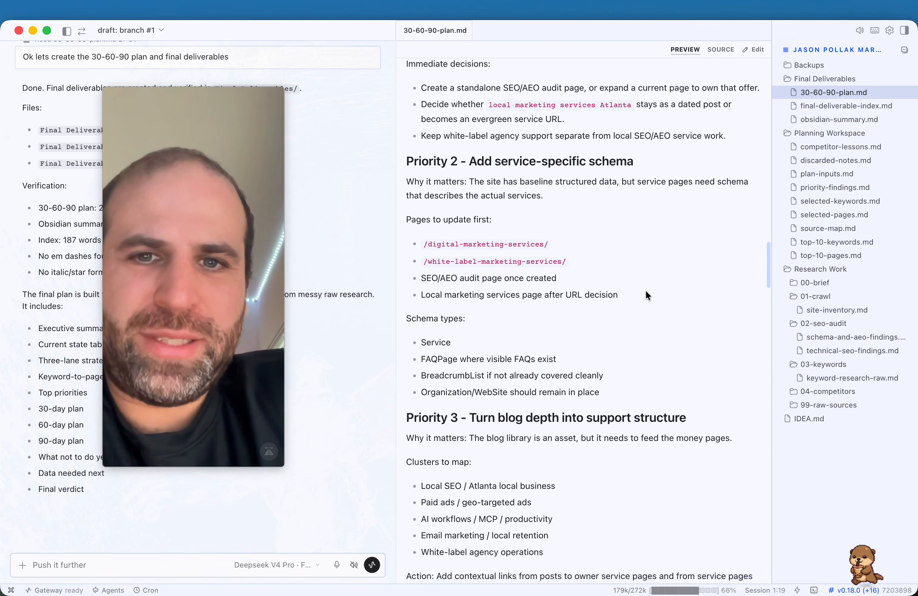
scroll(646, 291, down, 20)
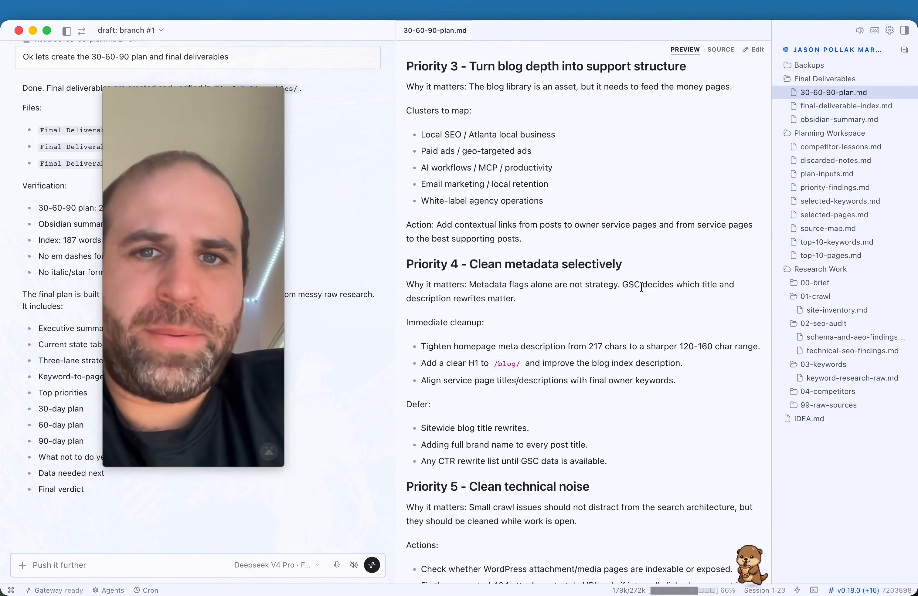
scroll(641, 286, up, 2)
scroll(635, 289, up, 2)
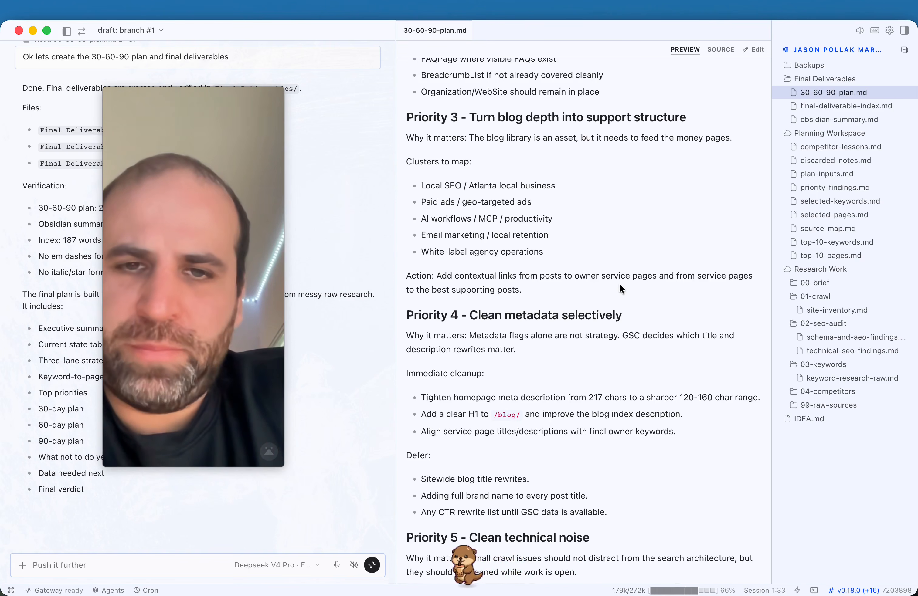
scroll(619, 284, down, 5)
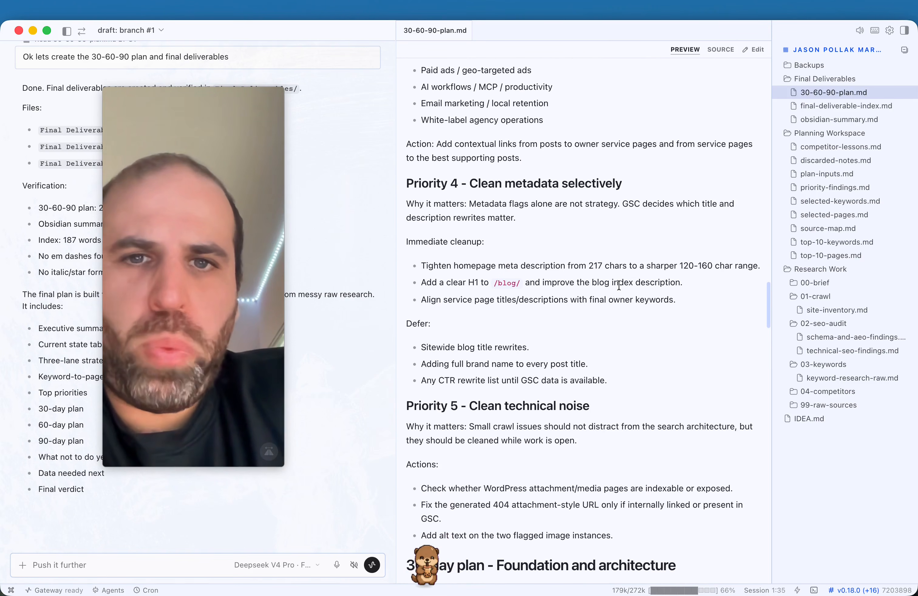
scroll(565, 228, down, 2)
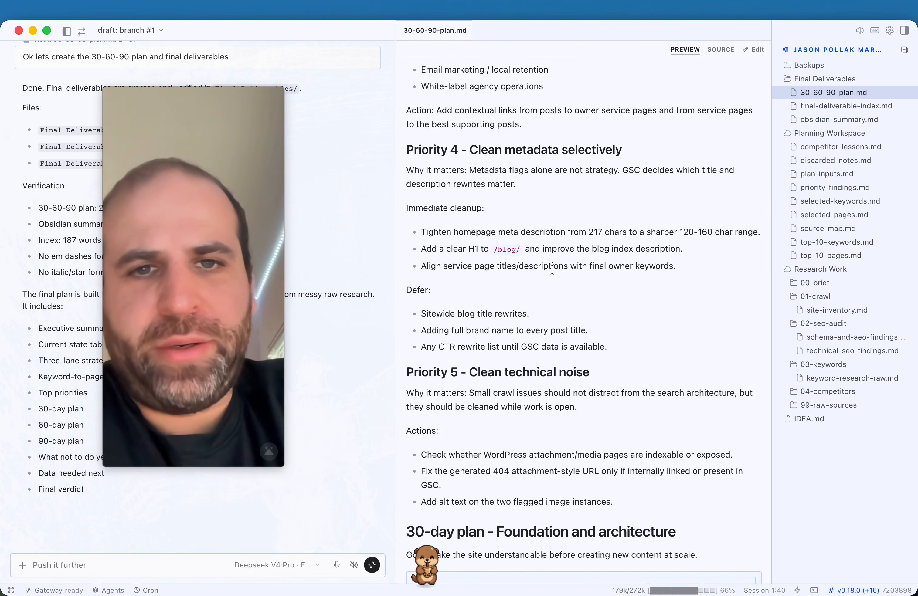
- Examine the week 1 Measurement row of the 30-day plan, including its DataForSEO or Google Keyword Planner export task
scroll(556, 263, down, 7)
scroll(553, 260, down, 10)
scroll(549, 266, down, 2)
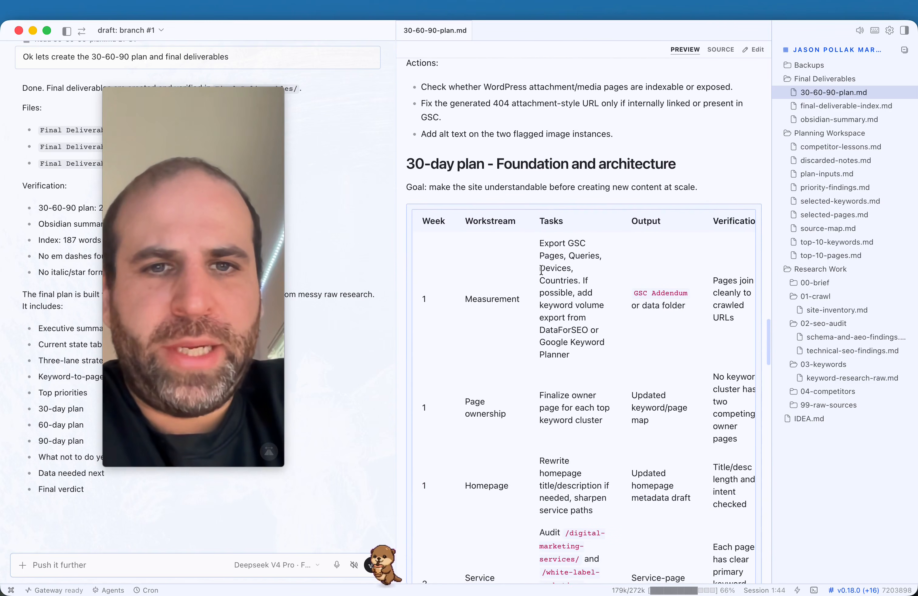
scroll(522, 300, down, 1)
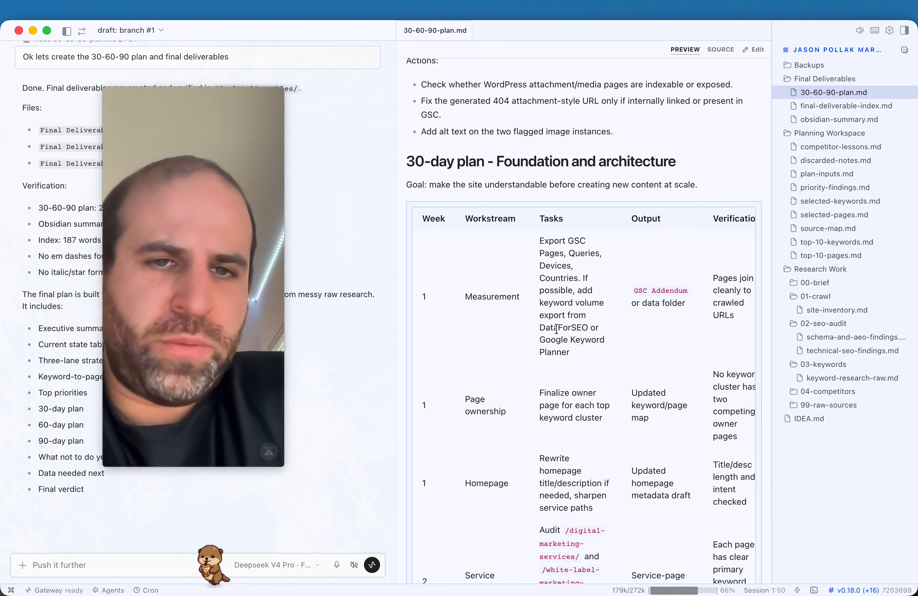
scroll(561, 333, down, 1)
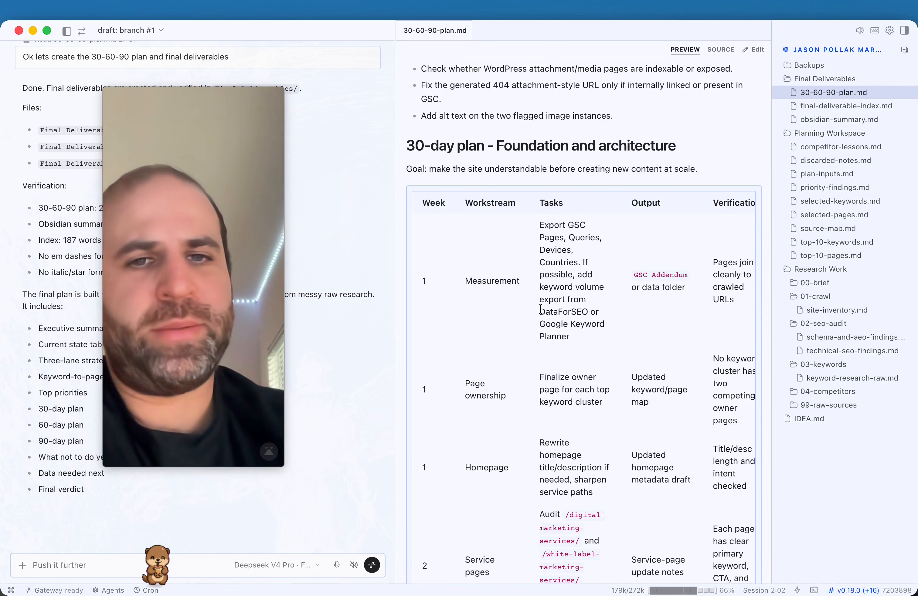
drag(539, 314, 604, 324)
click(585, 315)
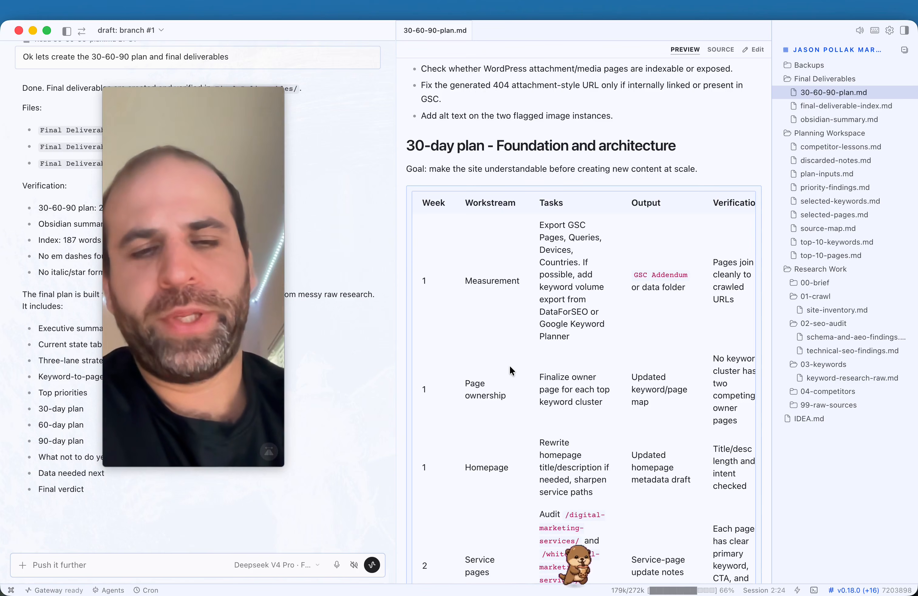
- Review the remaining 30-day plan rows with their outputs and full Verification column, plus the 30-day success criteria
scroll(526, 362, down, 1)
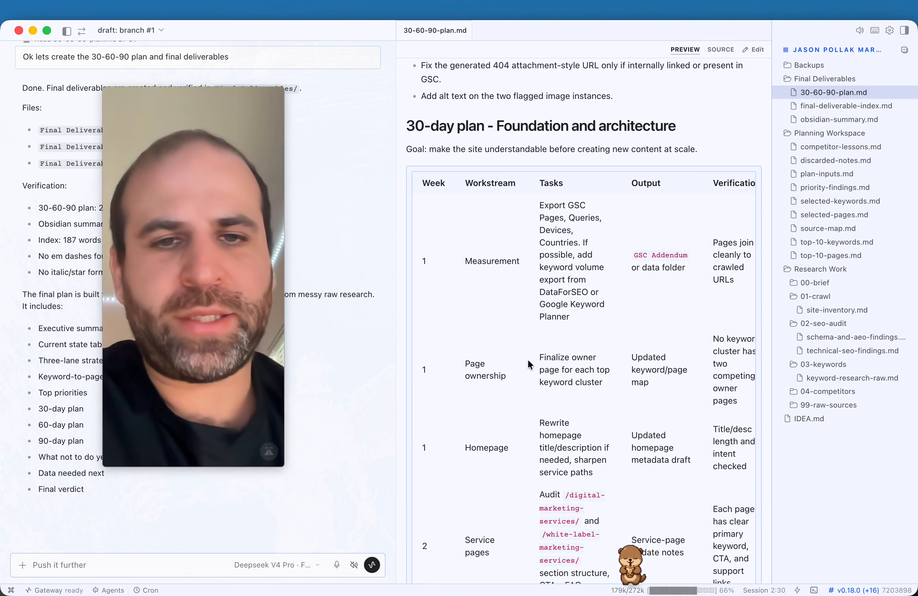
scroll(549, 356, down, 1)
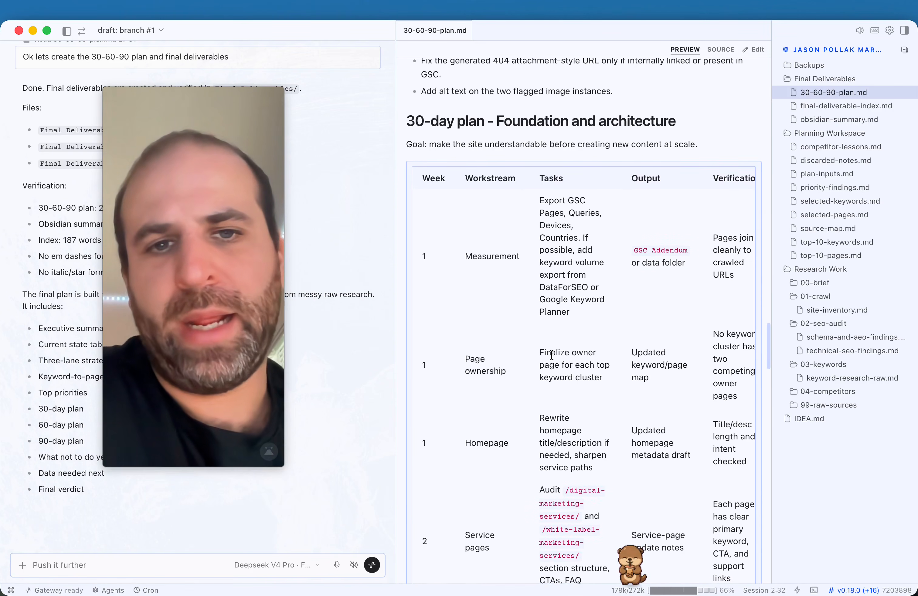
scroll(551, 355, down, 1)
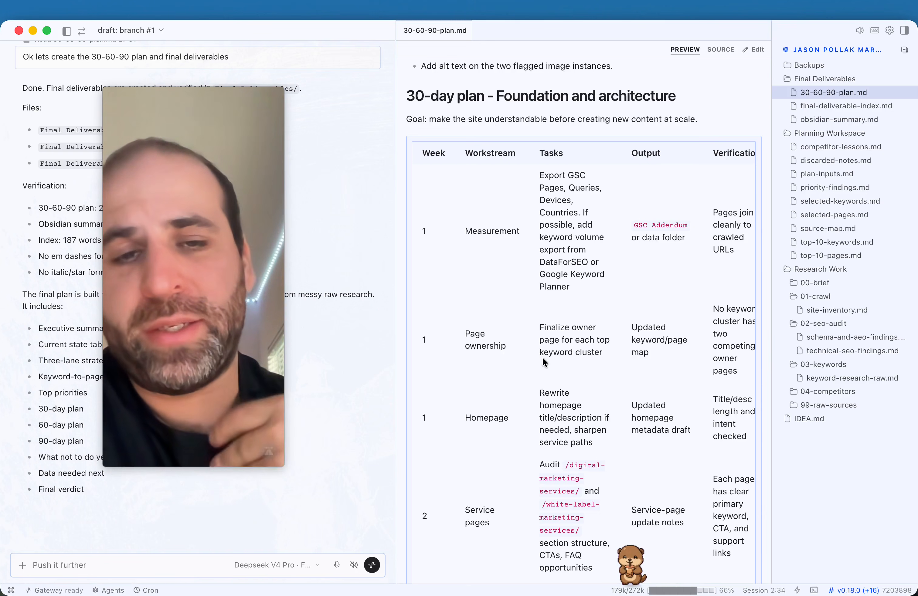
scroll(539, 332, down, 4)
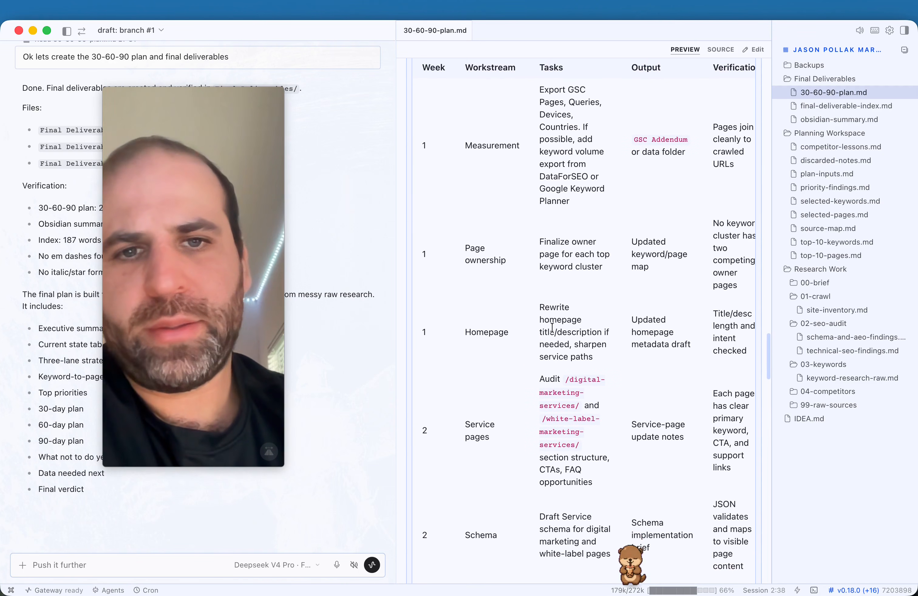
scroll(572, 265, down, 1)
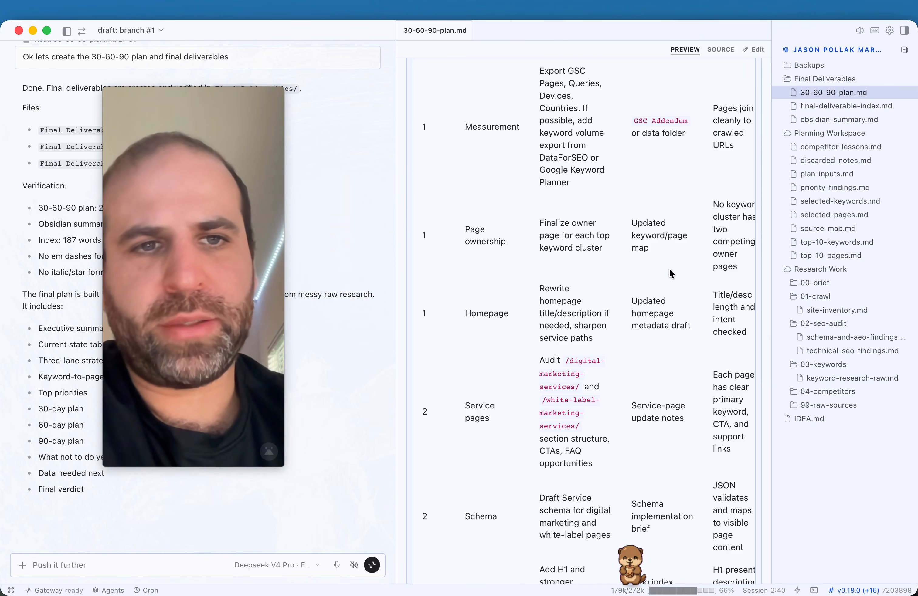
scroll(672, 267, right, 2)
scroll(672, 266, left, 2)
scroll(673, 266, right, 2)
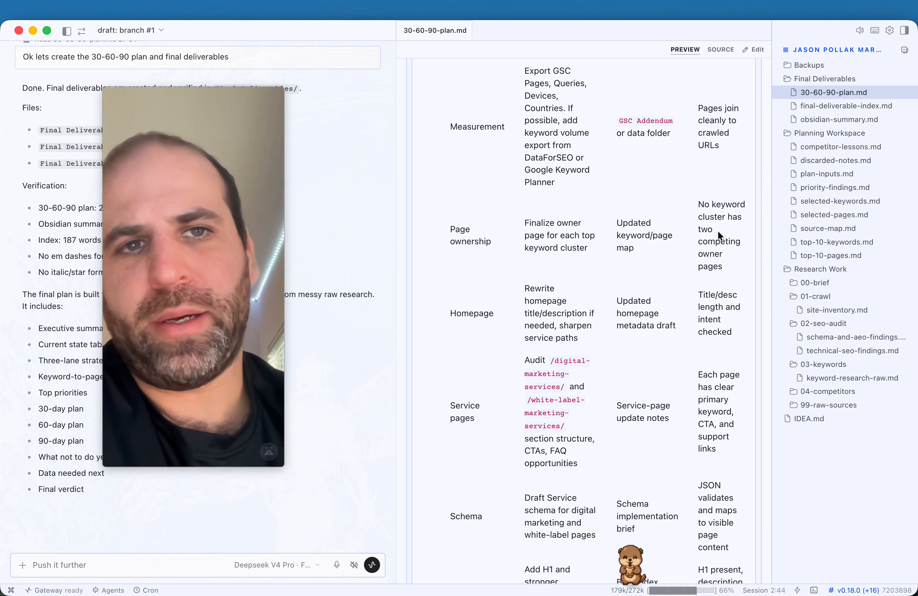
scroll(718, 230, up, 14)
scroll(717, 229, down, 14)
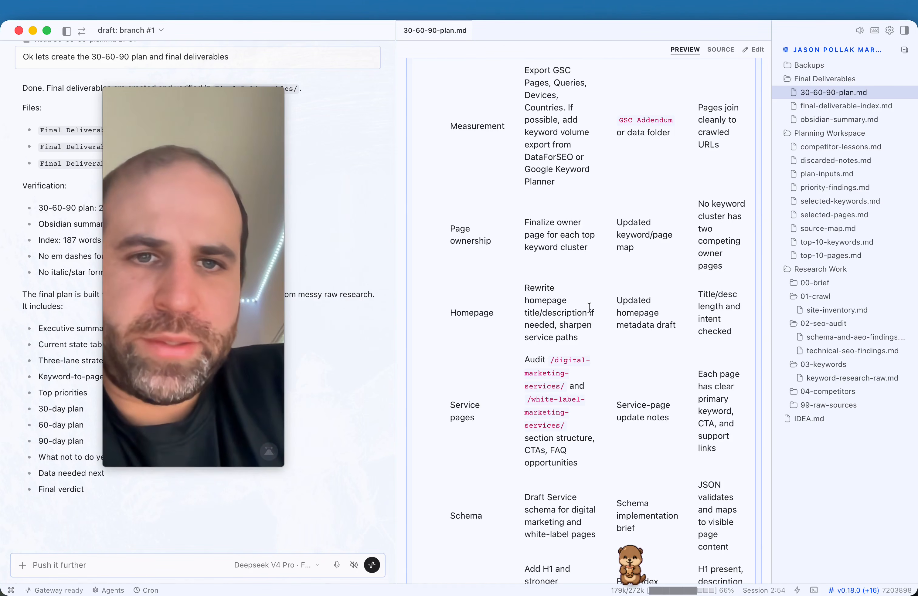
scroll(603, 304, down, 3)
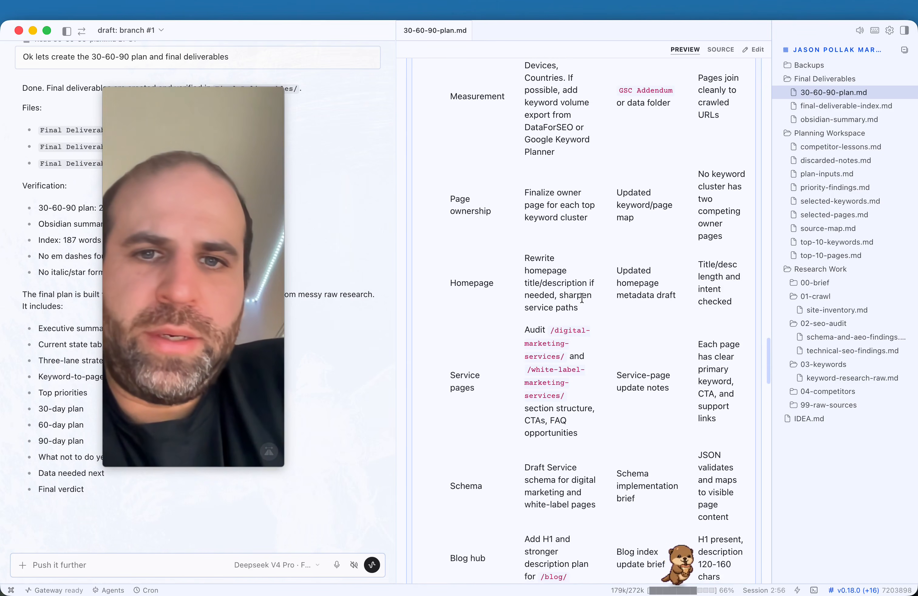
scroll(573, 308, down, 12)
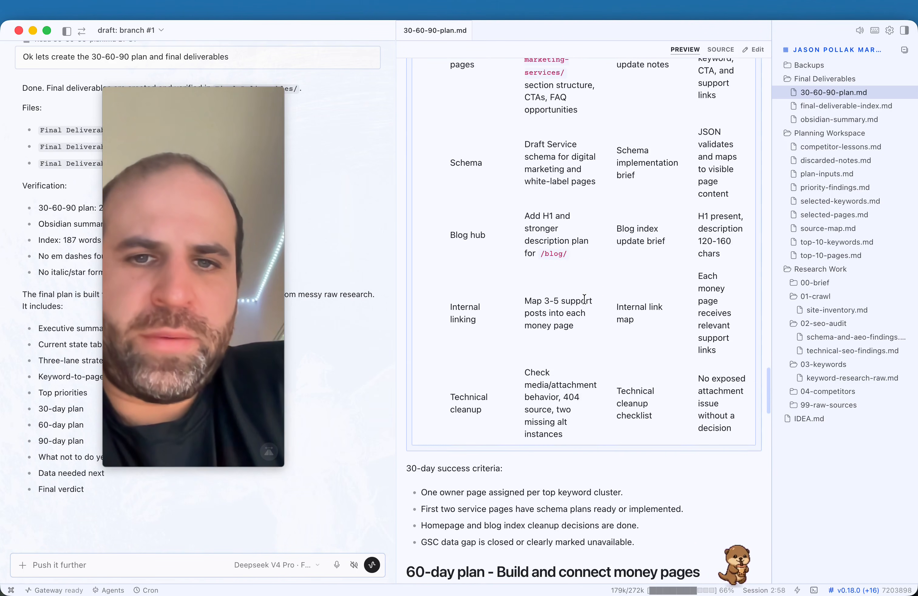
scroll(583, 298, down, 2)
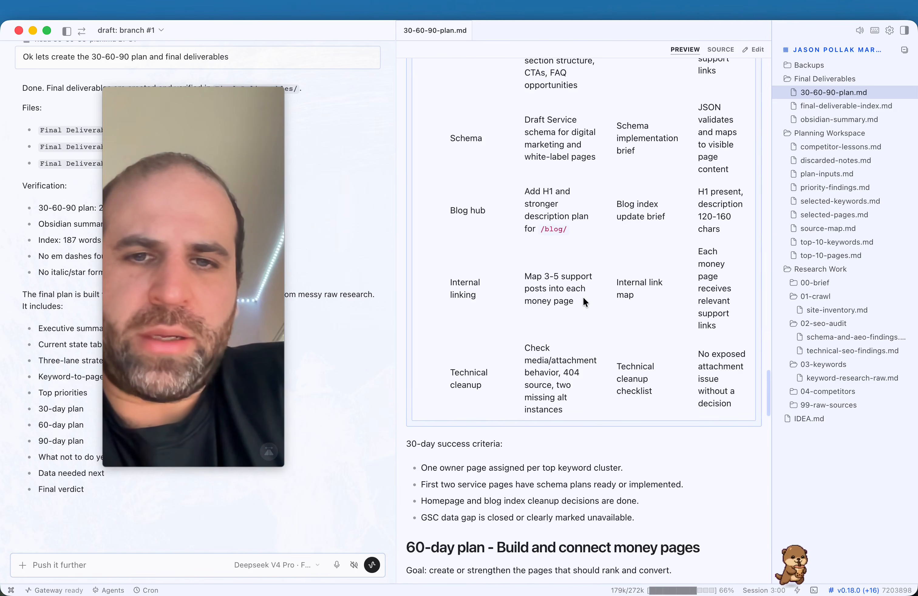
- Skim the 60-day and 90-day plans, then the recommended deliverable sequence, what not to do yet and next data needed
scroll(582, 296, down, 15)
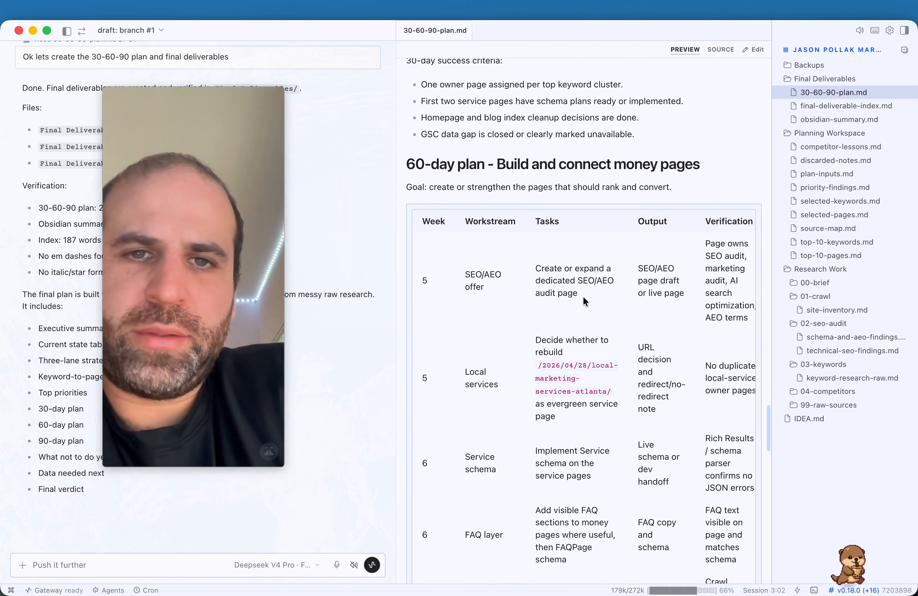
scroll(582, 297, down, 5)
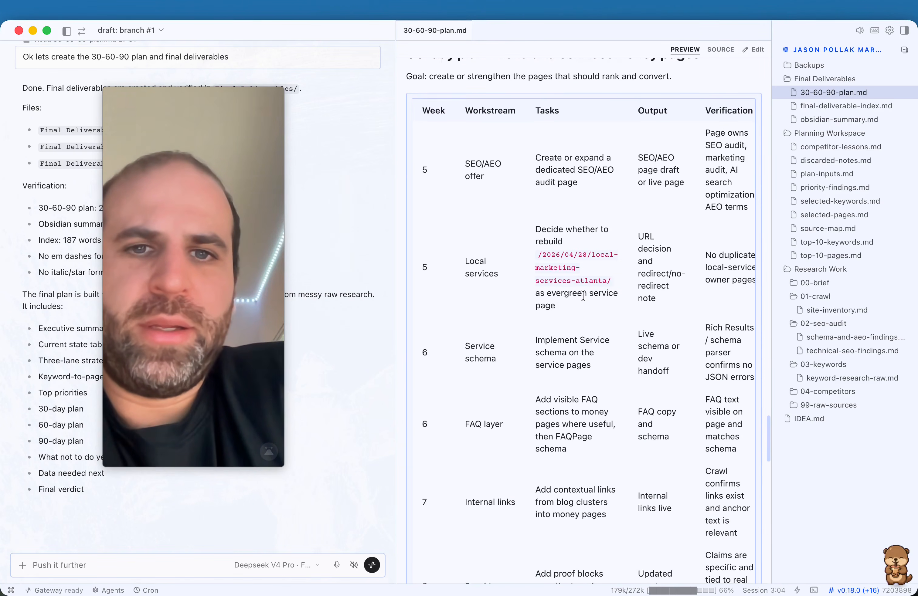
scroll(582, 296, down, 18)
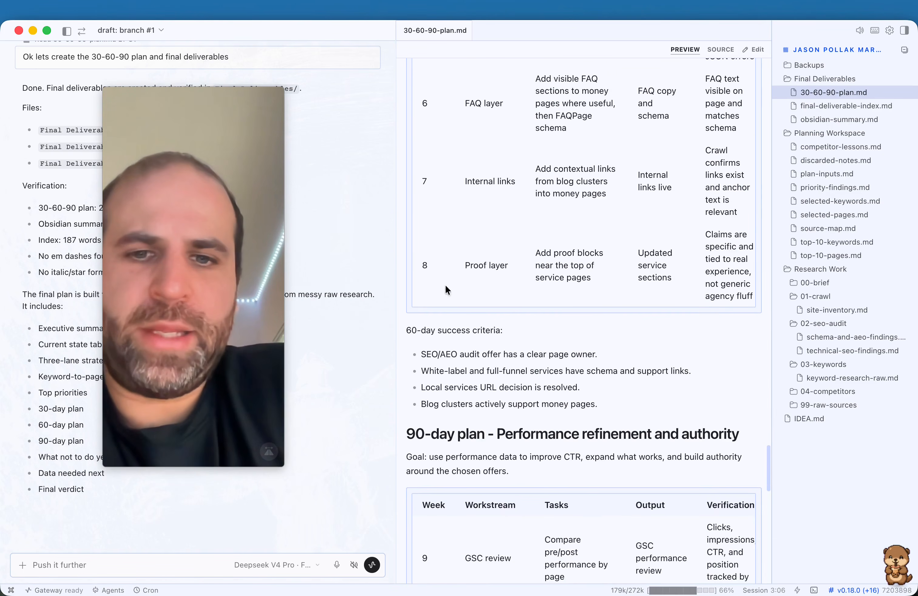
scroll(538, 316, down, 20)
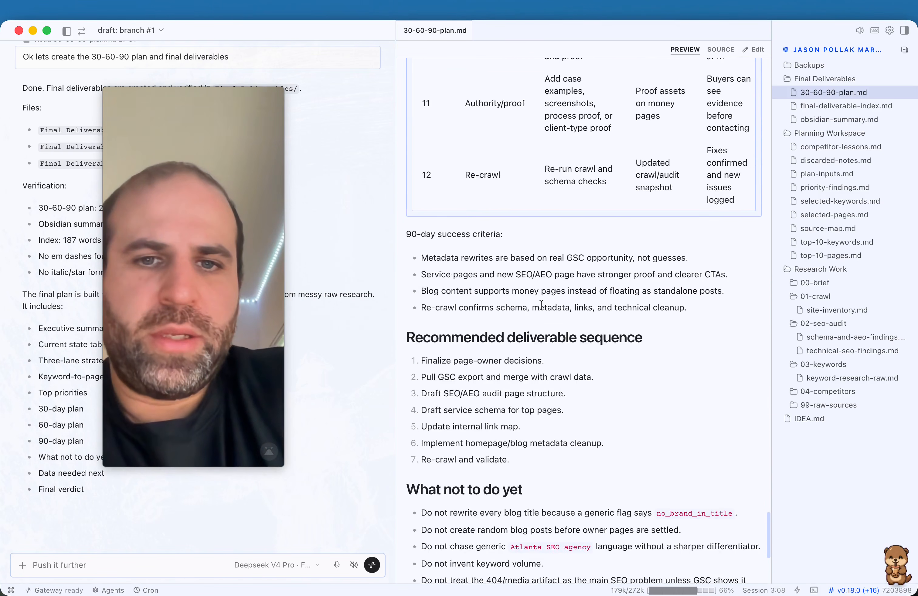
scroll(412, 296, down, 6)
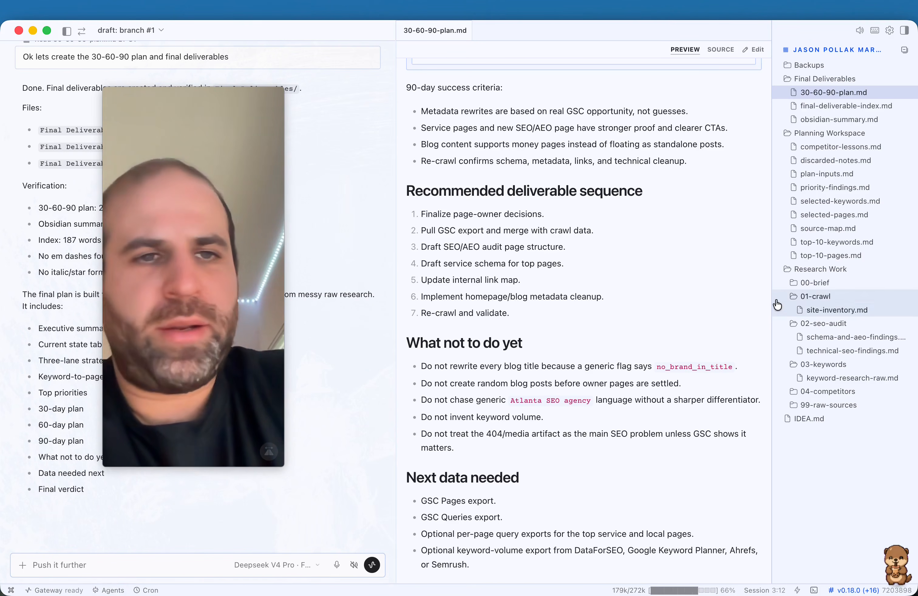
- Open final-deliverable-index.md from the Final Deliverables folder
click(853, 110)
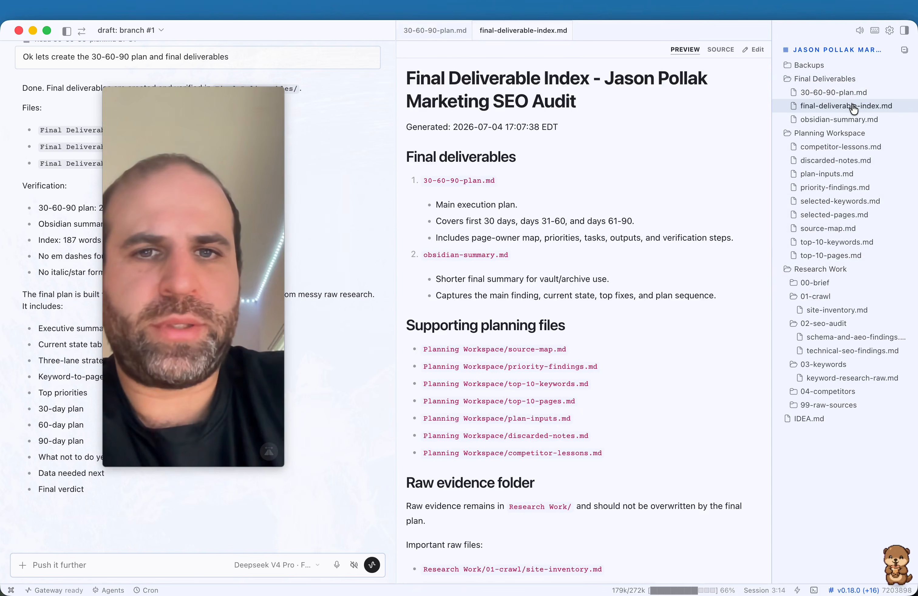
- Review the deliverable index's supporting planning files, raw evidence folder list and data limitations
scroll(620, 248, down, 1)
scroll(622, 246, down, 2)
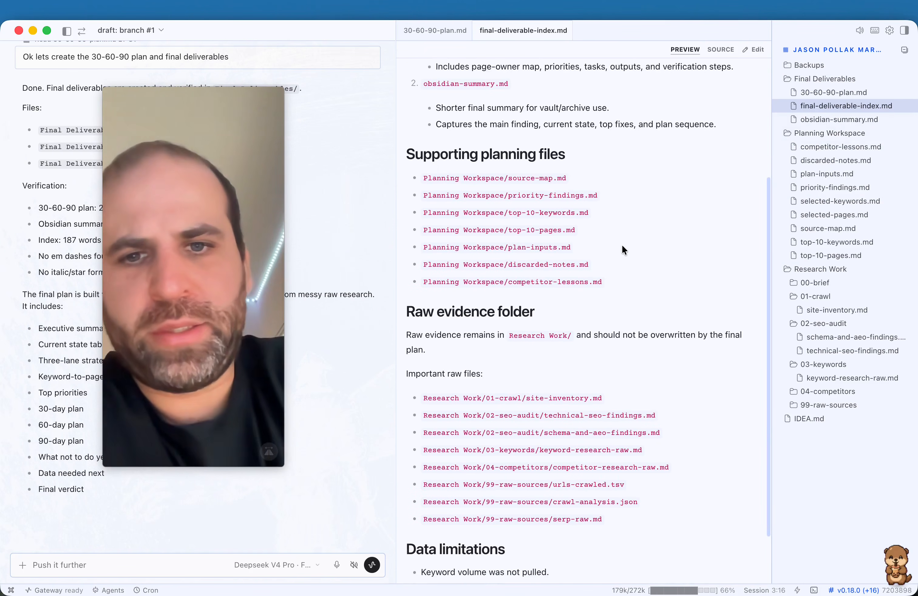
scroll(617, 222, down, 5)
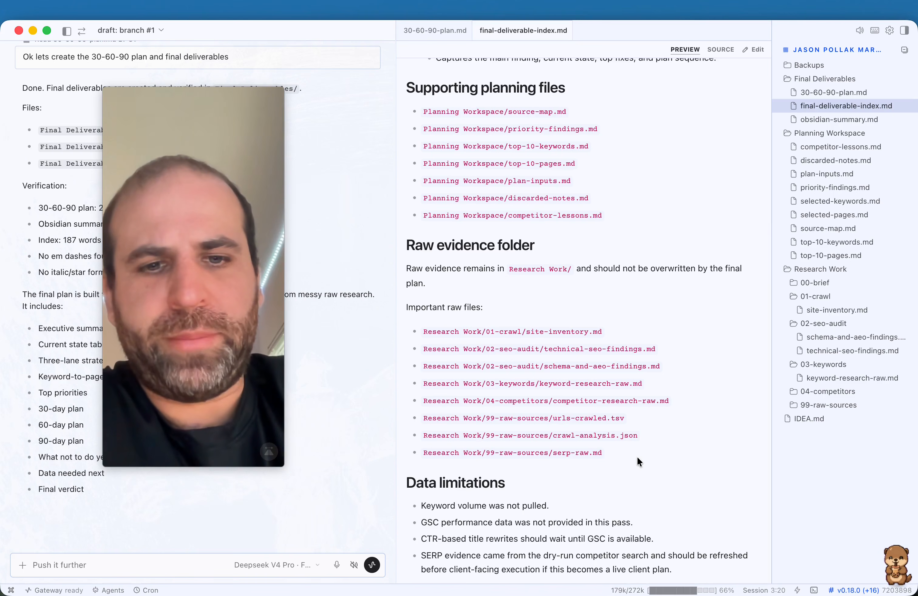
drag(632, 522, 466, 523)
click(631, 472)
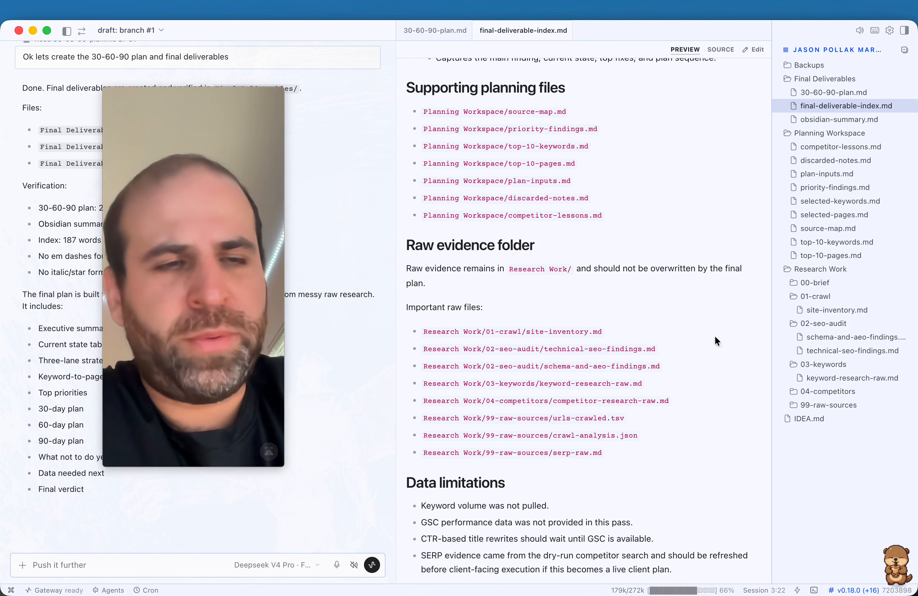
- Open obsidian-summary.md from Final Deliverables and skim its findings and recommended changes
click(832, 120)
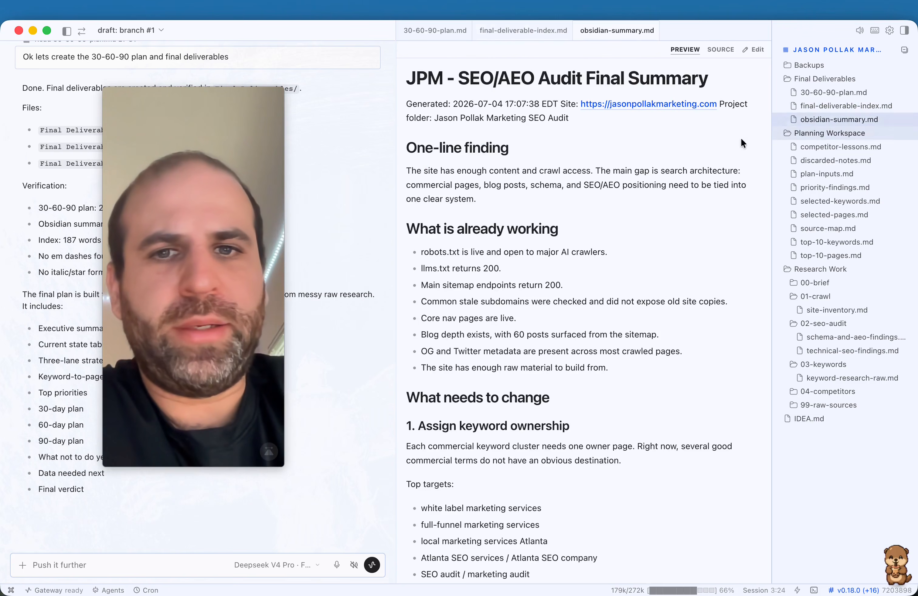
scroll(491, 362, down, 15)
scroll(492, 362, down, 15)
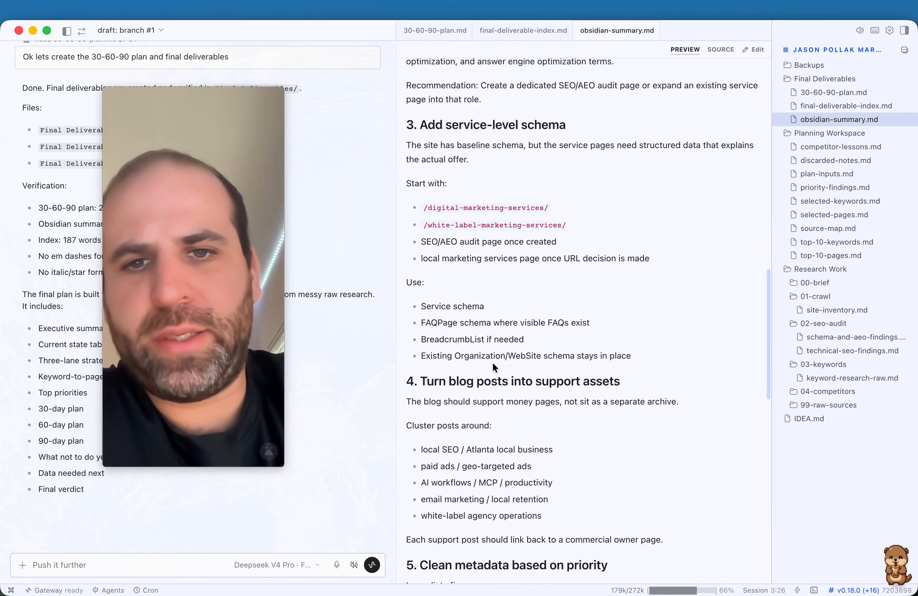
scroll(492, 361, up, 20)
- Switch to Obsidian and look over the Codex Marketing Audit Demo research folders inside the JPM folder
drag(208, 290, 666, 263)
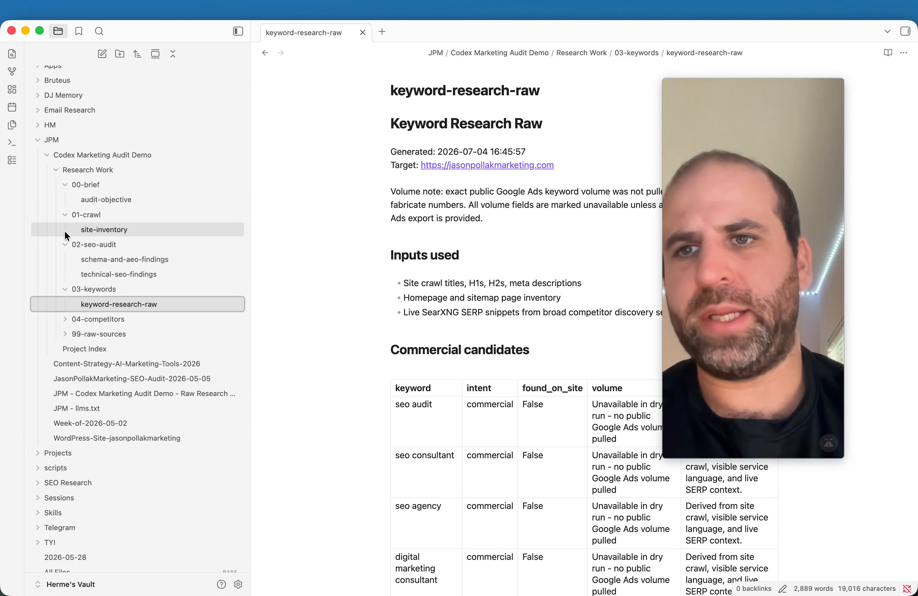
scroll(46, 172, down, 1)
scroll(47, 171, down, 2)
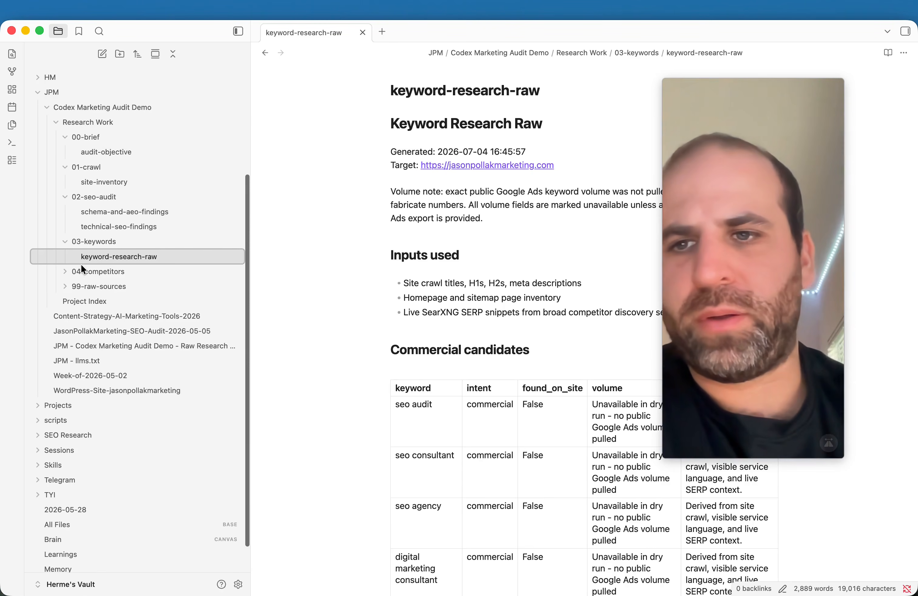
scroll(81, 286, up, 2)
scroll(83, 288, up, 2)
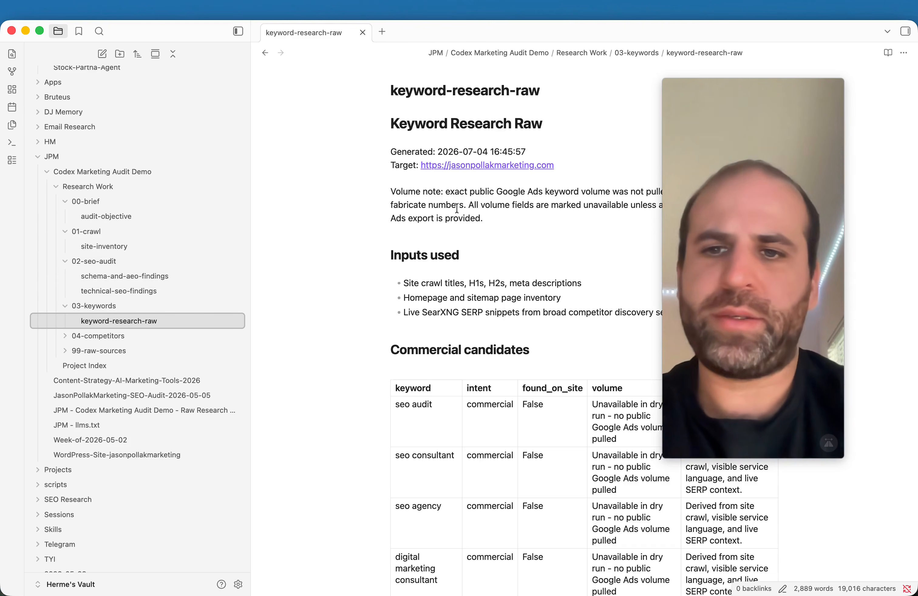
- Return to Hermes, hide the project file browser and close all three open deliverable previews
key(ctrl+Up)
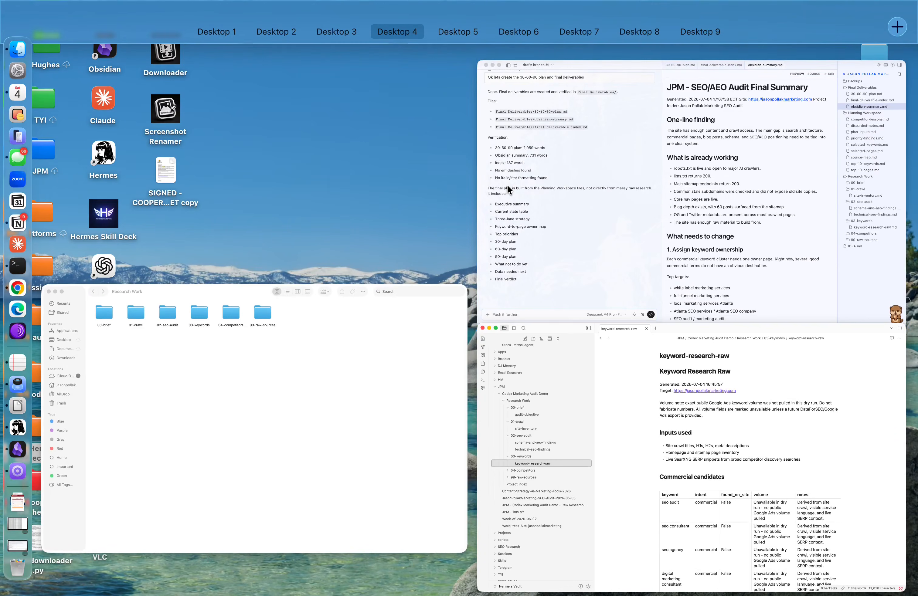
click(630, 185)
mouse_move(677, 248)
mouse_down()
mouse_move(287, 252)
mouse_move(398, 277)
mouse_move(394, 285)
mouse_up()
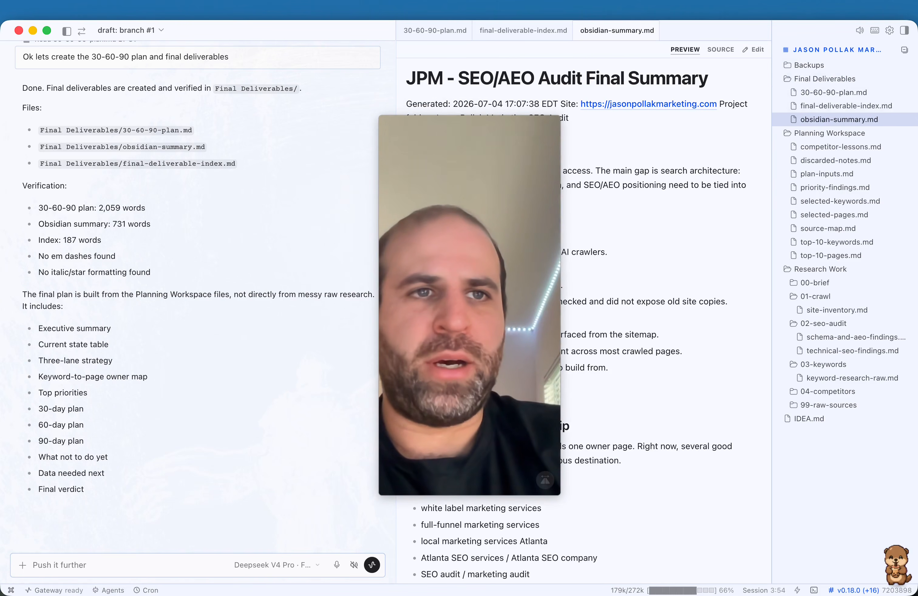
click(904, 30)
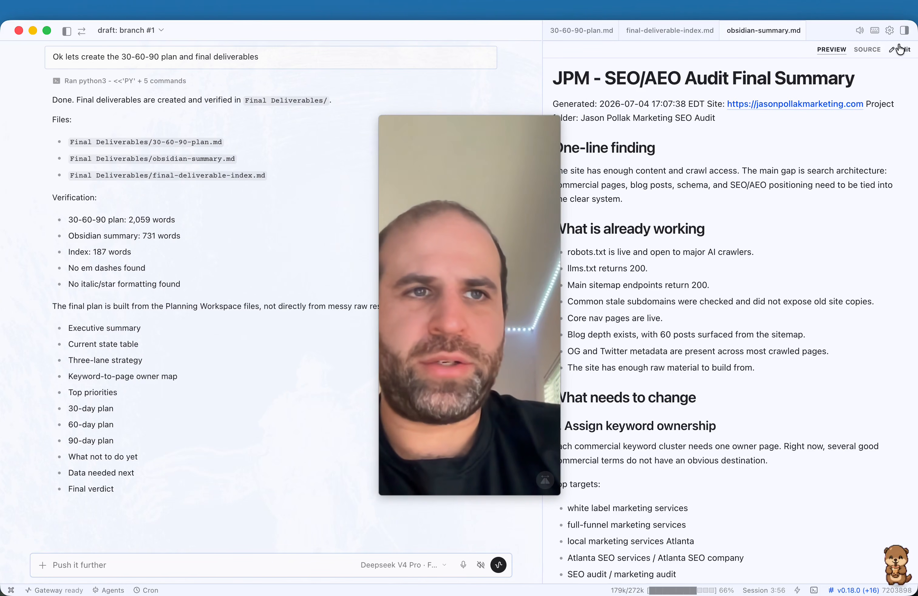
click(610, 31)
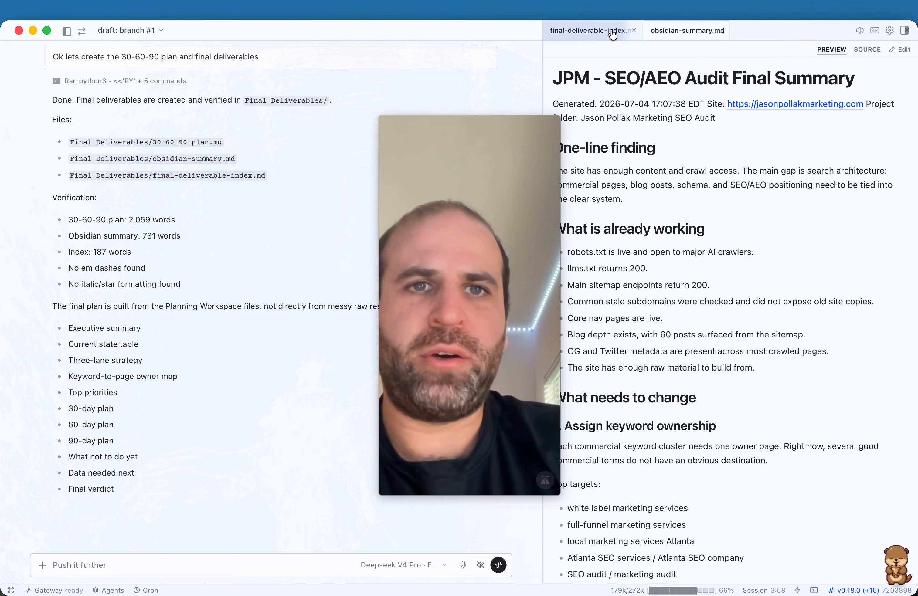
click(631, 30)
click(619, 30)
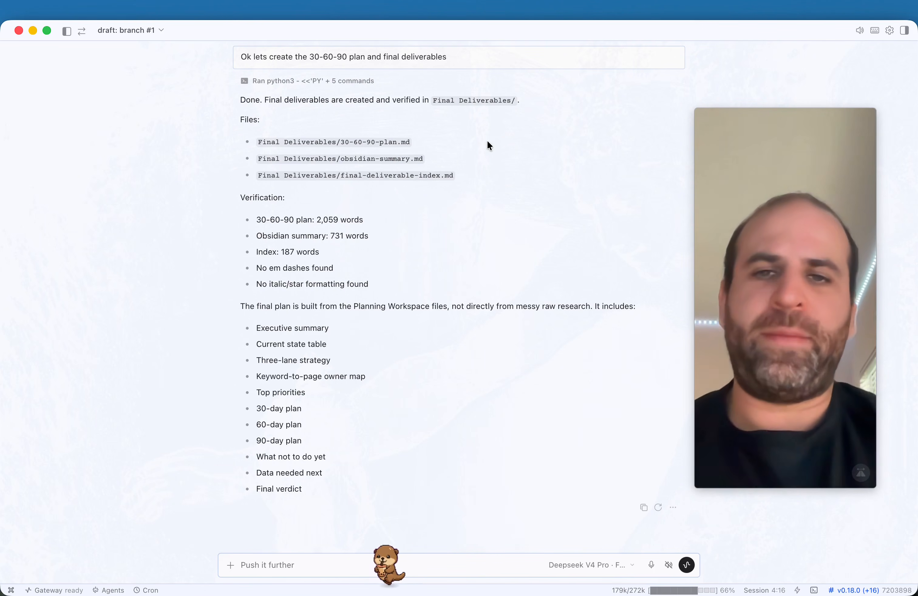
- Switch to Finder and look through the Planning Workspace folder, returning to the SEO audit project's main folder
key(ctrl+Up)
click(306, 304)
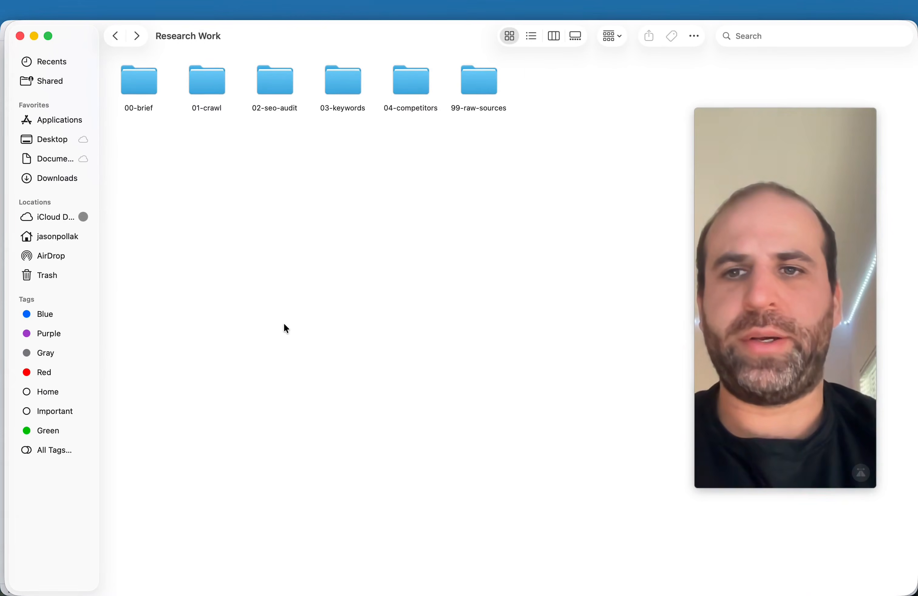
click(112, 42)
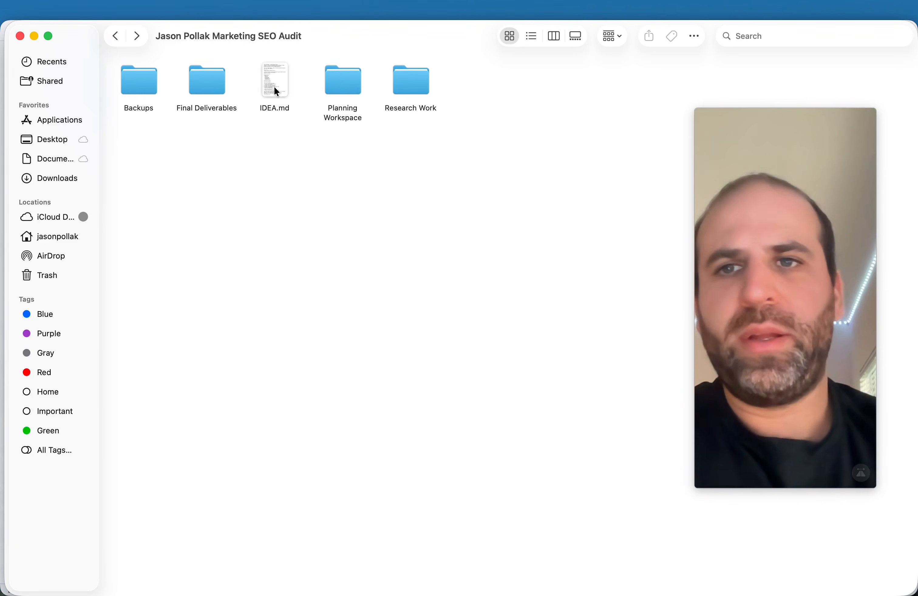
double_click(337, 71)
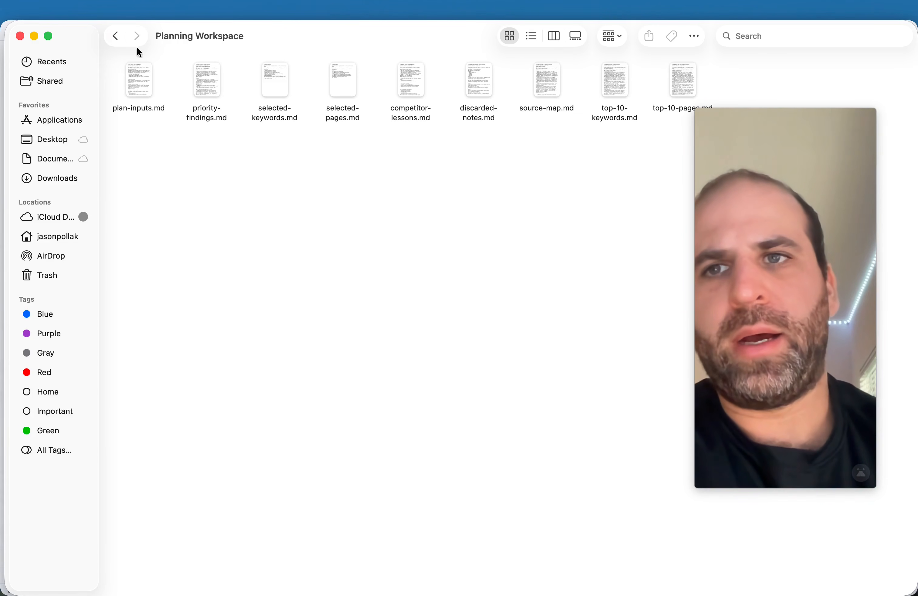
click(112, 35)
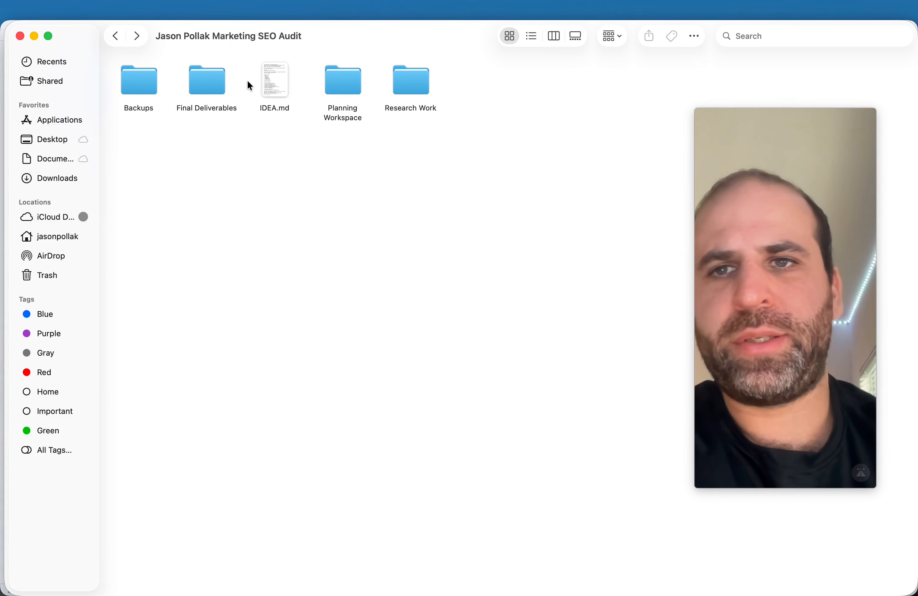
- Open 30-60-90-plan.md from the Final Deliverables folder, skim it from executive summary to page-owner map, and close it
double_click(195, 78)
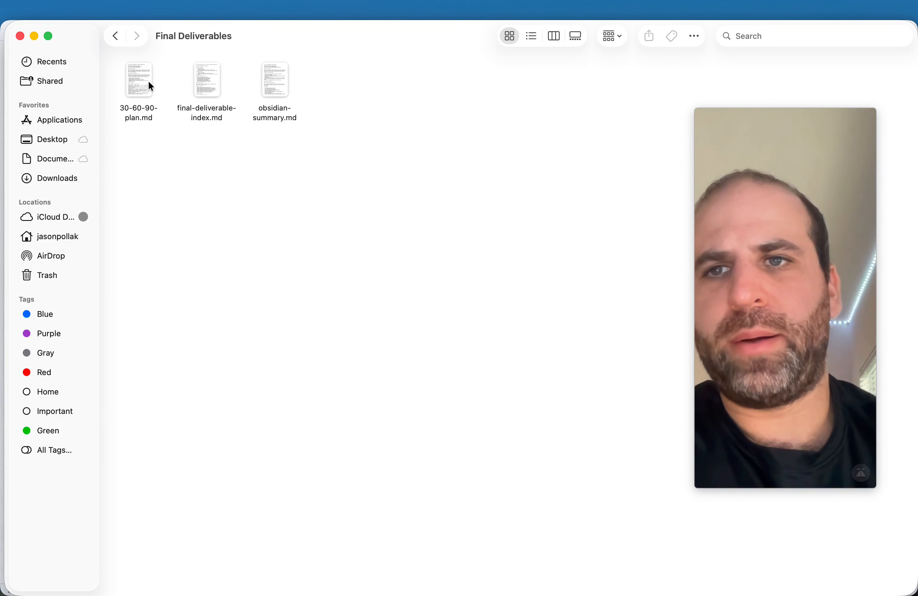
double_click(142, 80)
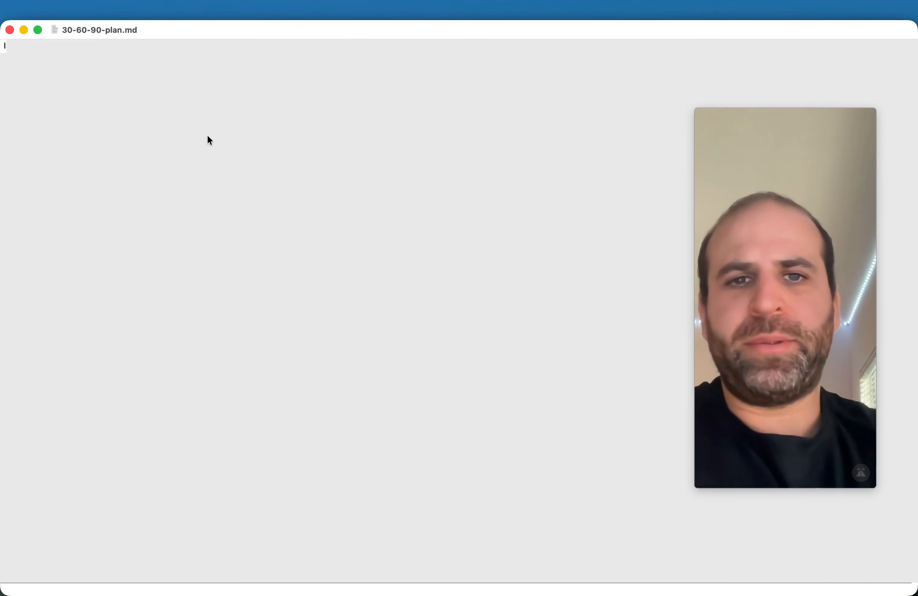
scroll(234, 215, down, 6)
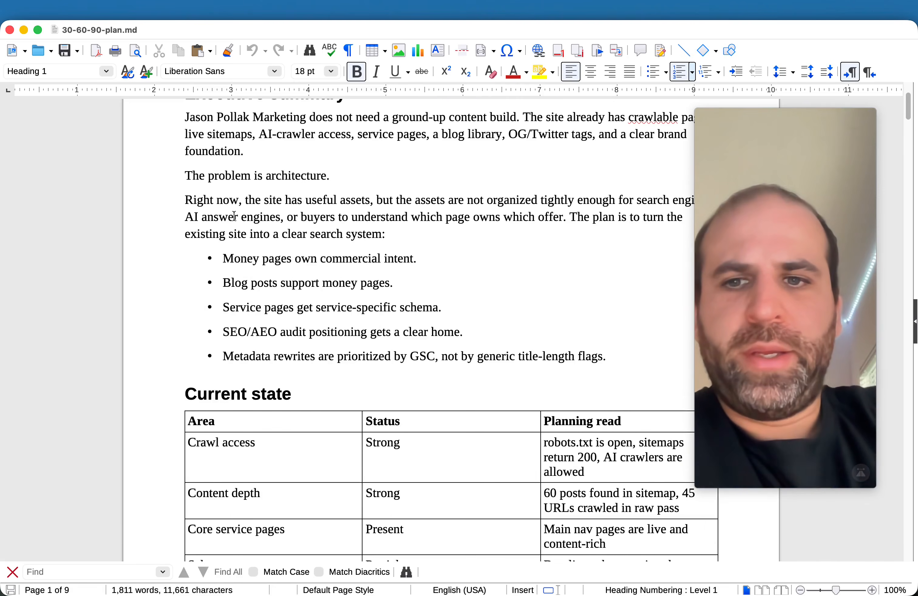
scroll(234, 215, down, 8)
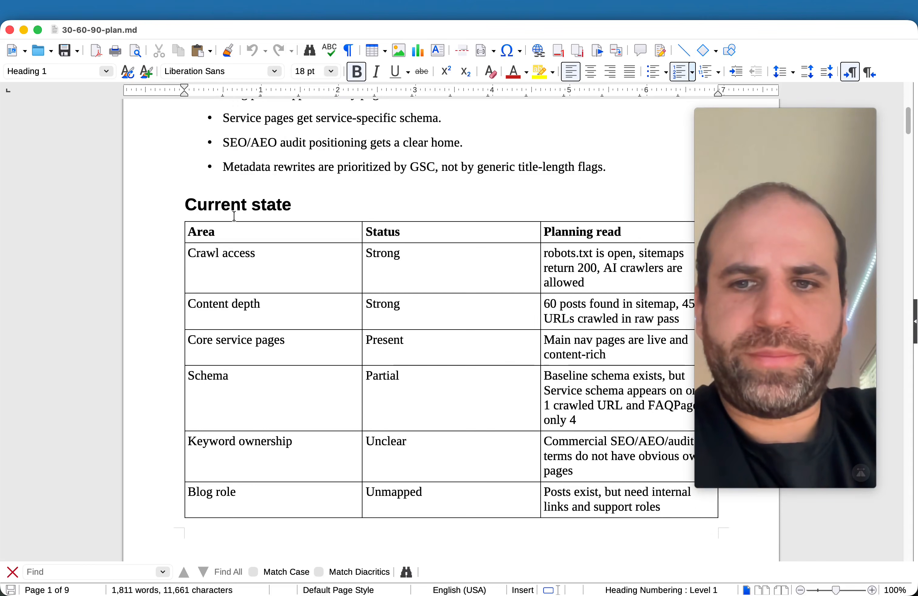
scroll(234, 215, down, 10)
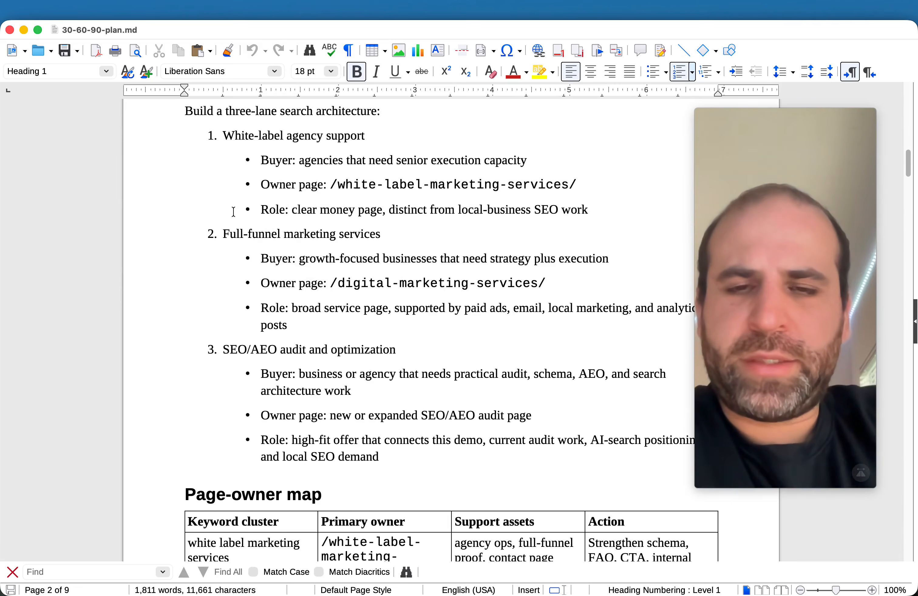
scroll(234, 211, down, 10)
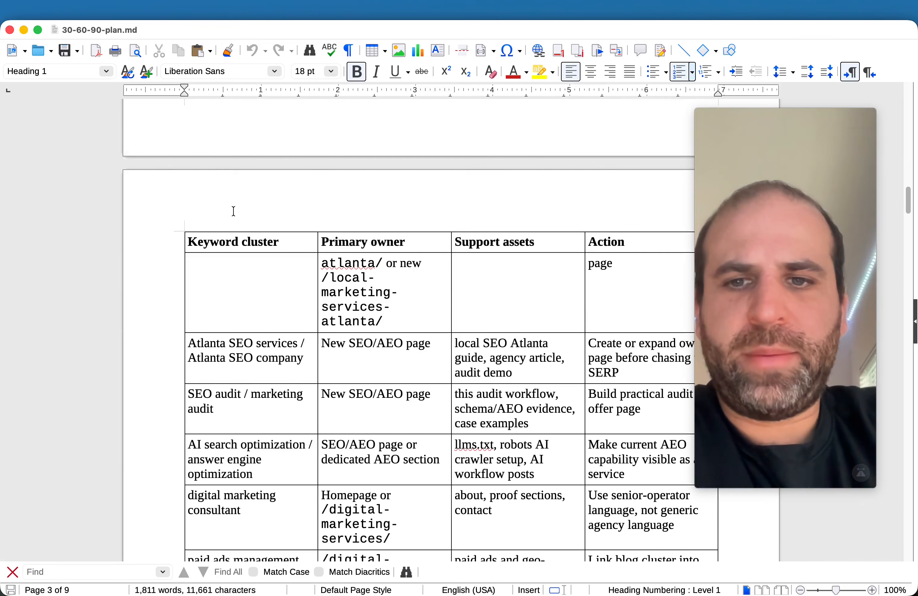
scroll(219, 201, down, 3)
click(10, 30)
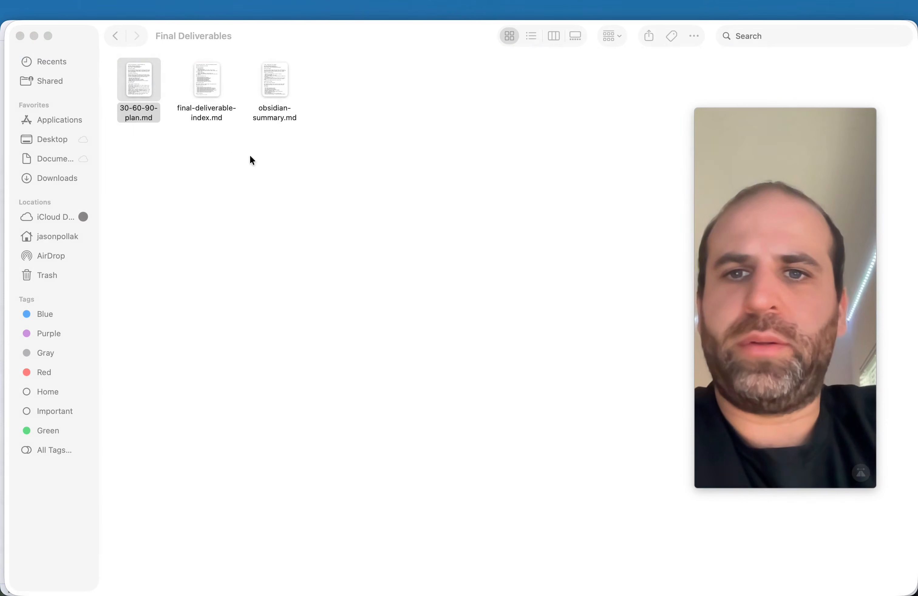
- Go back to the SEO audit project's main folder and switch to the Hermes chat
click(115, 35)
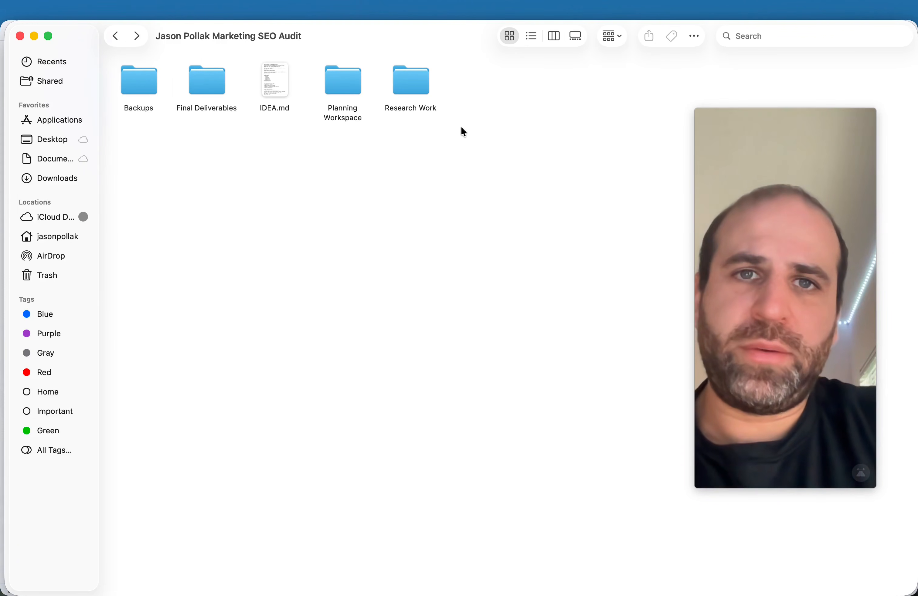
key(ctrl+Up)
click(652, 366)
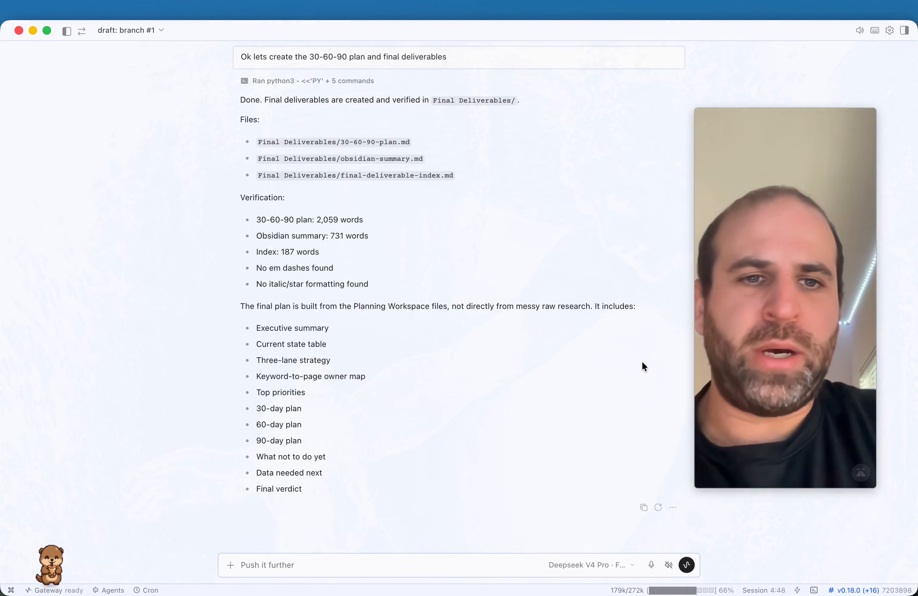